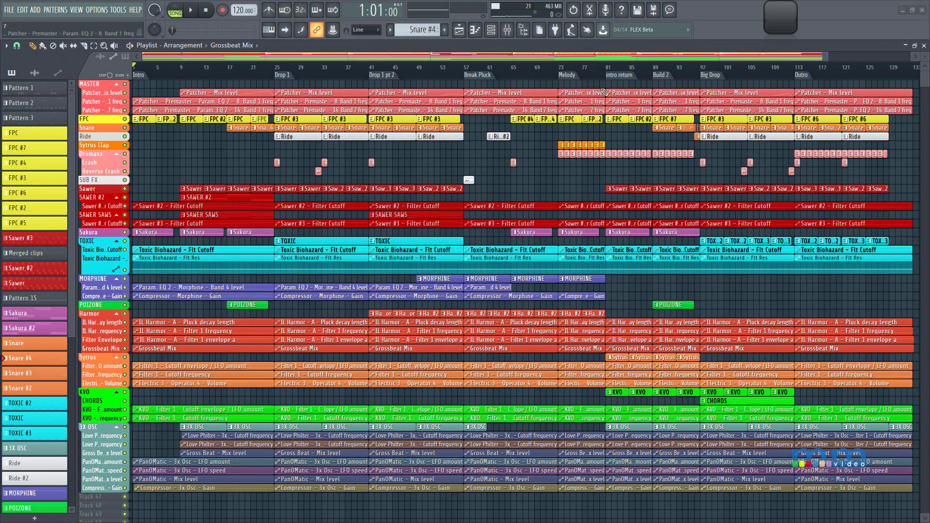
# Play the arrangement from the Build 2 marker at bar 89 into the Big Drop section
pyautogui.click(606, 67)
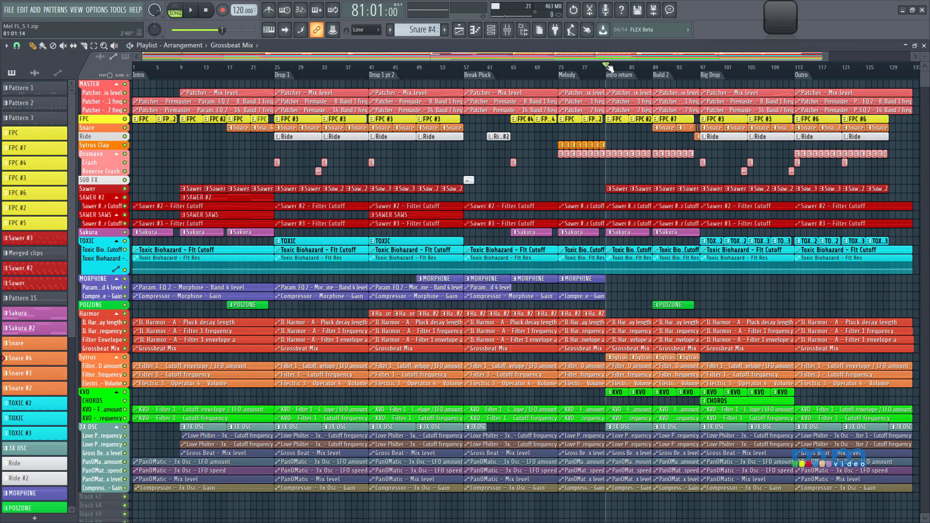
pyautogui.click(655, 66)
pyautogui.press('space')
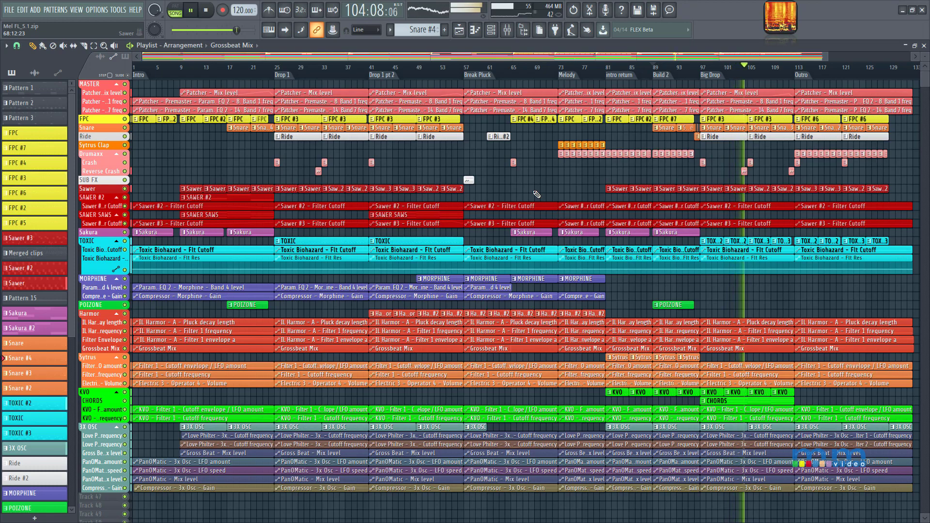
pyautogui.press('space')
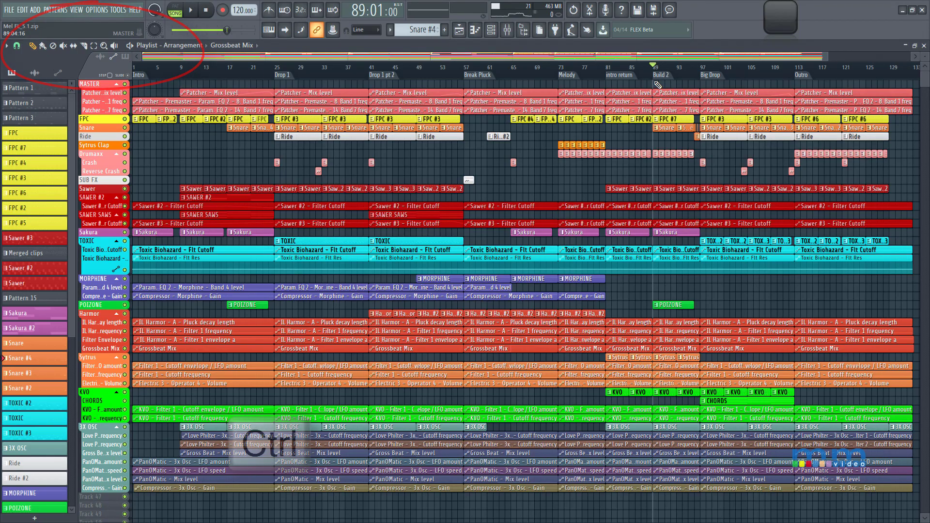
# Copy all clips on every track in the Build 2 and Big Drop sections
pyautogui.moveTo(655, 86); pyautogui.dragTo(795, 510)
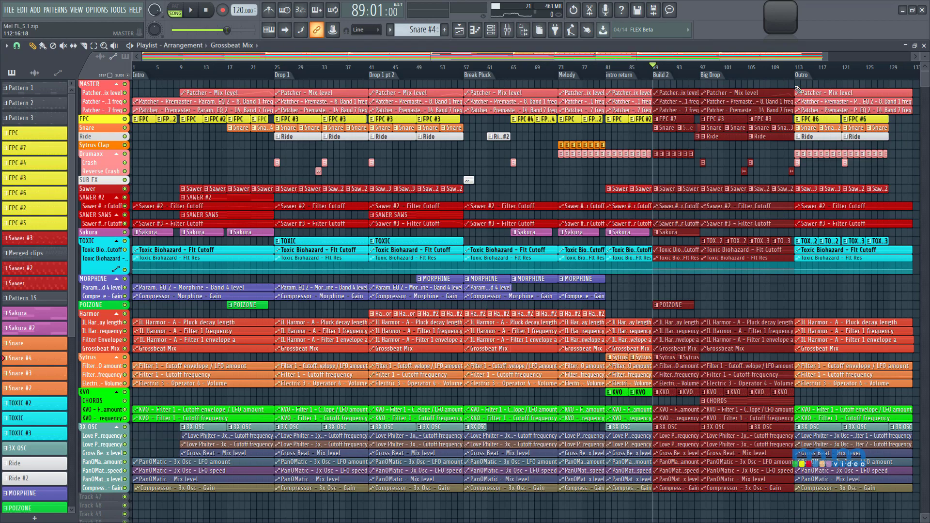
pyautogui.hotkey('ctrl', 'c')
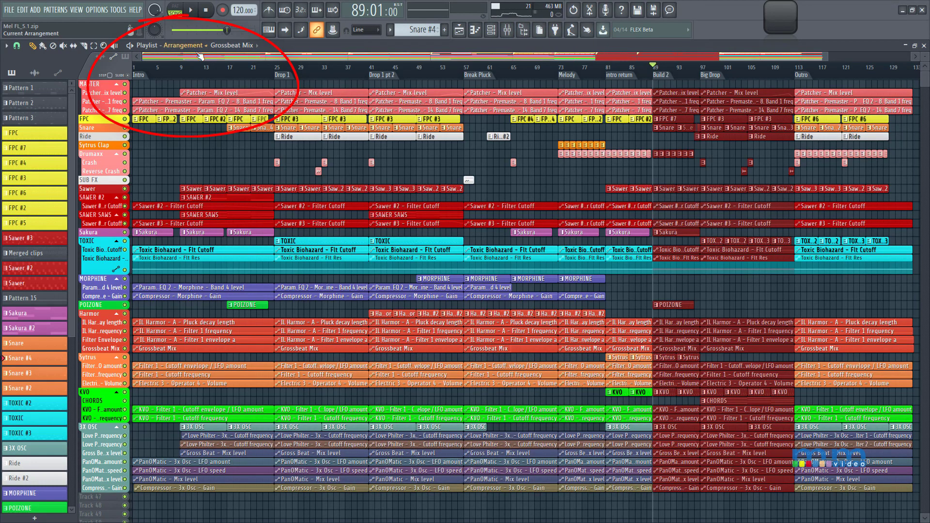
# Add an empty playlist arrangement named "New Arrangement"
pyautogui.click(199, 46)
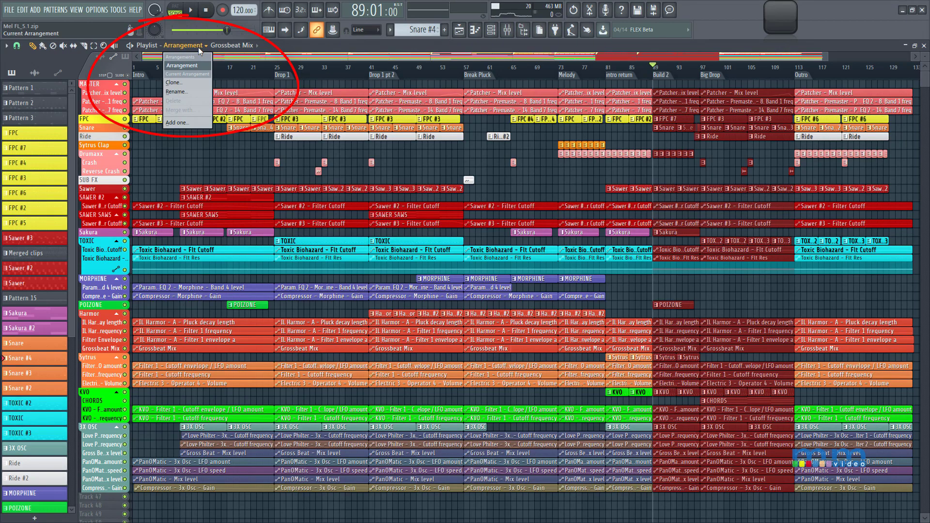
pyautogui.click(195, 122)
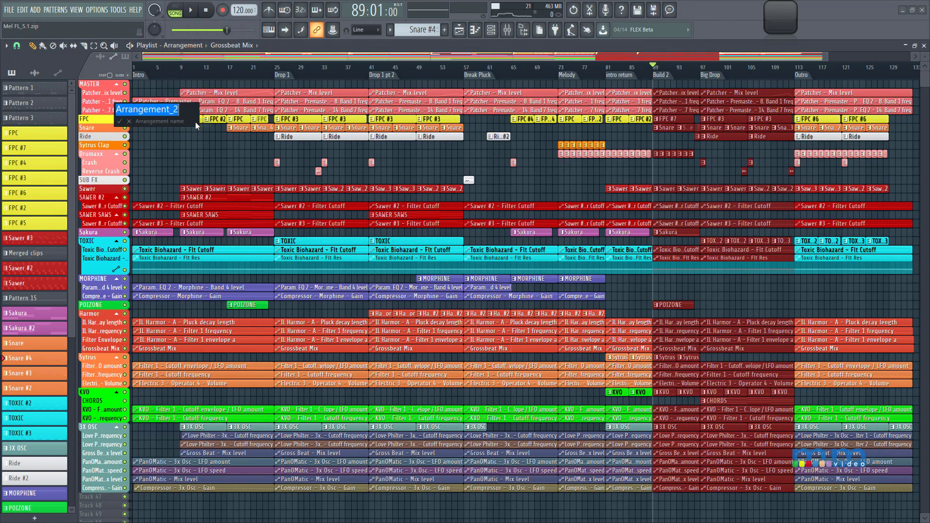
pyautogui.write('Ne')
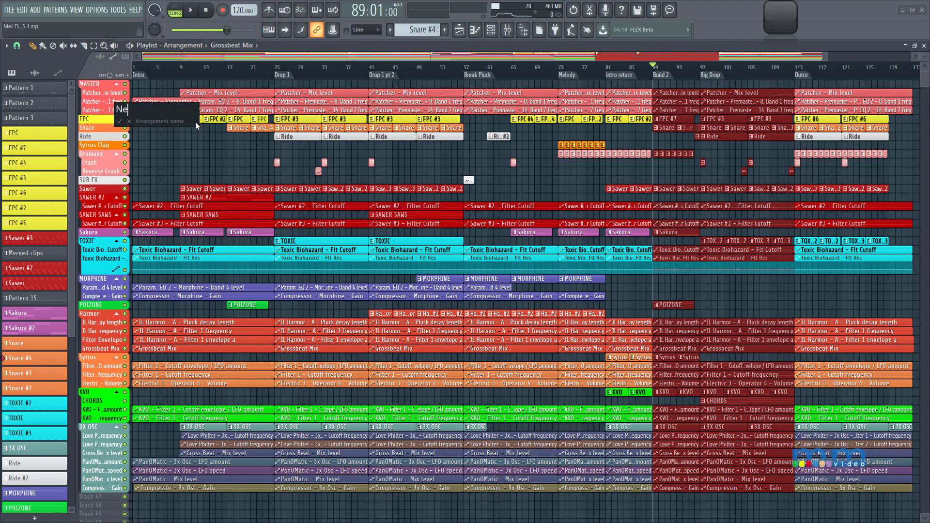
pyautogui.write('w Arrangement')
pyautogui.press('Return')
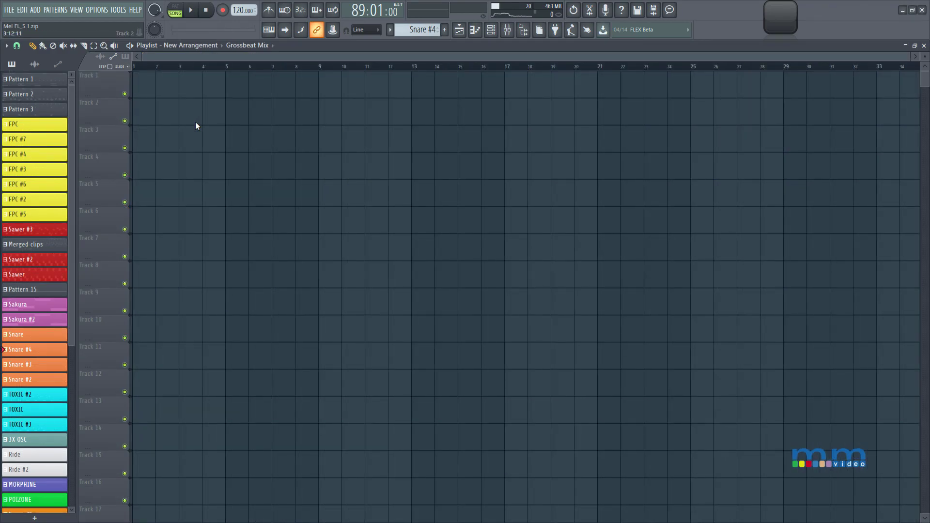
# Paste the copied clips at the start of the new arrangement and deselect them
pyautogui.hotkey('ctrl', 'v')
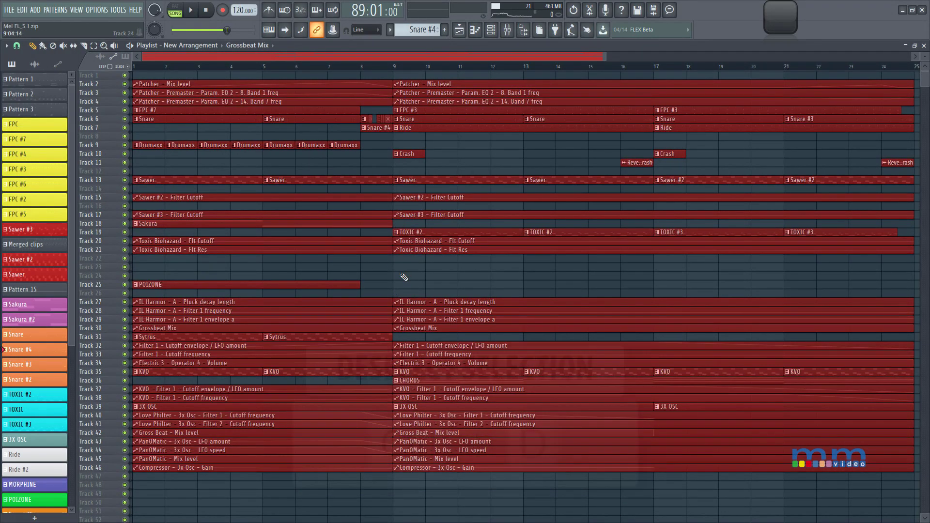
pyautogui.hotkey('ctrl', 'd')
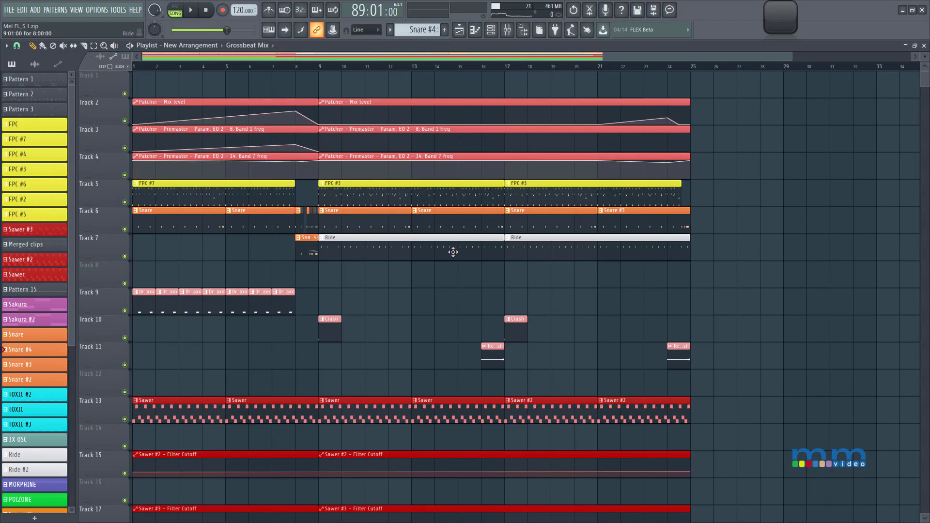
pyautogui.scroll(-4, 453, 252)
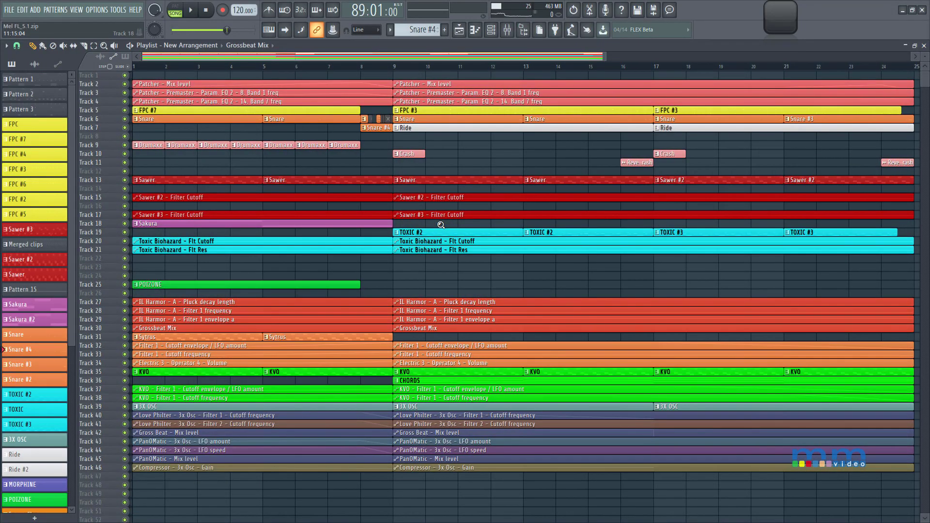
# Switch between the original Arrangement and New Arrangement to compare them, ending on New Arrangement
pyautogui.click(191, 45)
pyautogui.click(191, 65)
pyautogui.click(192, 46)
pyautogui.click(196, 74)
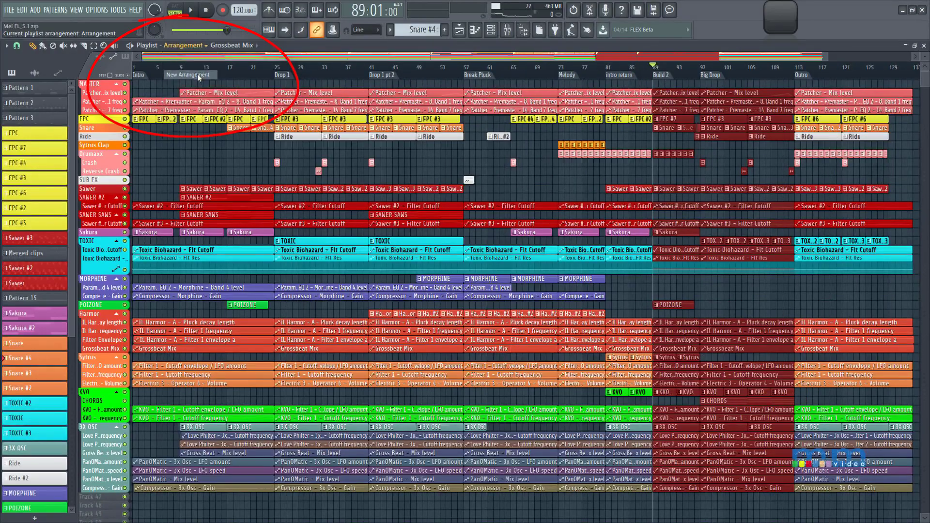
pyautogui.click(195, 45)
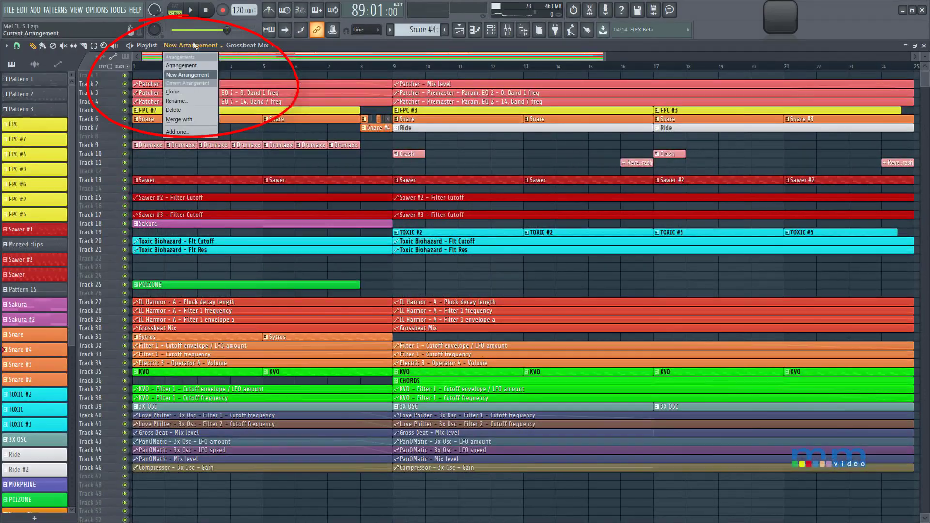
pyautogui.click(202, 74)
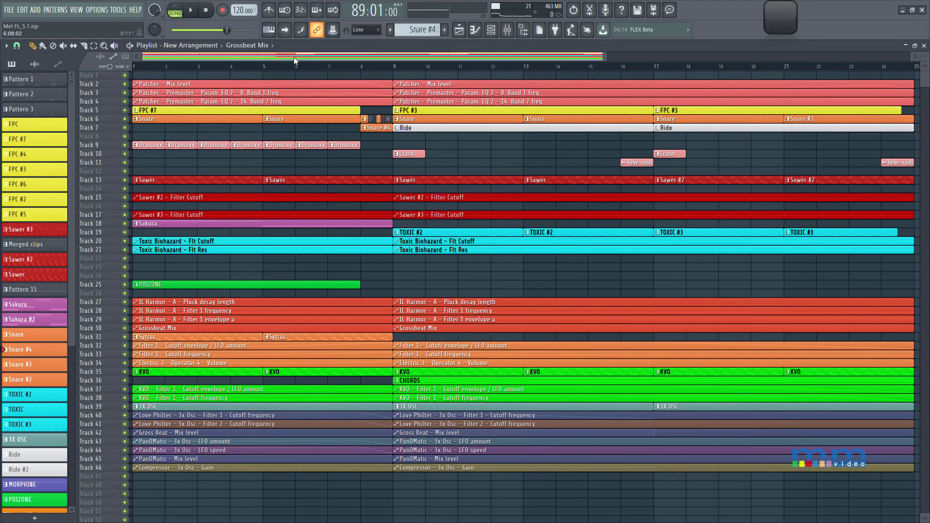
# Move all the pasted clips so they start at bar 25 on Track 3, and deselect them
pyautogui.moveTo(604, 55); pyautogui.dragTo(912, 56)
pyautogui.moveTo(699, 466); pyautogui.dragTo(30, 69)
pyautogui.click(286, 66)
pyautogui.moveTo(361, 91); pyautogui.dragTo(772, 94)
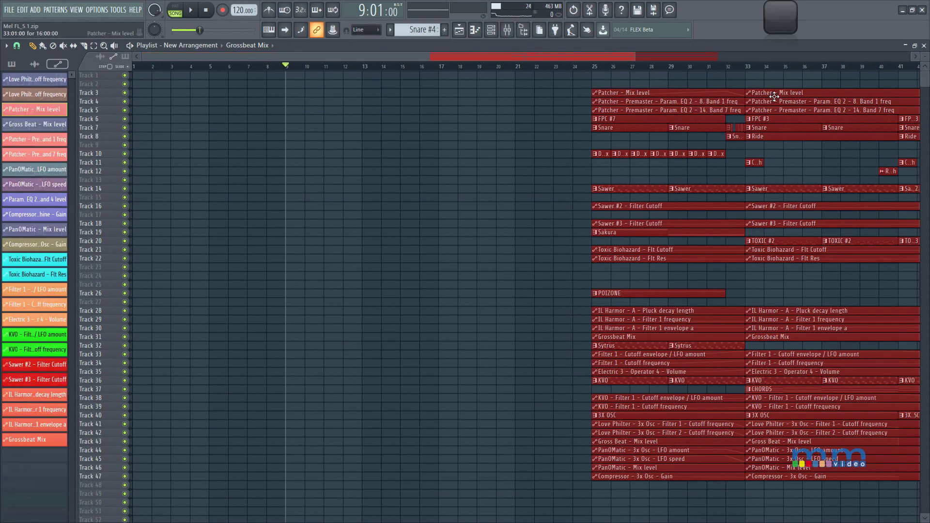
pyautogui.hotkey('ctrl', 'd')
# Copy the drop clips starting at bar 33 on all tracks, paste them at bar 1, and deselect them
pyautogui.moveTo(589, 68); pyautogui.dragTo(745, 80)
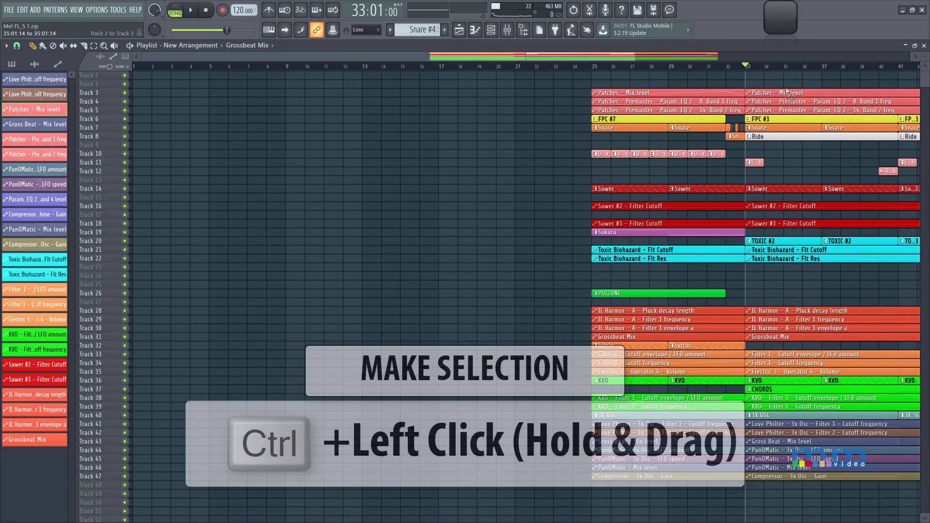
pyautogui.moveTo(785, 82); pyautogui.dragTo(920, 483)
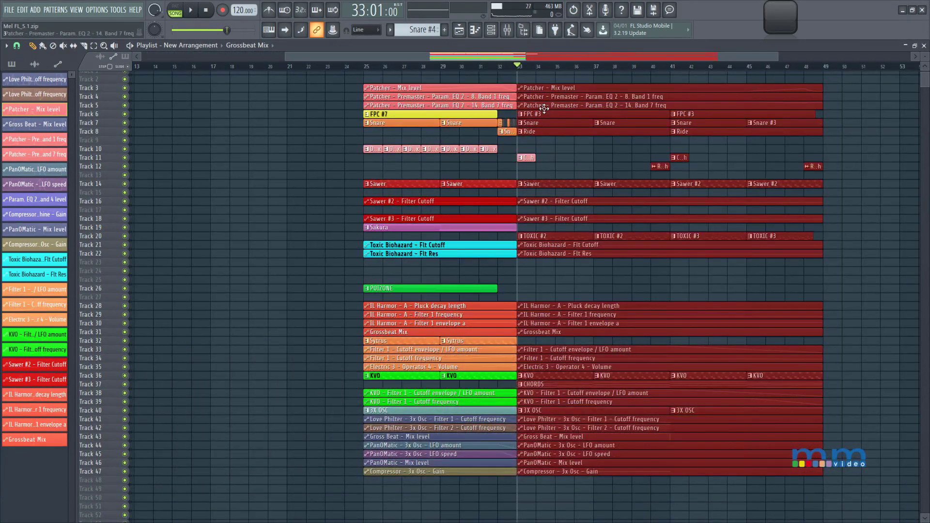
pyautogui.hotkey('ctrl', 'd')
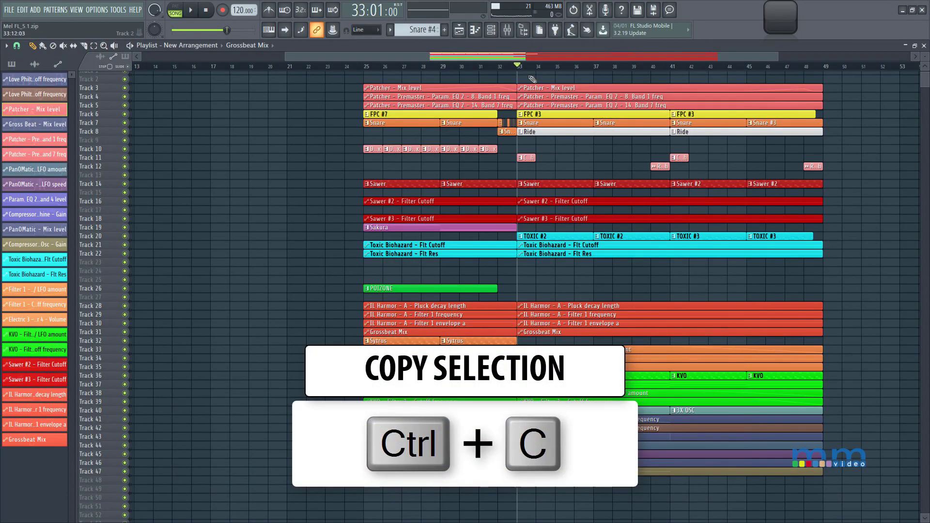
pyautogui.moveTo(520, 76); pyautogui.dragTo(886, 483)
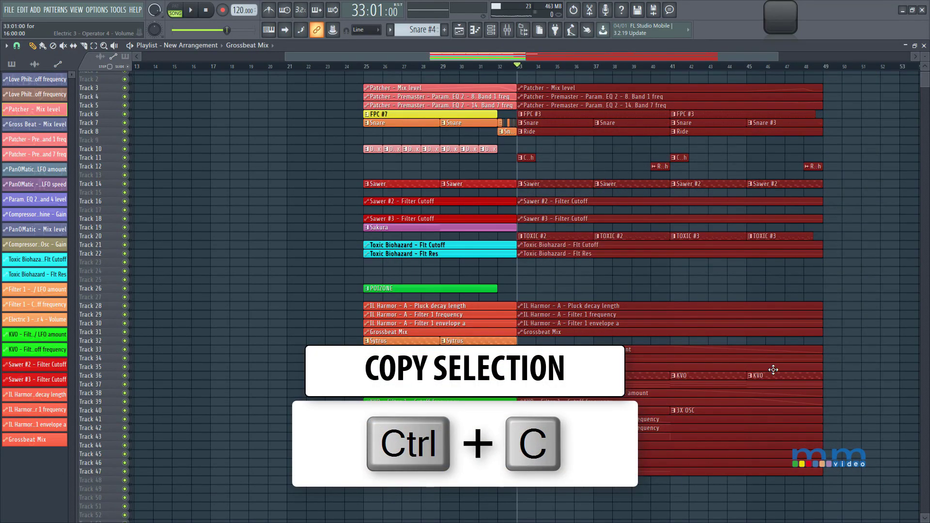
pyautogui.hotkey('shift', '4')
pyautogui.click(137, 66)
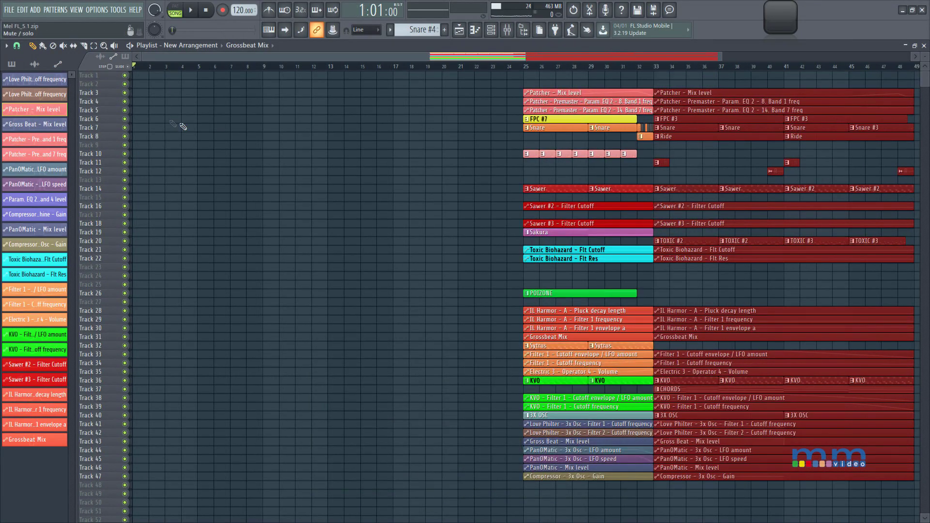
pyautogui.hotkey('ctrl', 'v')
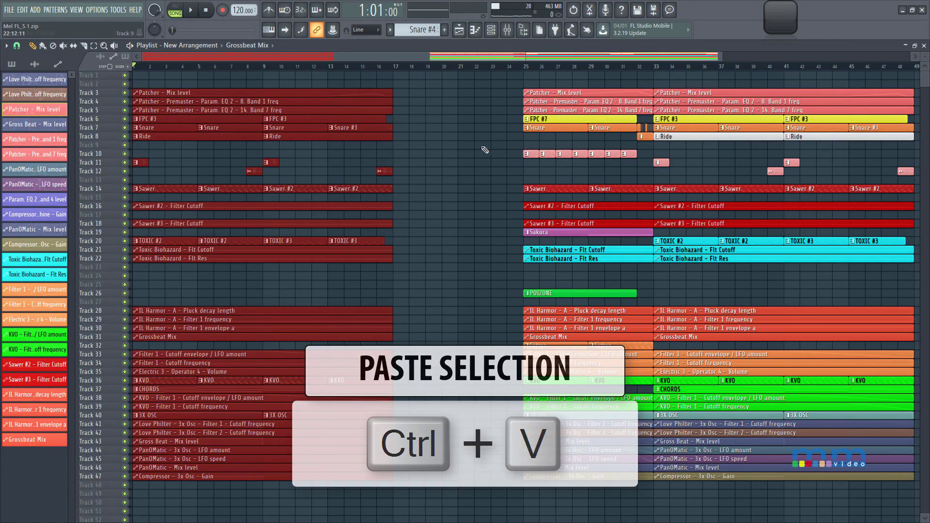
pyautogui.hotkey('ctrl', 'd')
# Duplicate the build clips at bar 25 from Track 6 down to Track 47, placing the copy at bar 17
pyautogui.moveTo(538, 81); pyautogui.dragTo(524, 477)
pyautogui.rightClick(461, 314)
pyautogui.moveTo(515, 122); pyautogui.dragTo(653, 479)
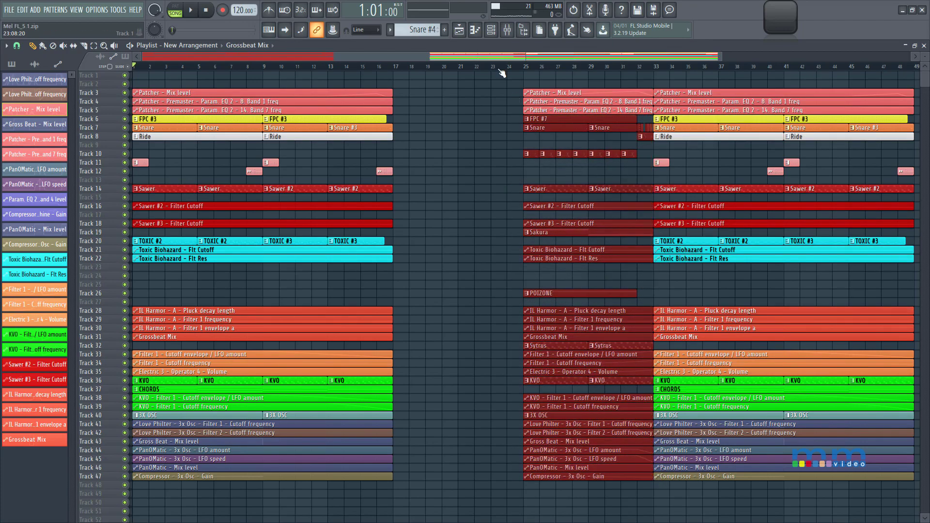
pyautogui.moveTo(572, 118); pyautogui.dragTo(433, 125)
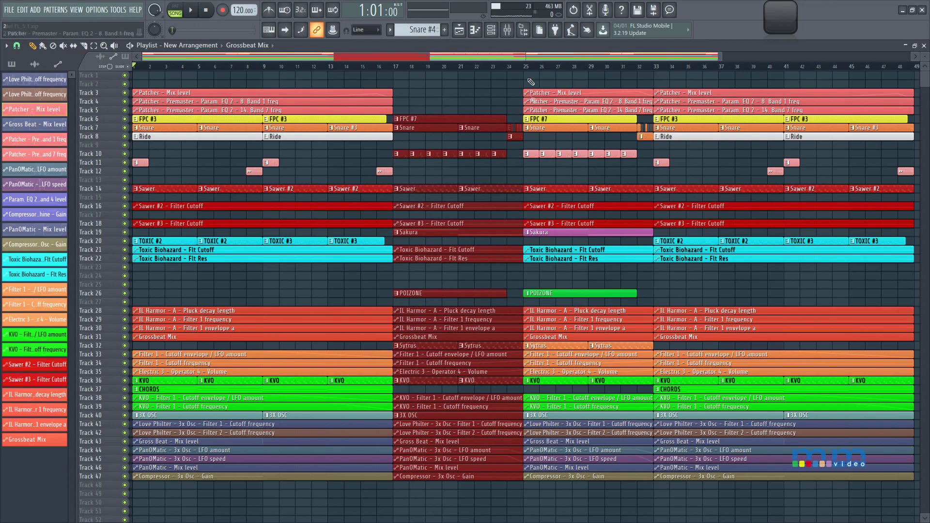
pyautogui.click(487, 92)
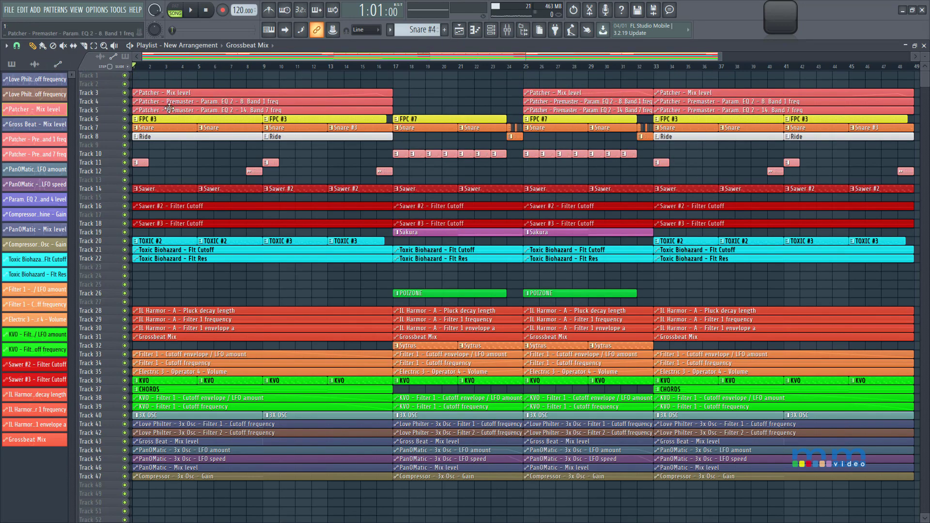
# Play the new arrangement from the drop at bar 33 for a few bars
pyautogui.click(664, 69)
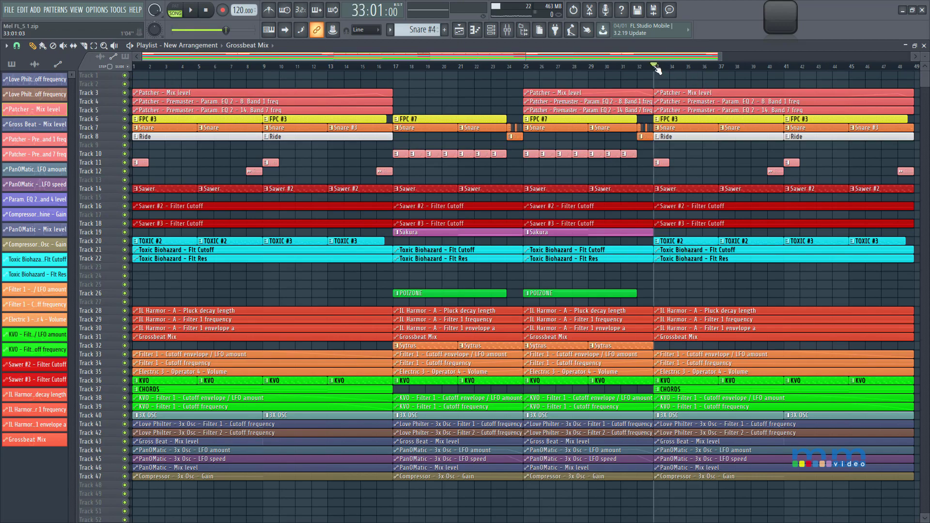
pyautogui.press('space')
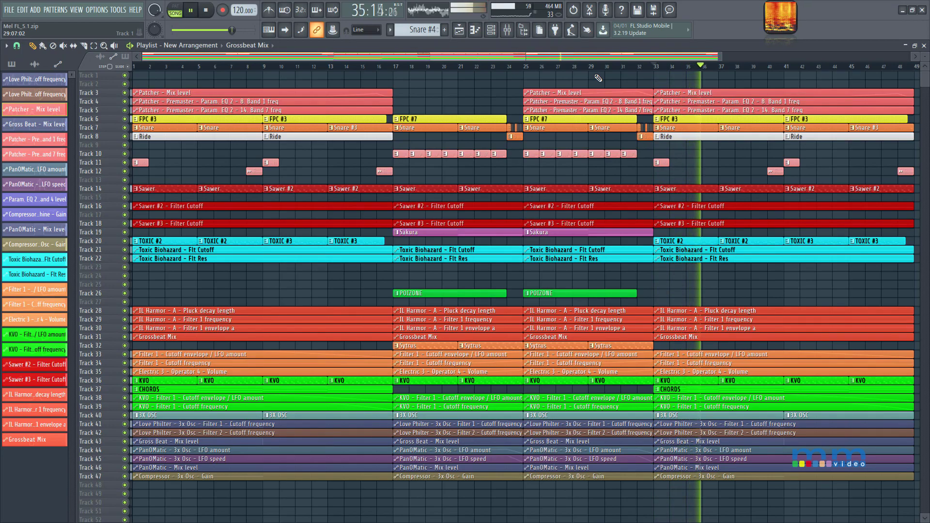
pyautogui.press('space')
# Add a marker at bar 1 and rename it "Intro"
pyautogui.moveTo(152, 67); pyautogui.dragTo(78, 65)
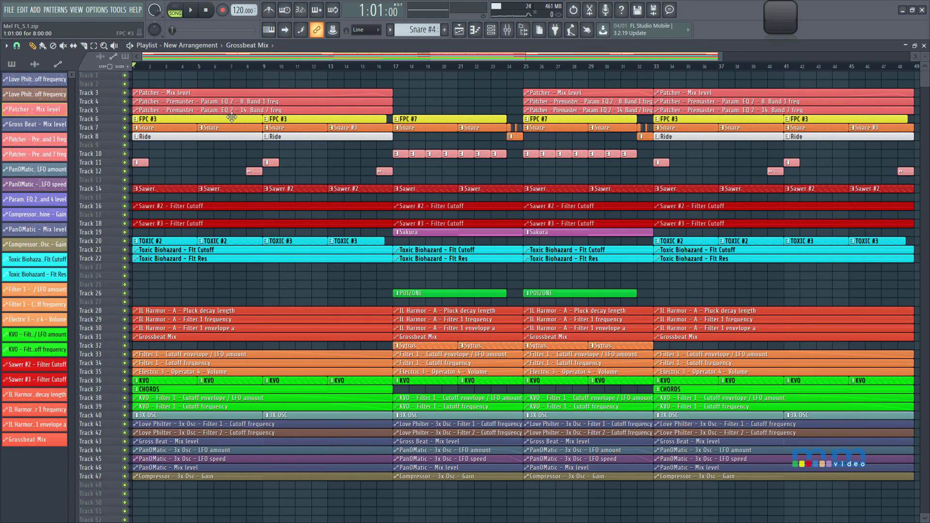
pyautogui.hotkey('ctrl', 't')
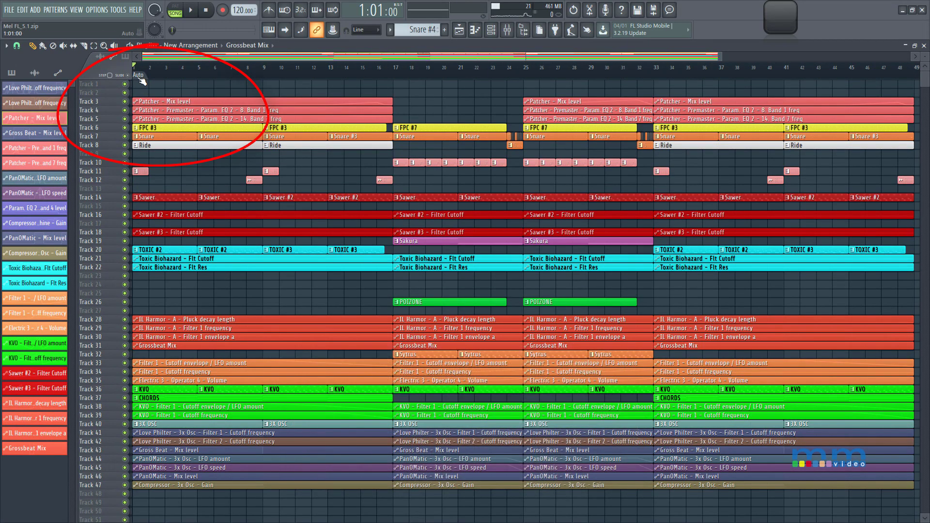
pyautogui.click(138, 75)
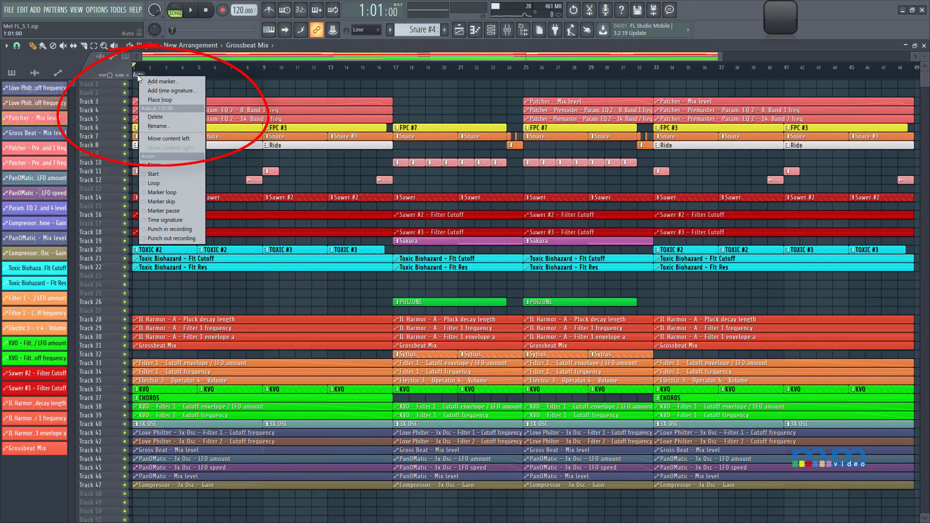
pyautogui.press('r')
pyautogui.press('BackSpace')
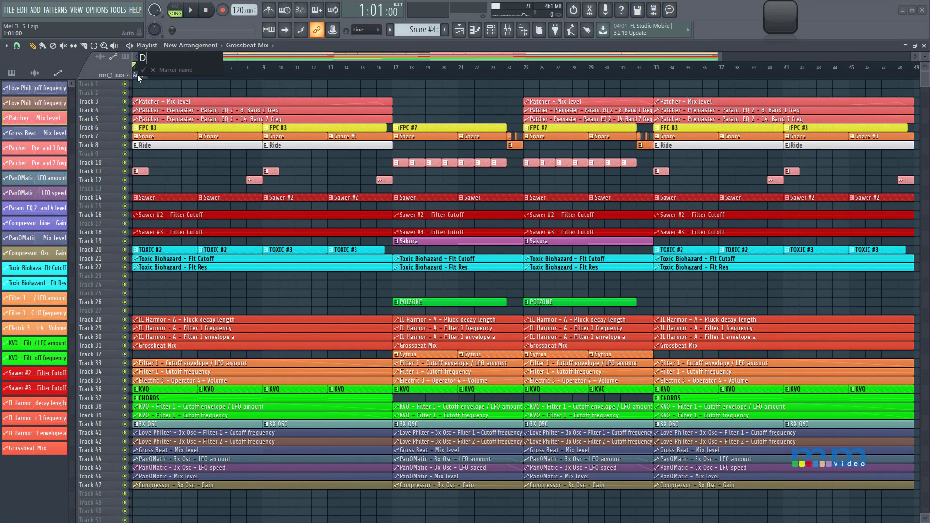
pyautogui.write('Intro')
pyautogui.press('Return')
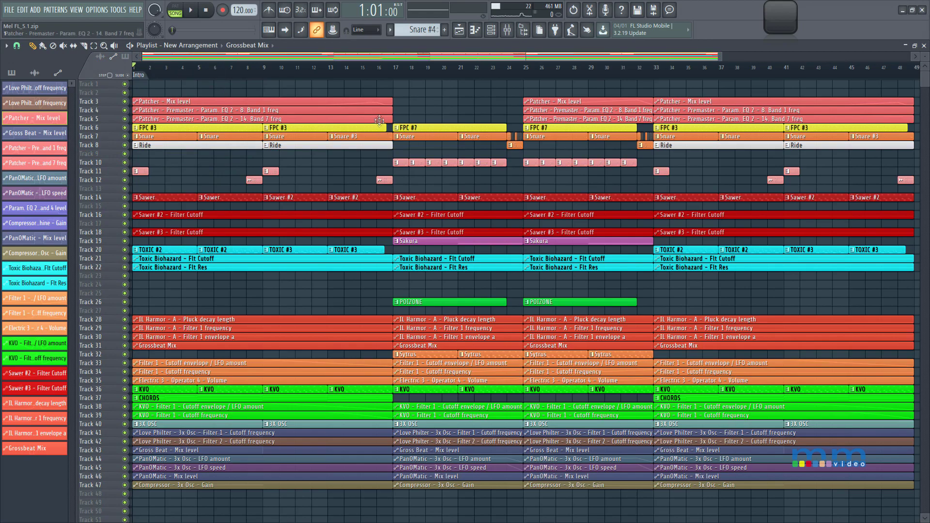
# Add a marker at bar 17 and rename it "Prebuild"
pyautogui.click(396, 69)
pyautogui.hotkey('ctrl', 't')
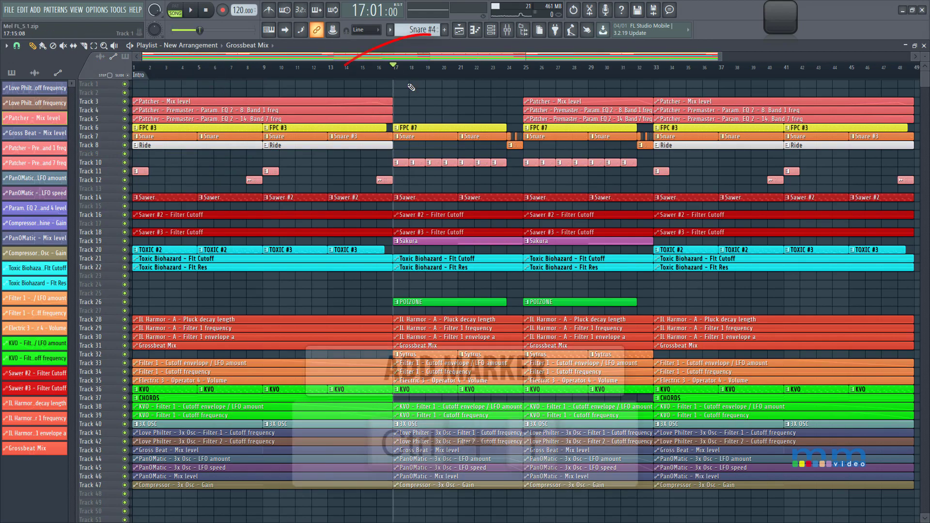
pyautogui.rightClick(405, 75)
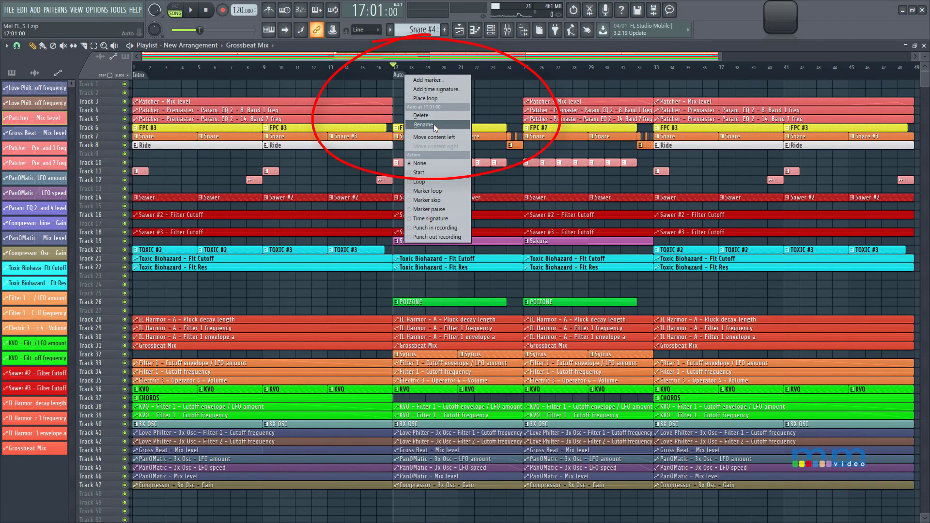
pyautogui.click(433, 125)
pyautogui.write('Pre')
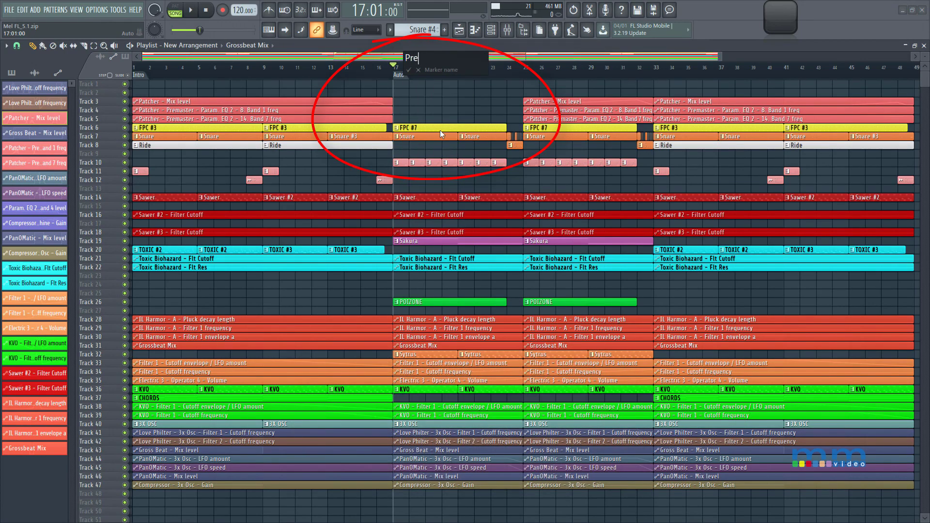
pyautogui.write('build')
pyautogui.press('Return')
# Add a marker at bar 25 and rename it "Build"
pyautogui.click(525, 68)
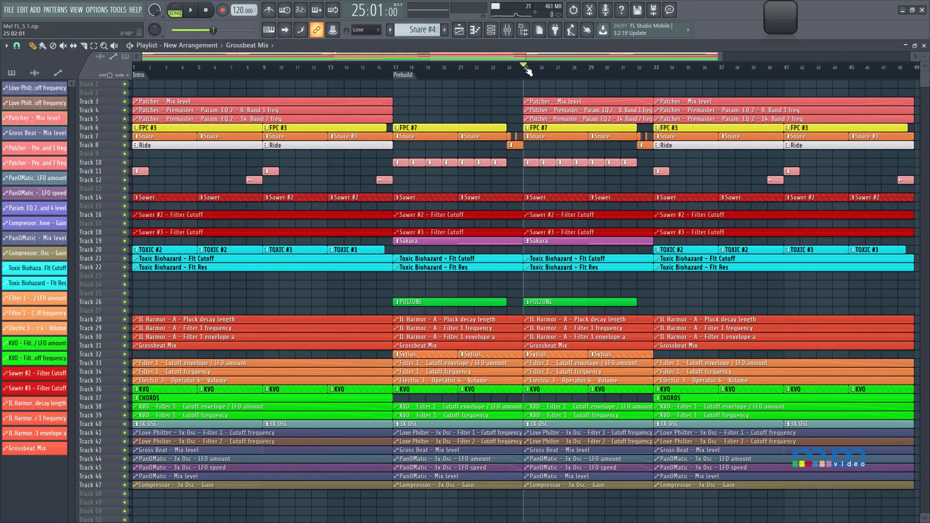
pyautogui.hotkey('ctrl', 't')
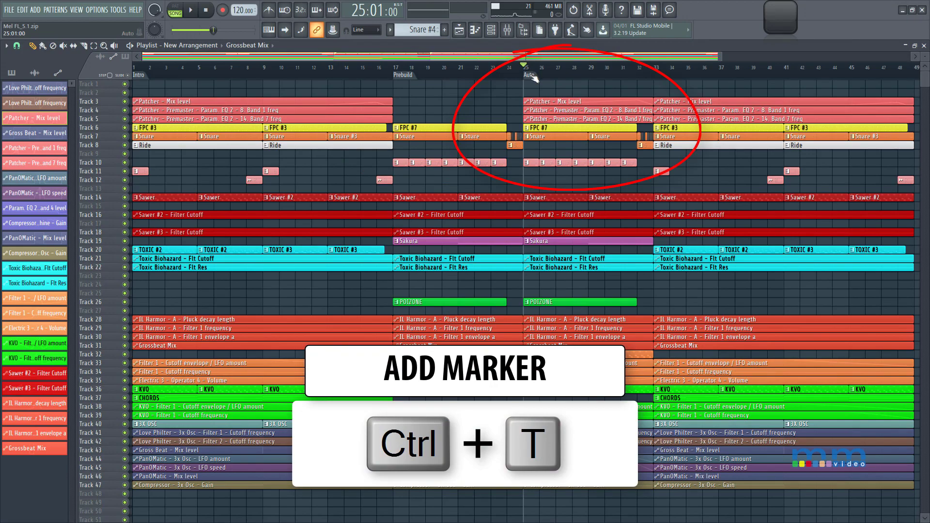
pyautogui.click(533, 78)
pyautogui.click(539, 78)
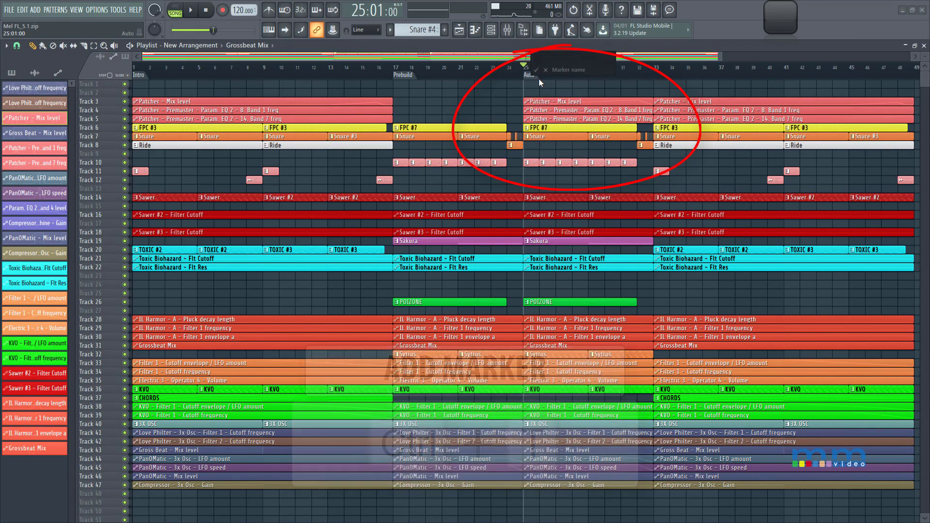
pyautogui.write('Build')
pyautogui.press('Return')
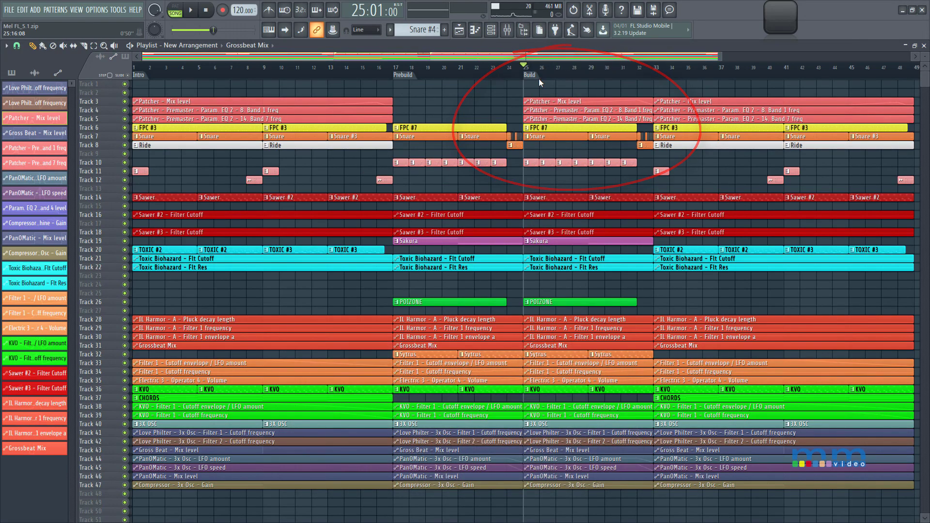
# Add a marker at bar 33, rename it "Drop", and return the song position to bar 1
pyautogui.click(655, 71)
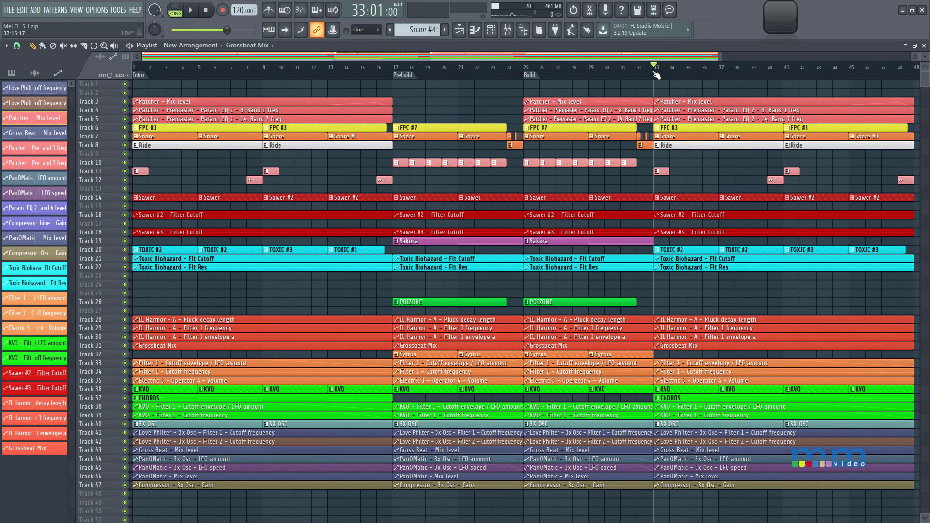
pyautogui.hotkey('ctrl', 't')
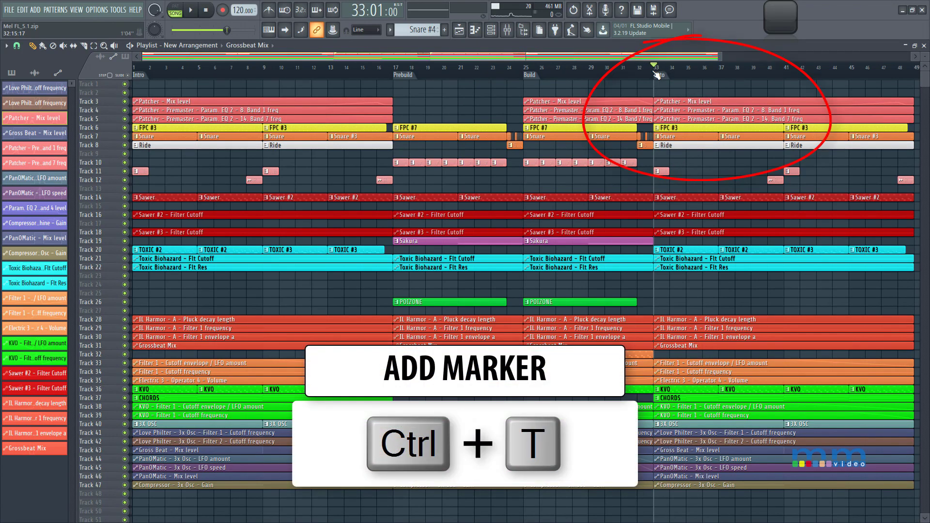
pyautogui.rightClick(662, 77)
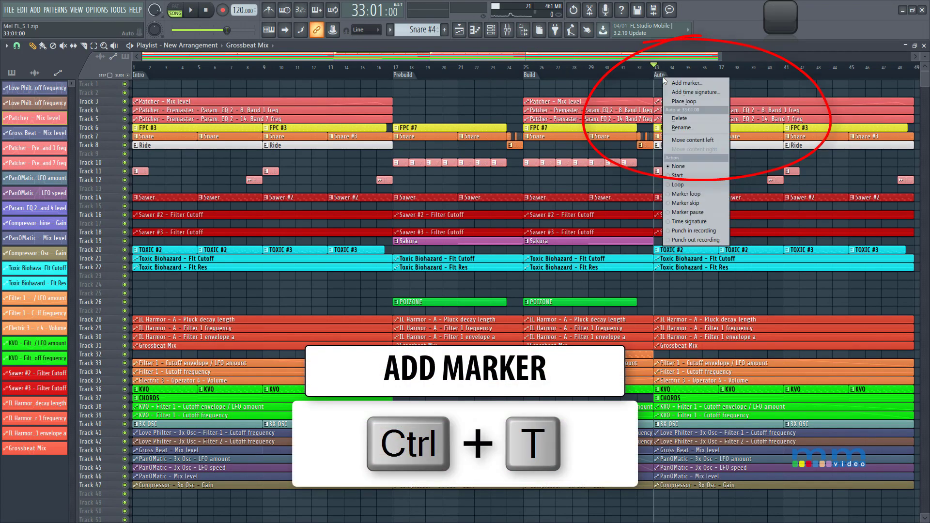
pyautogui.click(697, 127)
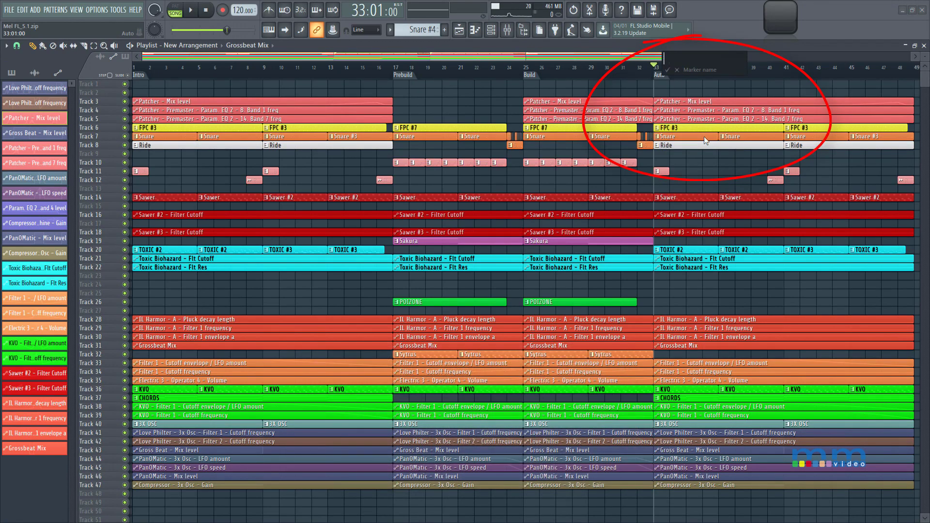
pyautogui.write('Drop')
pyautogui.press('Return')
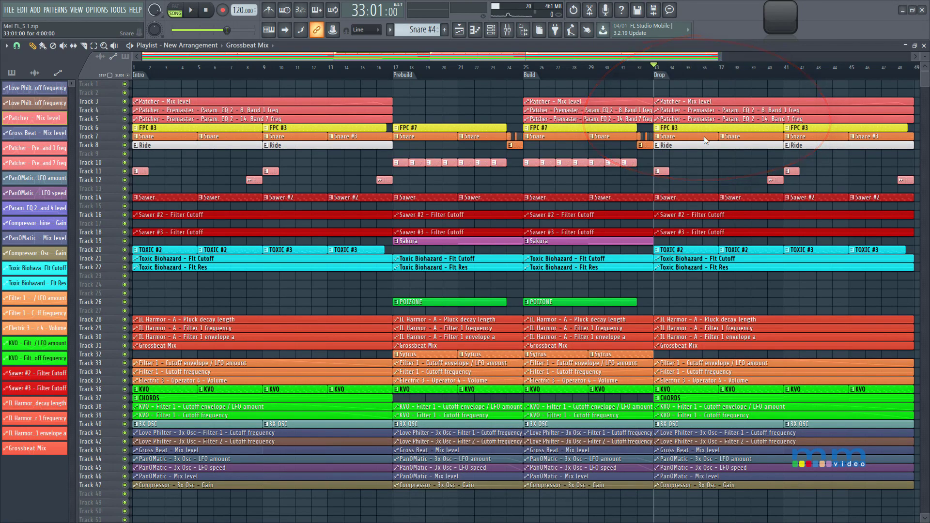
pyautogui.click(137, 68)
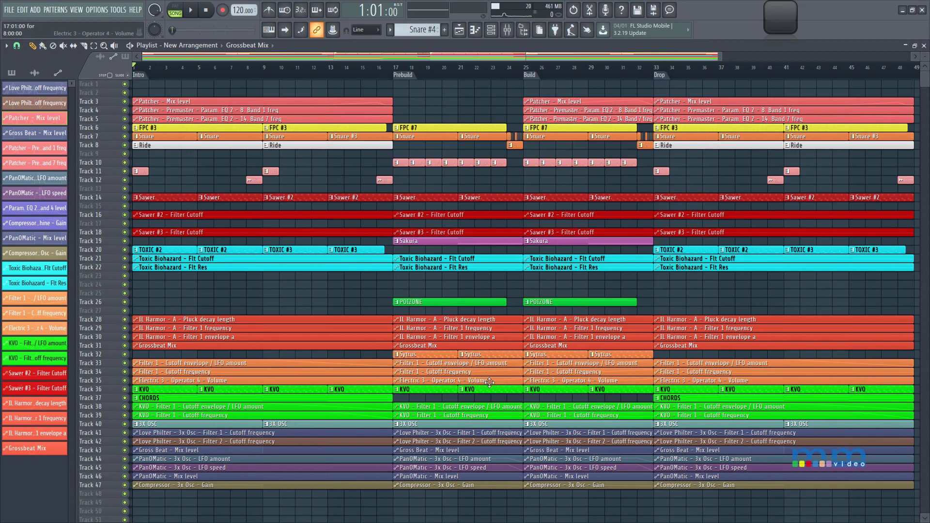
# Examine the playlist editing modes, including Mute, Slip, Delete, Zoom and Playback
pyautogui.moveTo(513, 330); pyautogui.dragTo(3, 236)
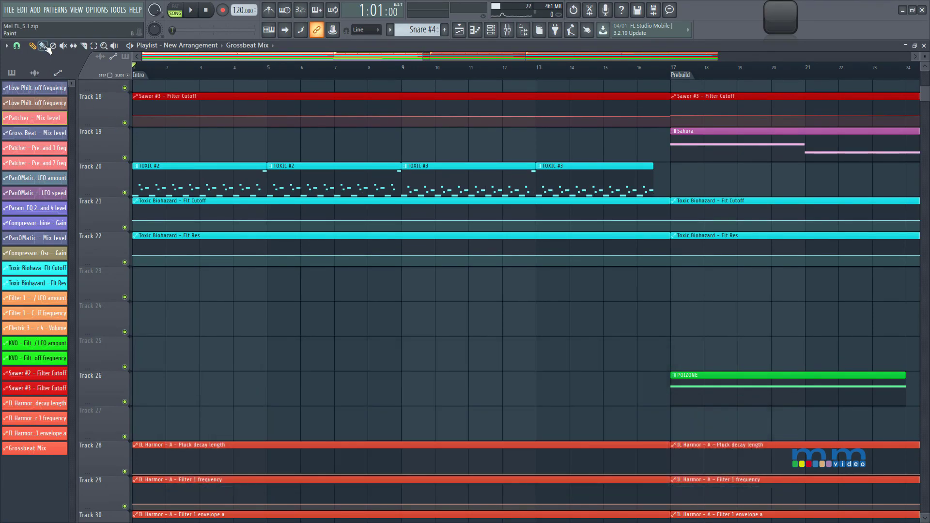
pyautogui.click(64, 46)
pyautogui.click(75, 47)
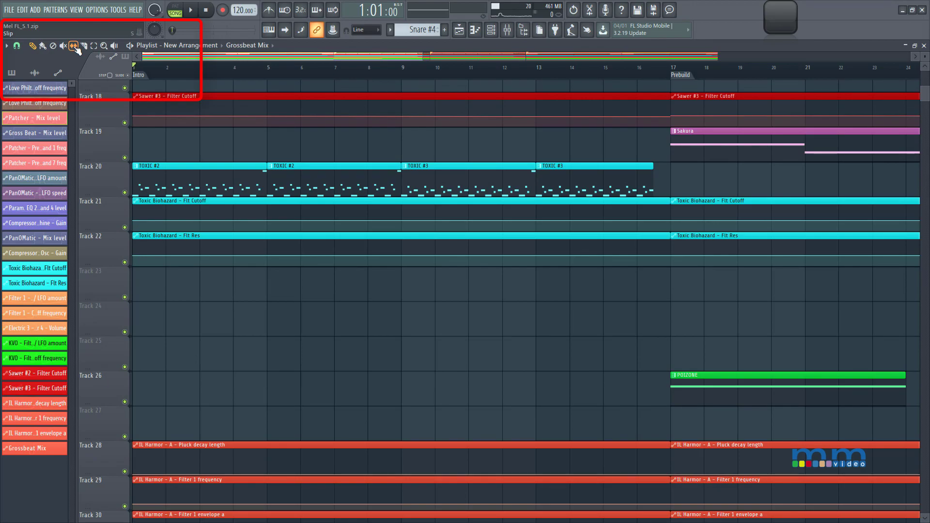
pyautogui.click(55, 47)
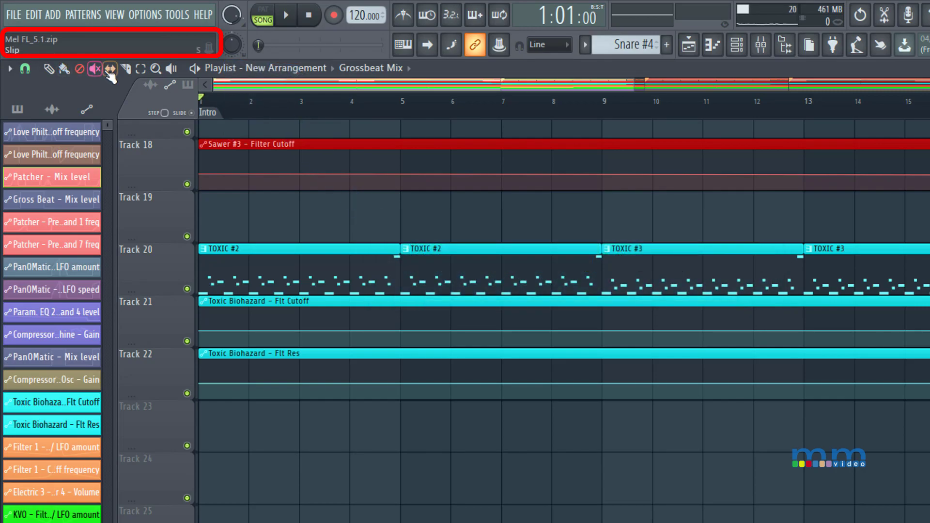
pyautogui.click(171, 69)
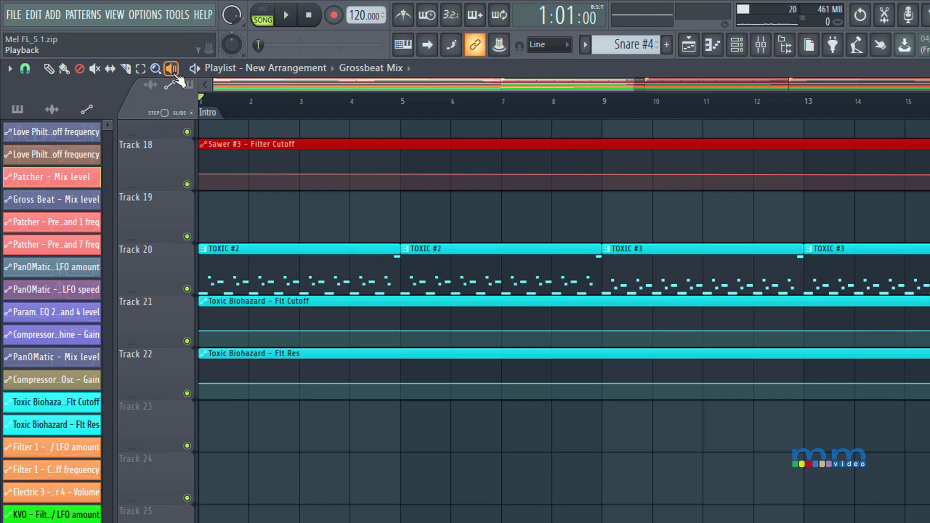
# Delete both TOXIC #2 clips and both TOXIC #3 clips on Track 20 in the Intro section
pyautogui.click(50, 71)
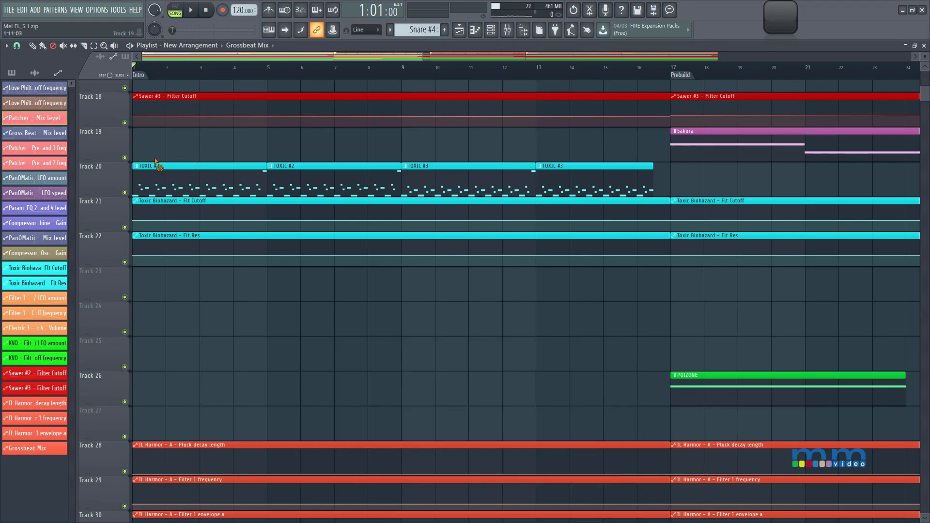
pyautogui.rightClick(228, 176)
pyautogui.rightClick(354, 173)
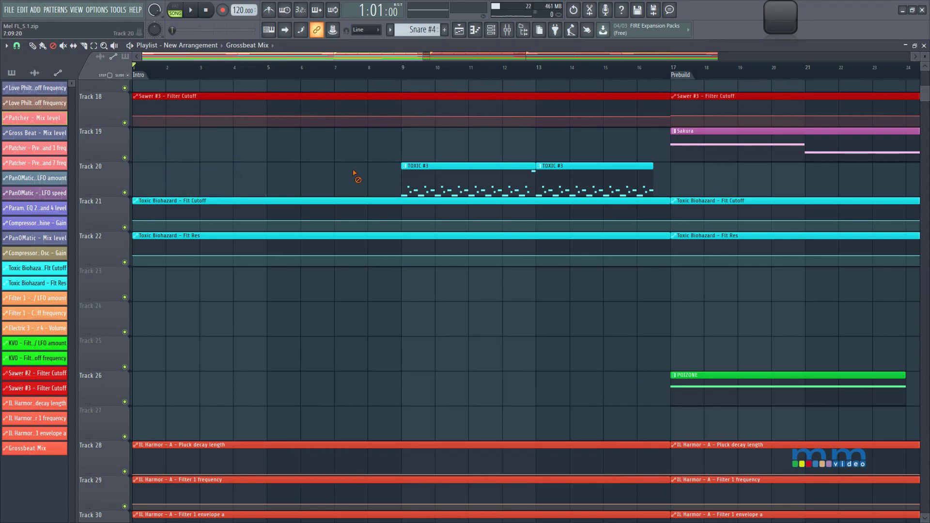
pyautogui.click(46, 50)
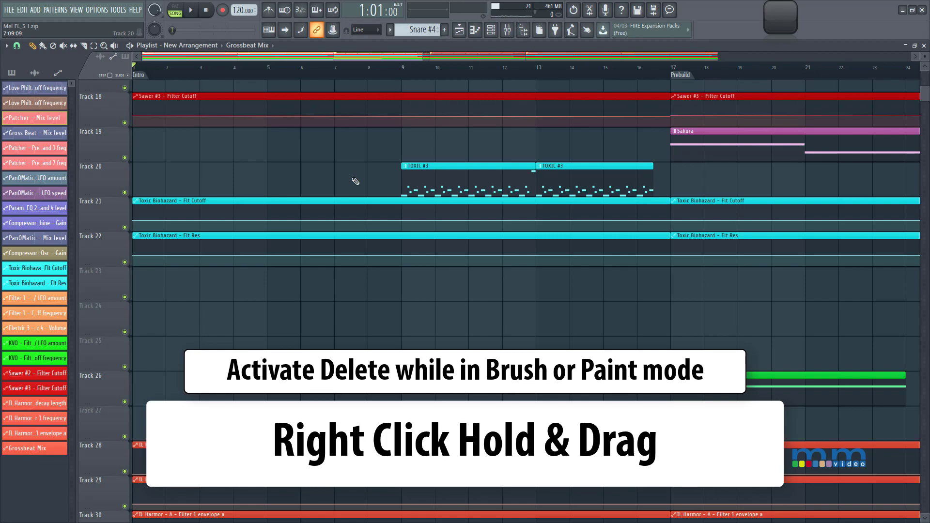
pyautogui.moveTo(356, 181); pyautogui.dragTo(625, 181)
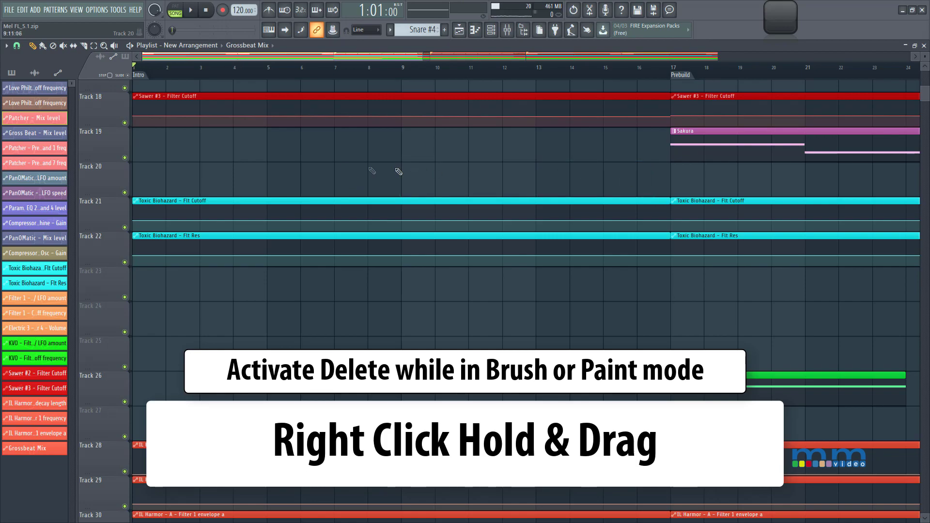
# Try drawing two Sakura clips end to end on Track 20, at bars 1 and 9
pyautogui.click(356, 182)
pyautogui.rightClick(364, 179)
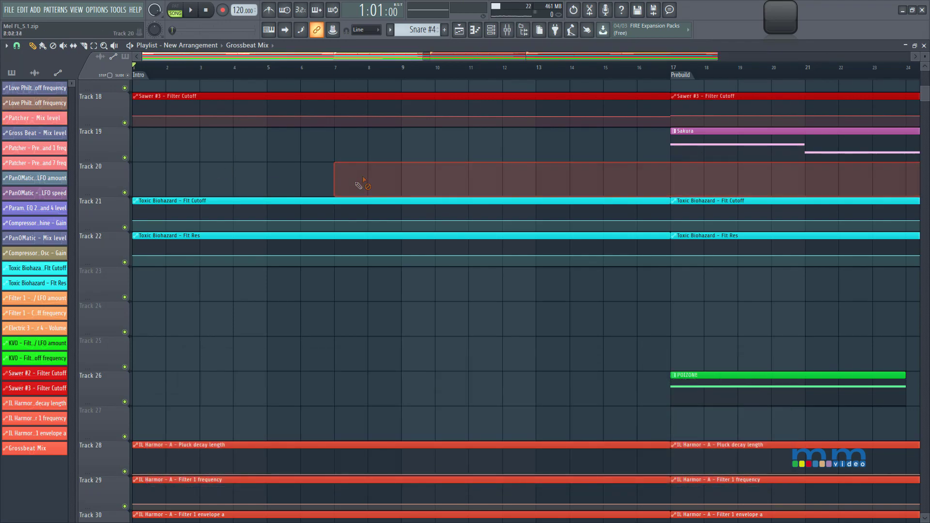
pyautogui.click(708, 138)
pyautogui.moveTo(246, 183); pyautogui.dragTo(174, 169)
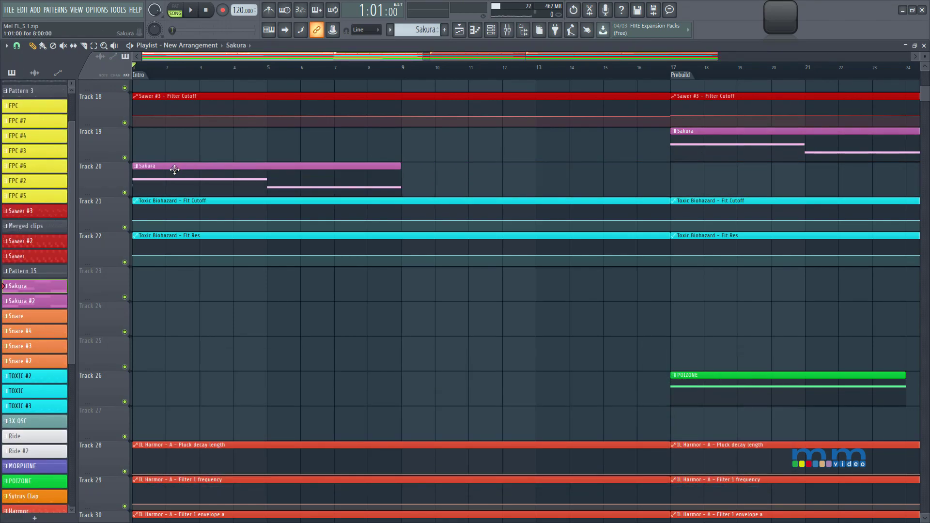
pyautogui.click(442, 182)
pyautogui.moveTo(517, 171); pyautogui.dragTo(484, 170)
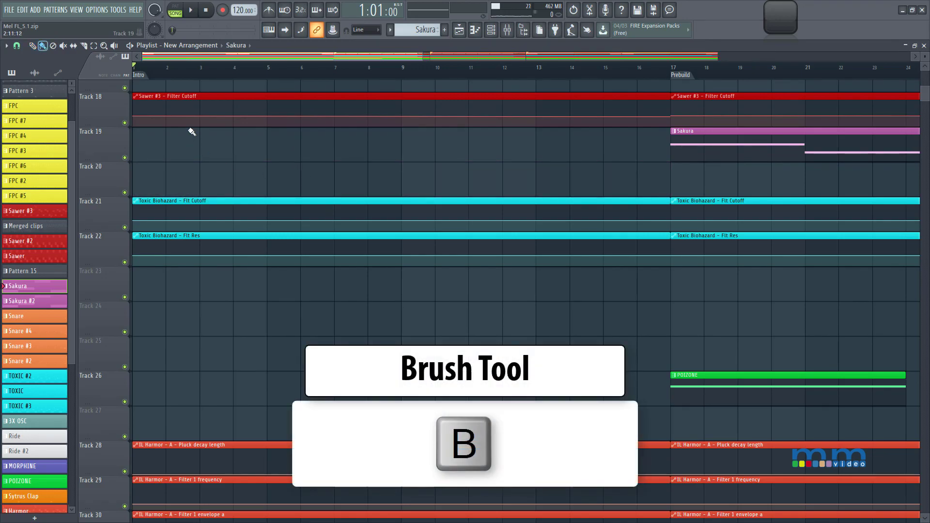
# Try painting a Sakura clip on Track 19 with the Brush tool, align it to bar 1, and delete it
pyautogui.press('b')
pyautogui.moveTo(167, 145); pyautogui.dragTo(269, 152)
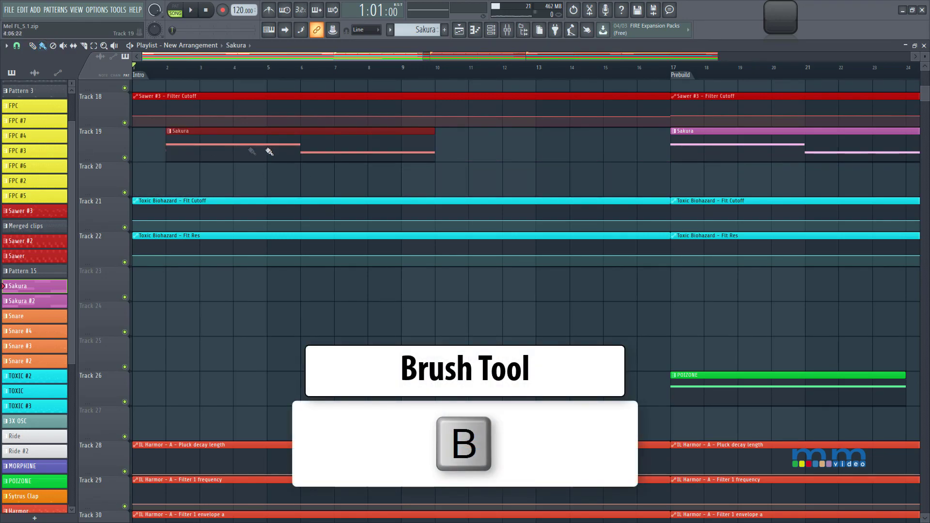
pyautogui.moveTo(357, 148); pyautogui.dragTo(324, 147)
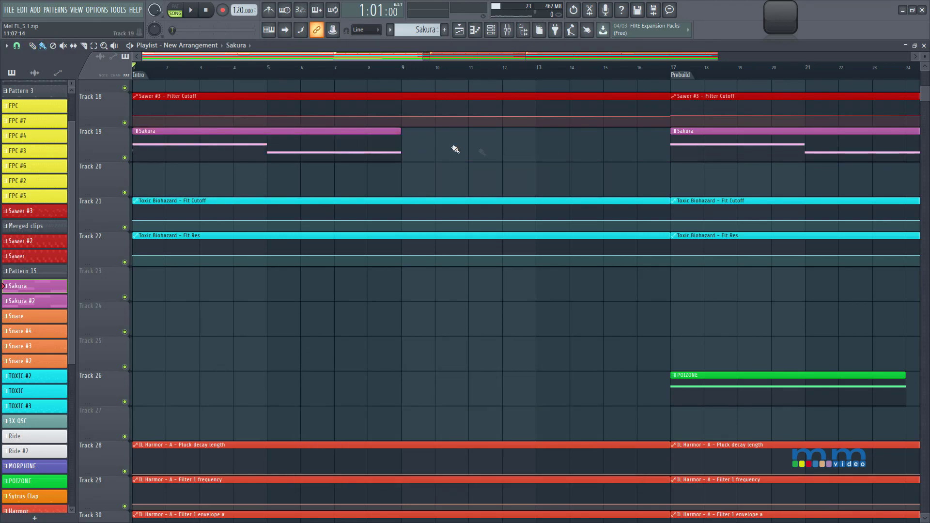
pyautogui.rightClick(368, 153)
# Try brushing Sakura clips across Track 19 from bar 1 up to the Prebuild marker, and erase them
pyautogui.click(169, 148)
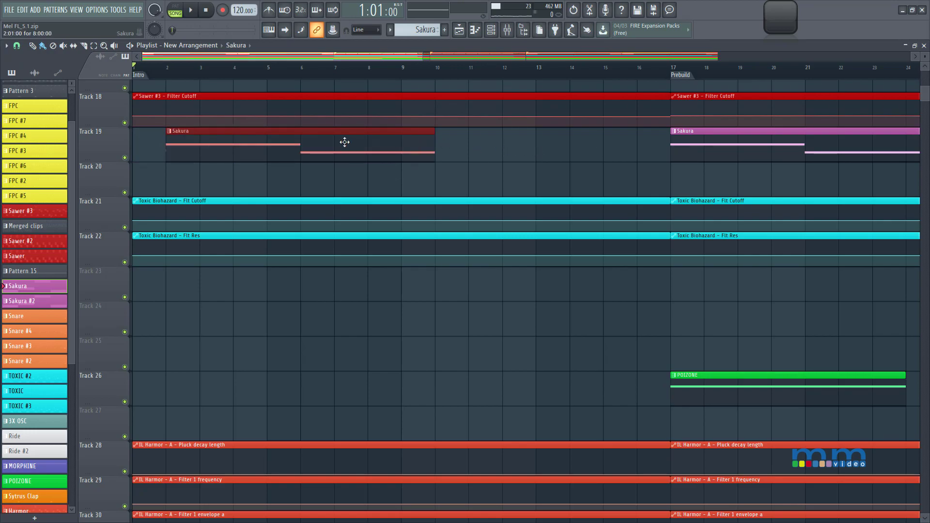
pyautogui.moveTo(344, 142); pyautogui.dragTo(219, 145)
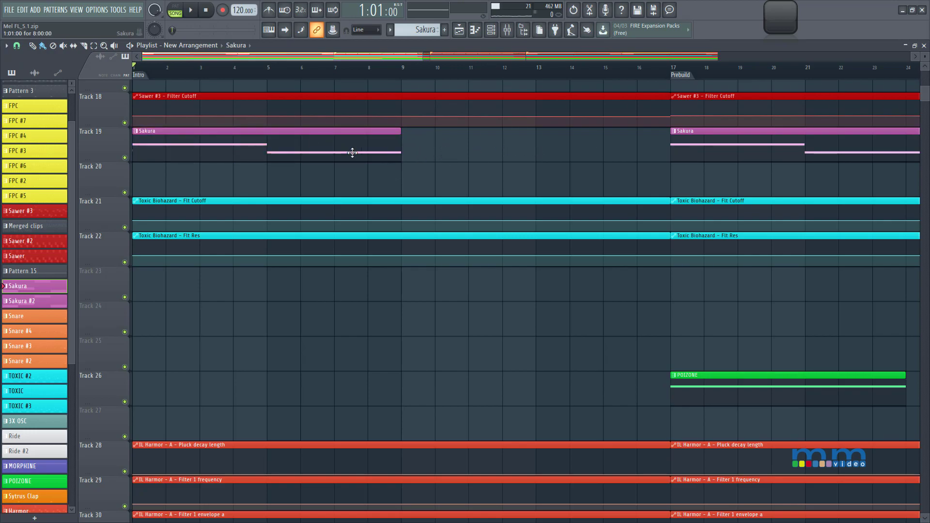
pyautogui.rightClick(169, 144)
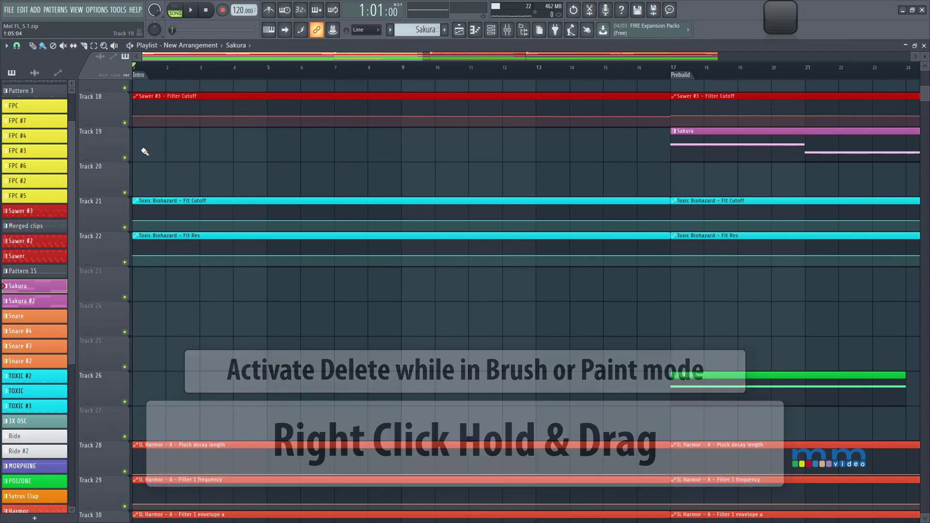
pyautogui.moveTo(141, 148); pyautogui.dragTo(613, 135)
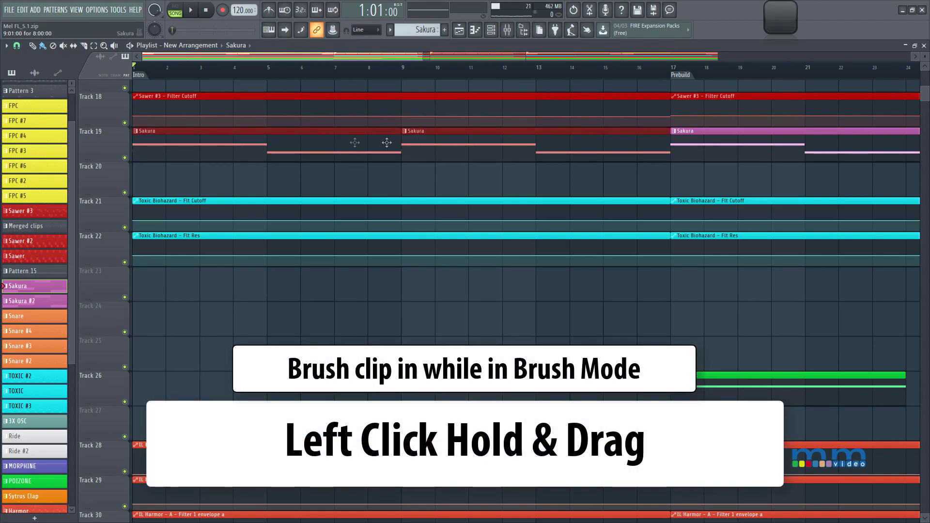
pyautogui.rightClick(438, 157)
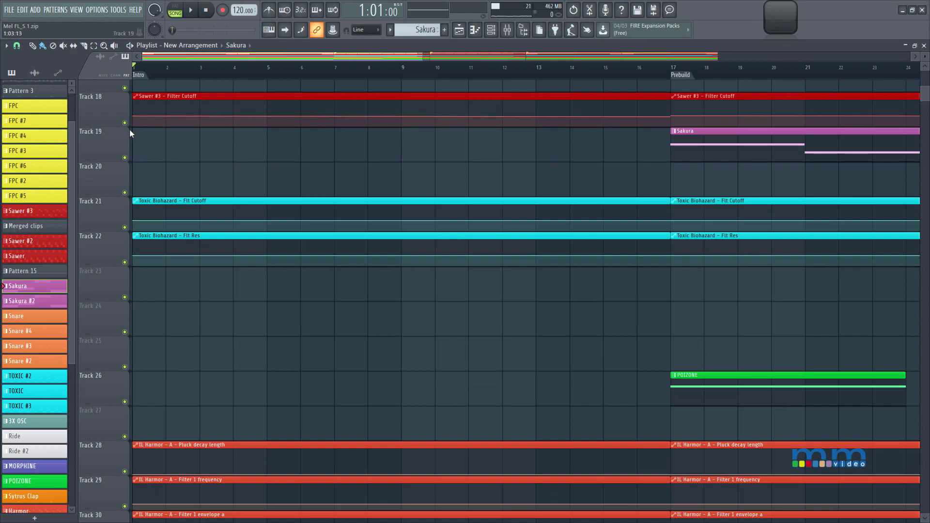
# Activate the Mute tool and play the Intro briefly from bar 1
pyautogui.scroll(2, 130, 134)
pyautogui.press('t')
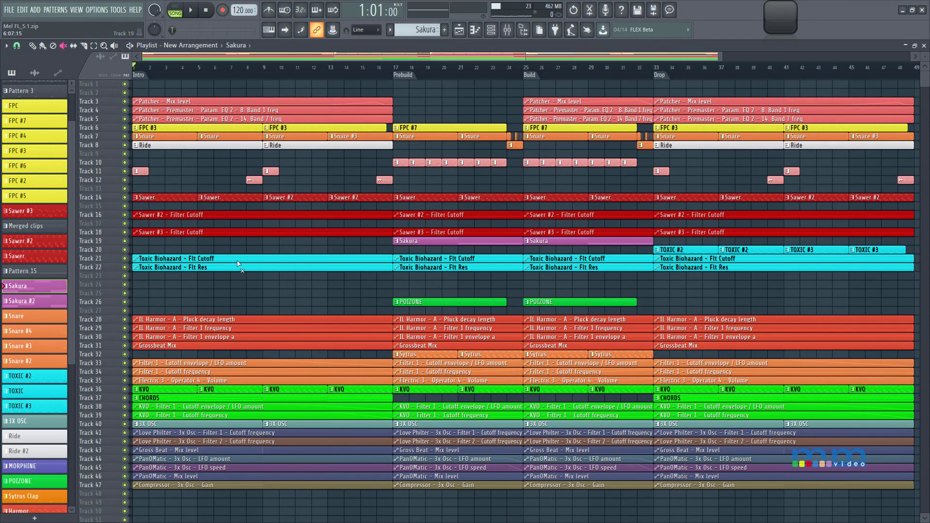
pyautogui.press('space')
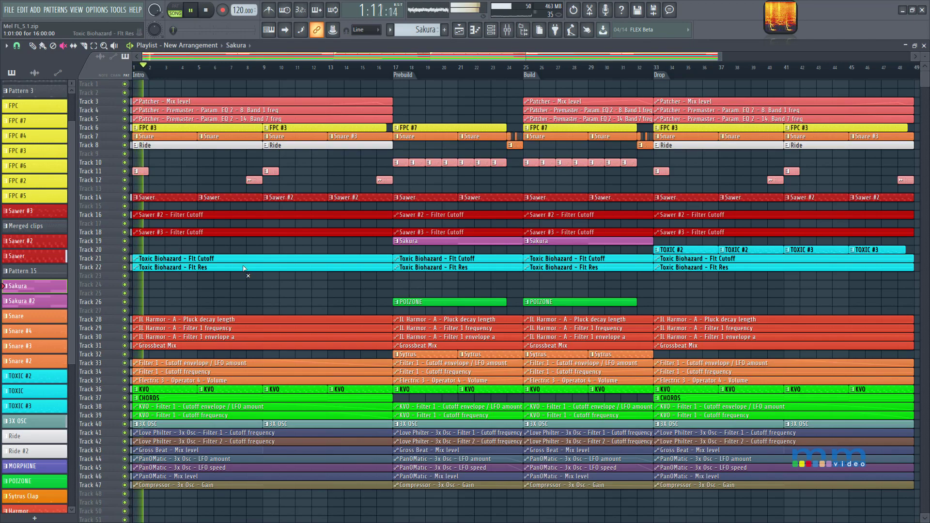
pyautogui.press('space')
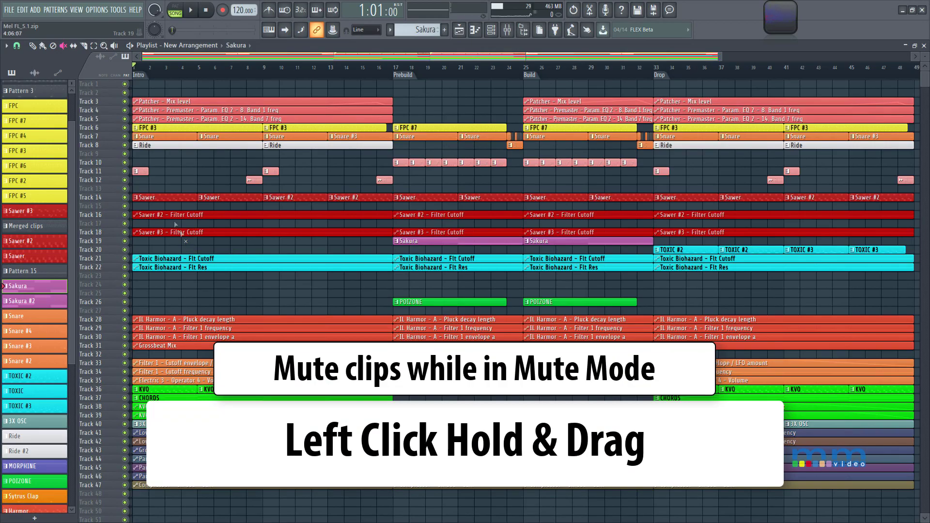
# Mute the Intro's Sawer clips on Track 14 and the KVO and CHORDS clips on Tracks 36 and 37, and play the result
pyautogui.moveTo(149, 200); pyautogui.dragTo(377, 199)
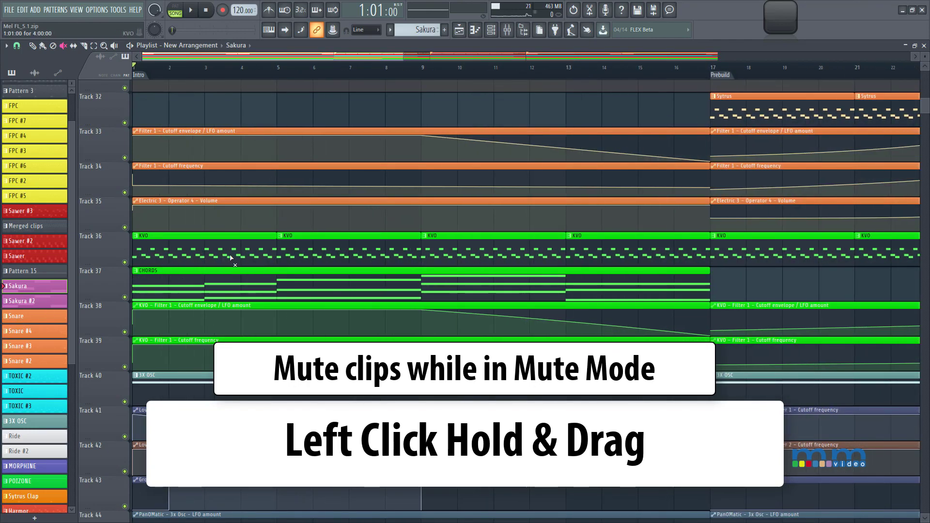
pyautogui.moveTo(231, 258)
pyautogui.mouseDown()
pyautogui.moveTo(625, 253)
pyautogui.moveTo(586, 285)
pyautogui.mouseUp()
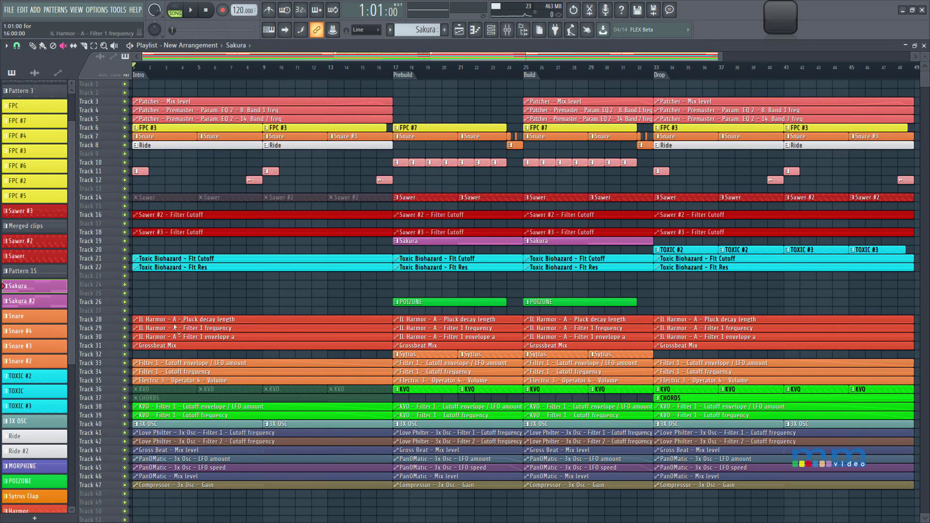
pyautogui.press('space')
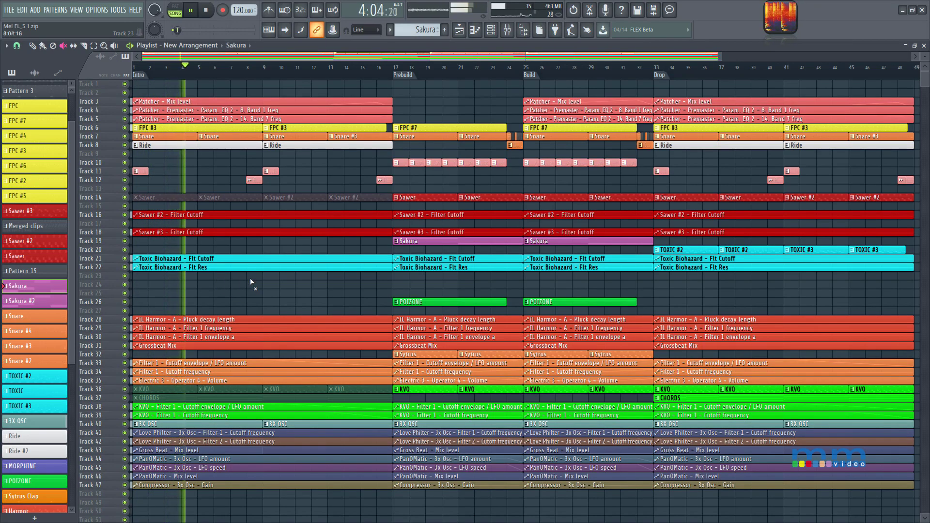
pyautogui.press('space')
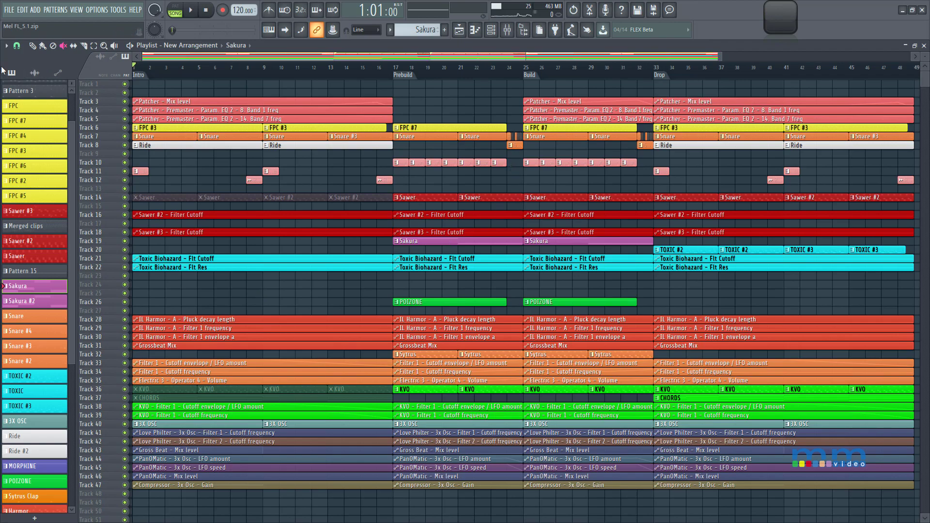
# Slice the Snare clip on Track 7 at bar 8 with the Cut tool
pyautogui.press('s')
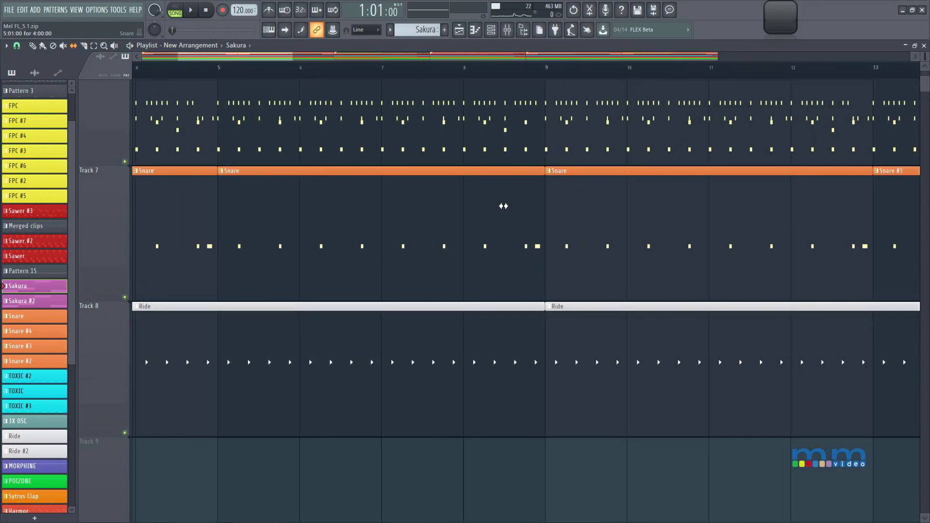
pyautogui.press('c')
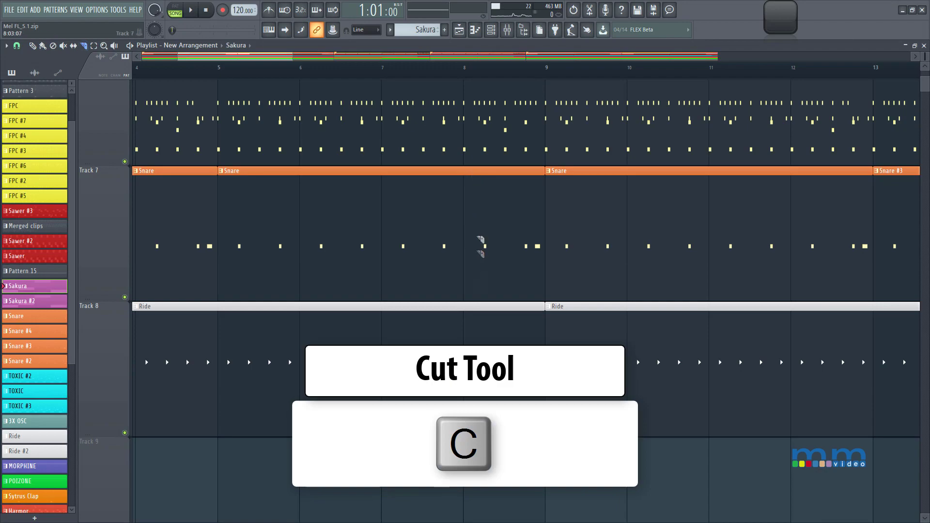
pyautogui.moveTo(469, 181); pyautogui.dragTo(472, 300)
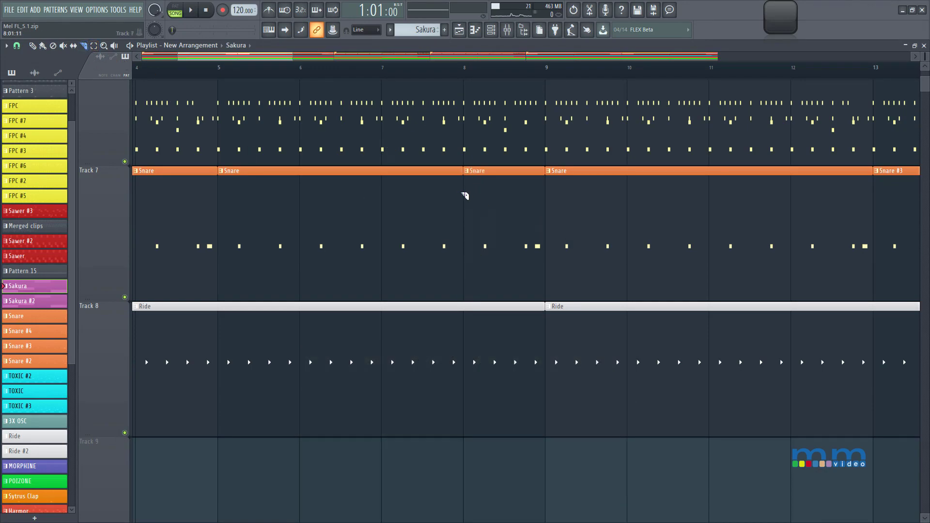
pyautogui.moveTo(467, 182); pyautogui.dragTo(471, 307)
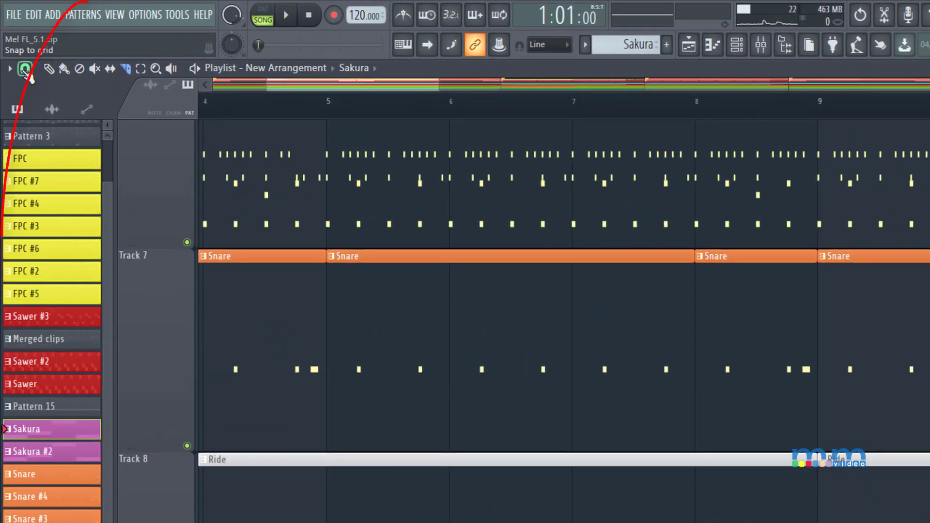
# Set the playlist snap to 1/4 beat and slice the bar 8 Snare clip on Track 7 at 8:13:00 and 8:15:00
pyautogui.click(17, 46)
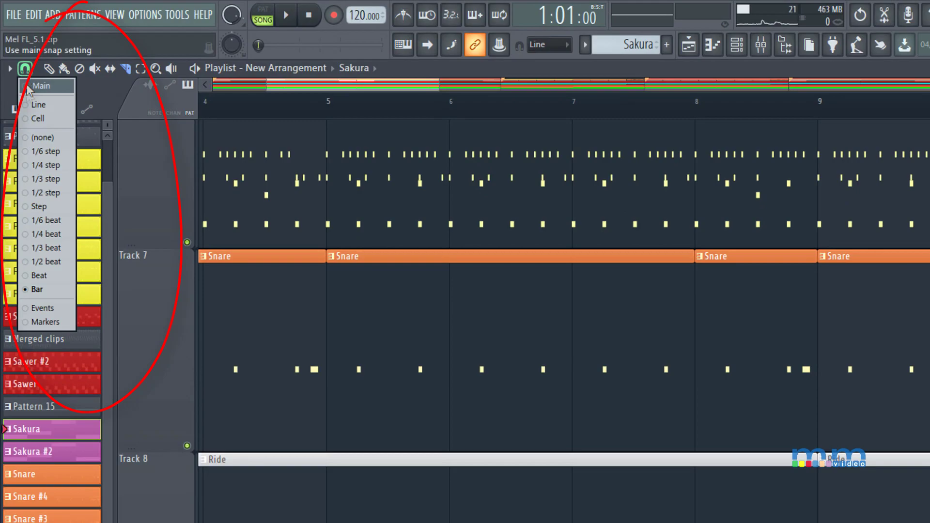
pyautogui.click(48, 235)
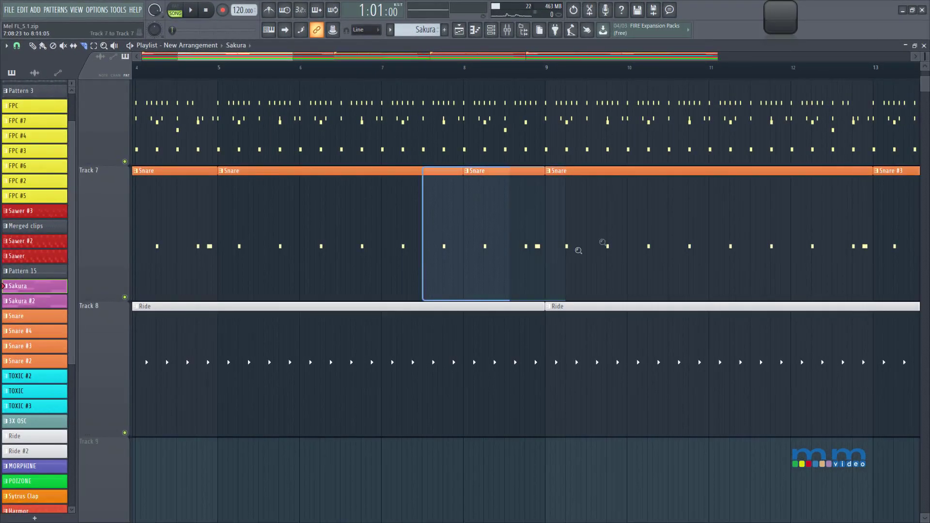
pyautogui.moveTo(578, 251); pyautogui.dragTo(649, 188)
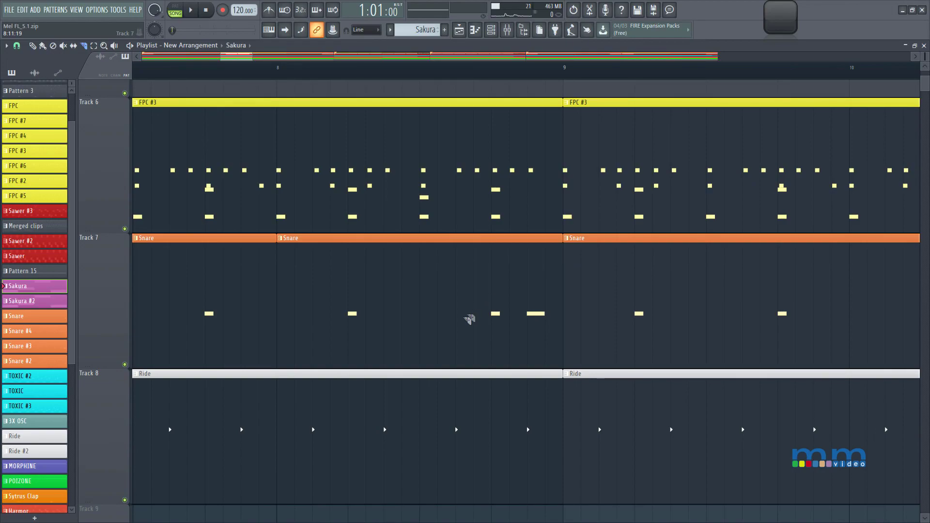
pyautogui.moveTo(404, 334); pyautogui.dragTo(614, 318)
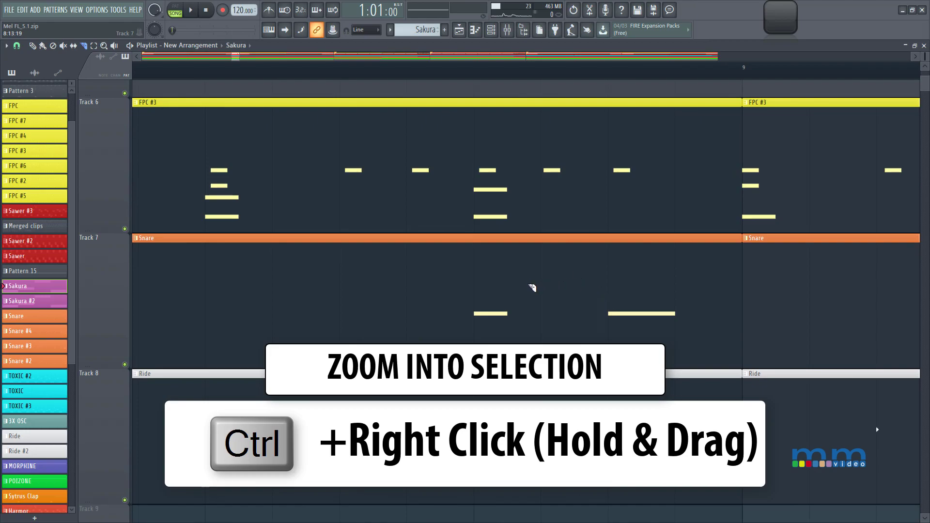
pyautogui.moveTo(479, 246); pyautogui.dragTo(480, 369)
pyautogui.moveTo(609, 295); pyautogui.dragTo(605, 378)
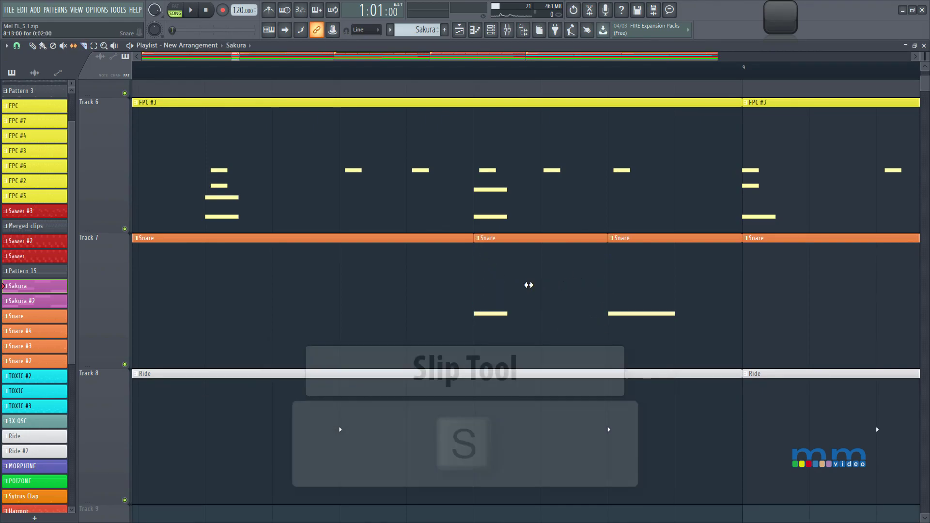
# Try slipping the note in the 8:13:00 Snare slice one step later, play from 8:09:00, then slip it back and replay
pyautogui.moveTo(511, 284); pyautogui.dragTo(576, 285)
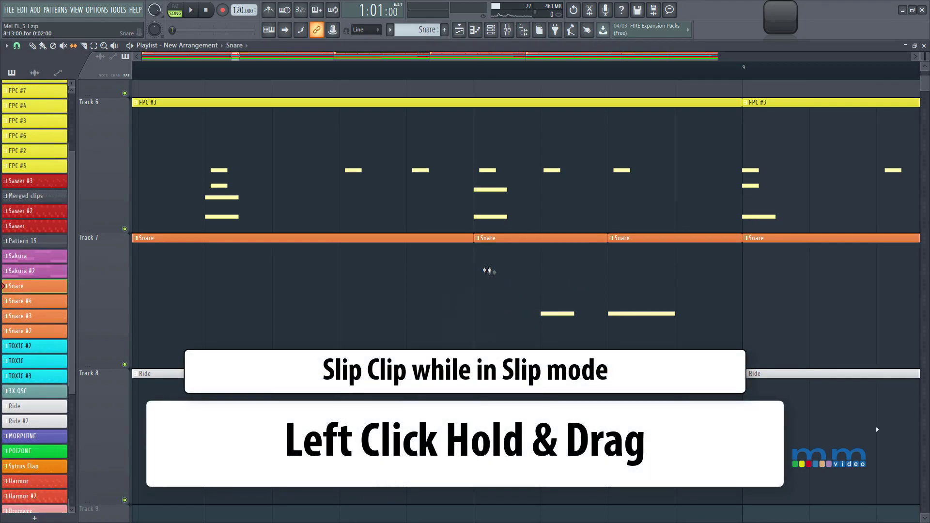
pyautogui.click(197, 72)
pyautogui.press('space')
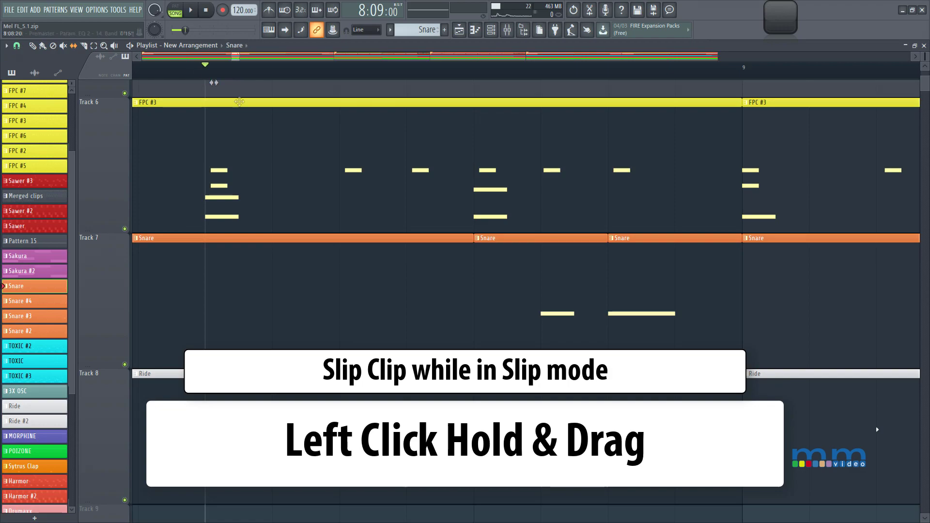
pyautogui.press('space')
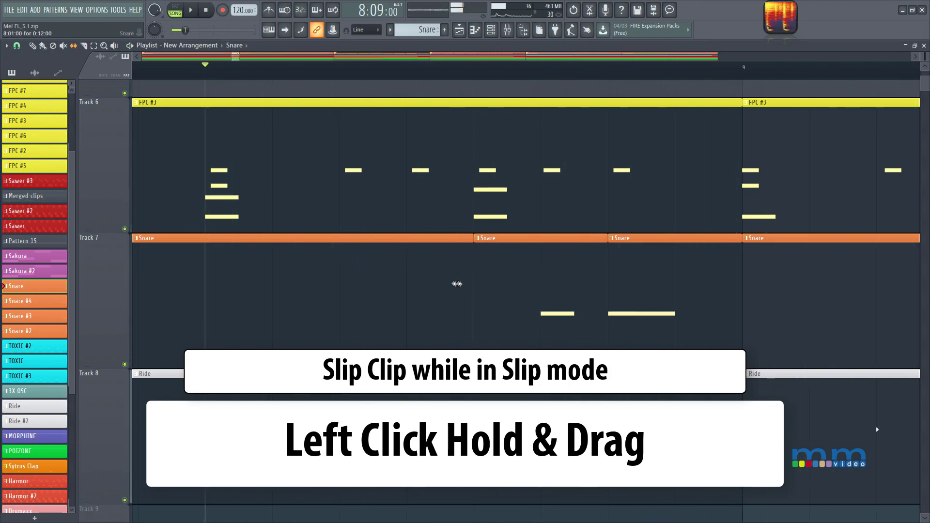
pyautogui.moveTo(567, 280); pyautogui.dragTo(502, 284)
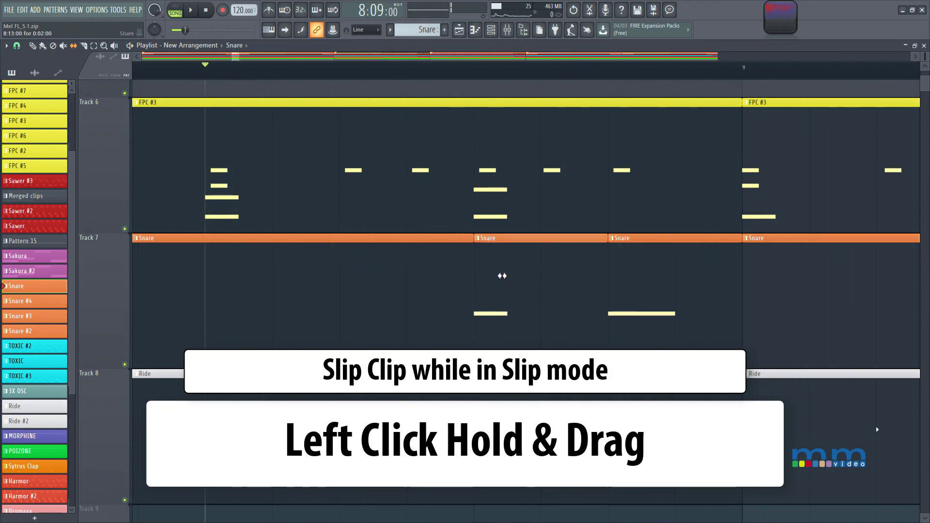
pyautogui.press('space')
pyautogui.press('space')
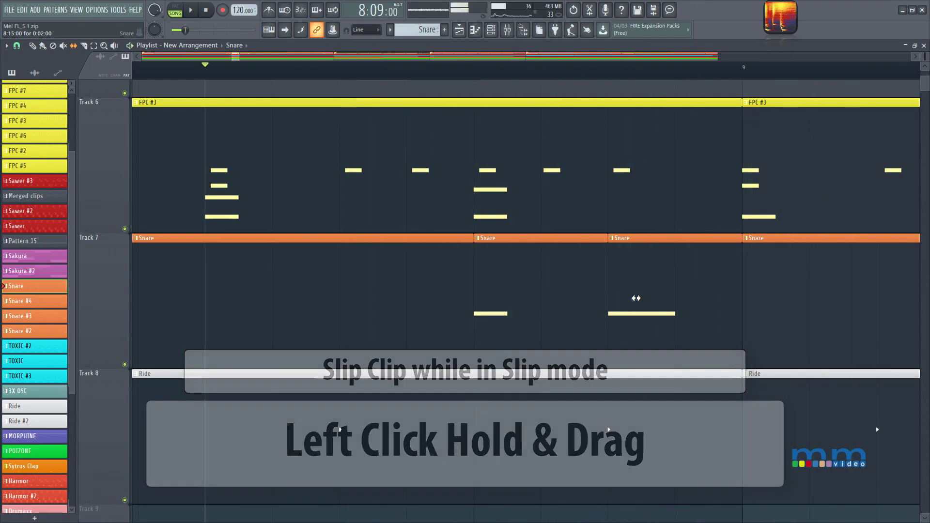
# Slip the notes in the 8:13:00 and 8:15:00 Snare slices about one step later and play from 8:09:00
pyautogui.moveTo(634, 299); pyautogui.dragTo(713, 300)
pyautogui.moveTo(538, 303); pyautogui.dragTo(577, 289)
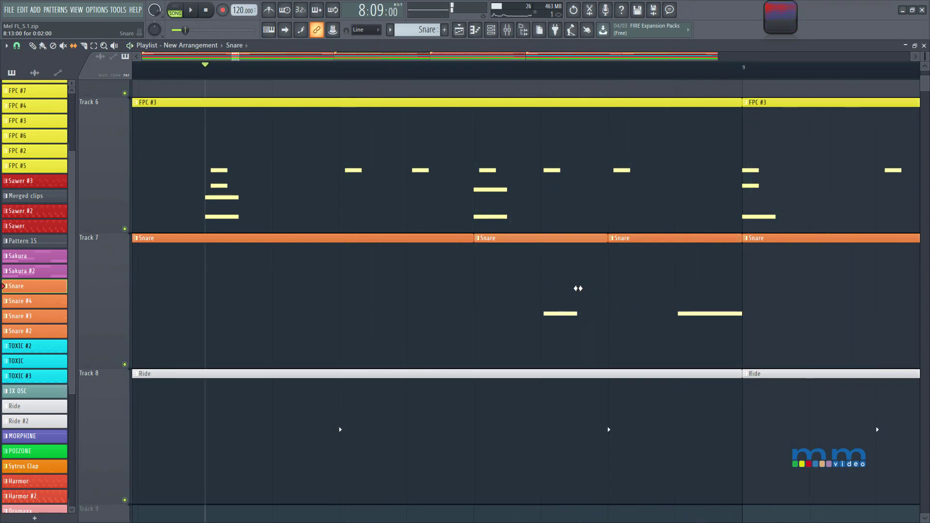
pyautogui.press('space')
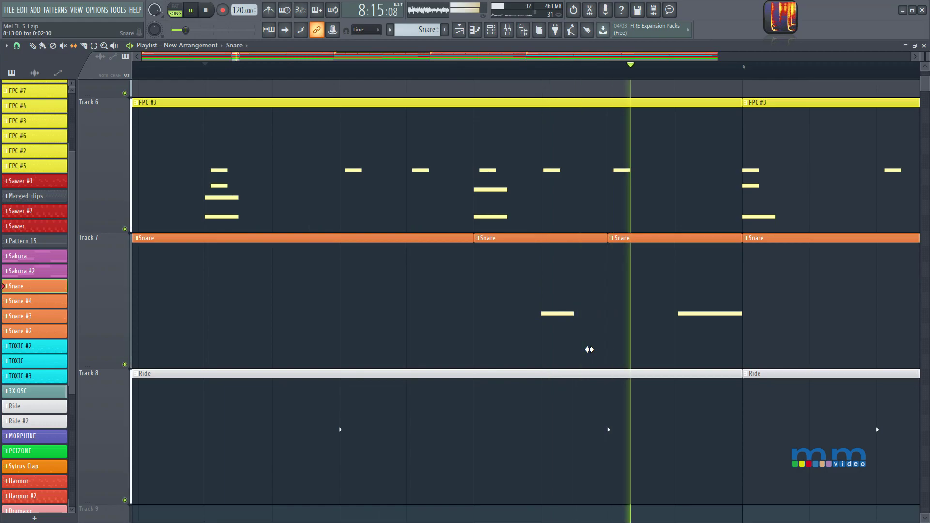
pyautogui.press('space')
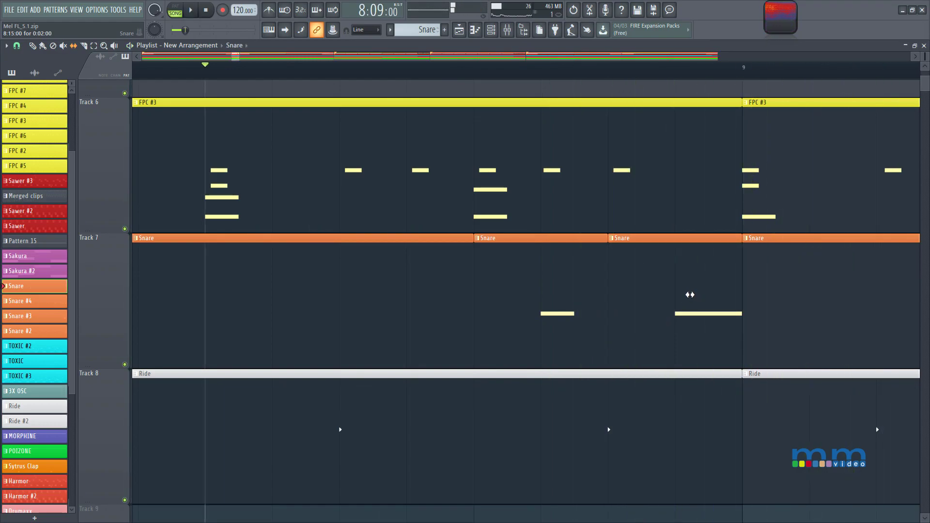
# Examine the Snare slices on Track 7, the Reverse Crash clip on Track 12 and the full arrangement at different zoom levels
pyautogui.keyDown('ctrl'); pyautogui.rightClick(690, 295); pyautogui.keyUp('ctrl')
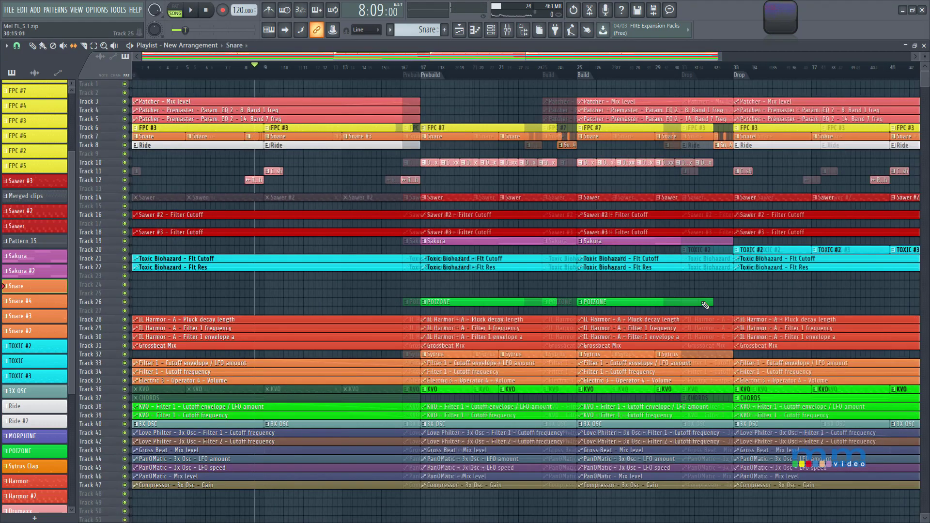
pyautogui.moveTo(477, 254); pyautogui.dragTo(150, 106)
pyautogui.scroll(1, 374, 147)
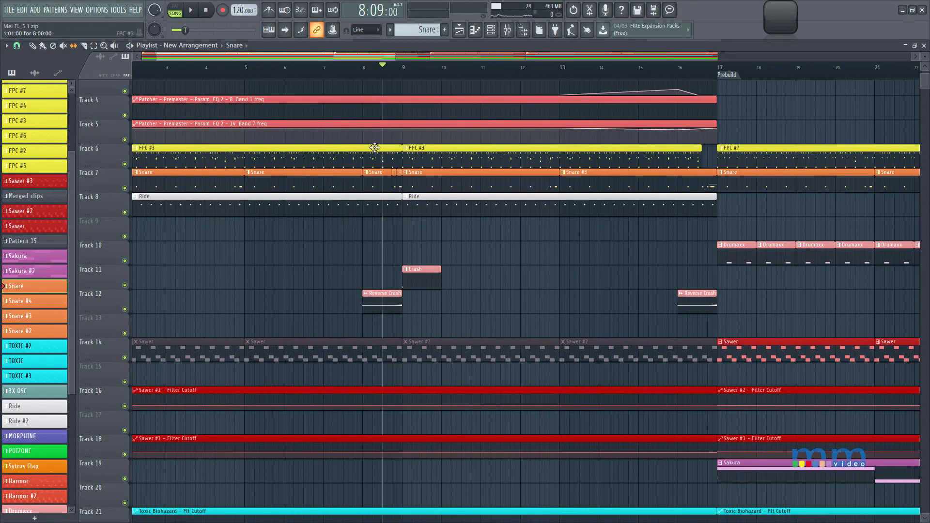
pyautogui.moveTo(324, 241); pyautogui.dragTo(485, 144)
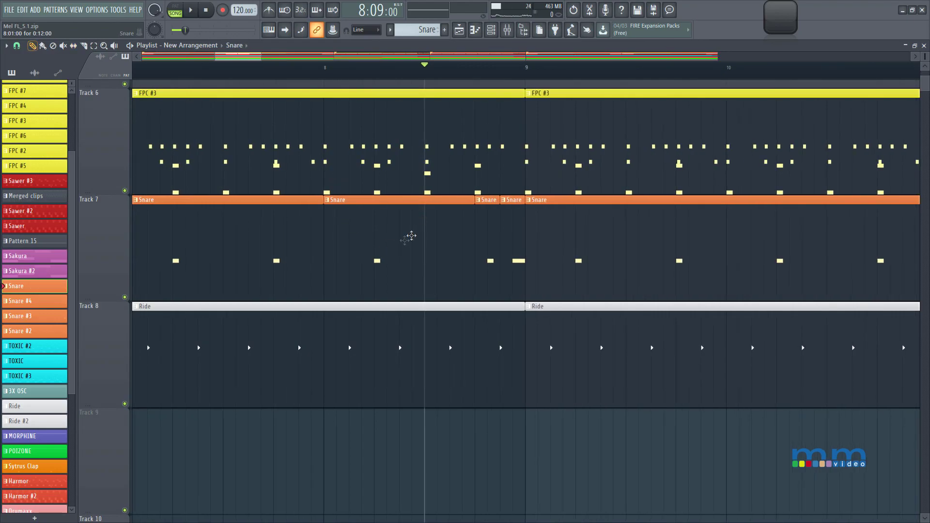
pyautogui.scroll(-1, 413, 242)
pyautogui.scroll(3, 387, 256)
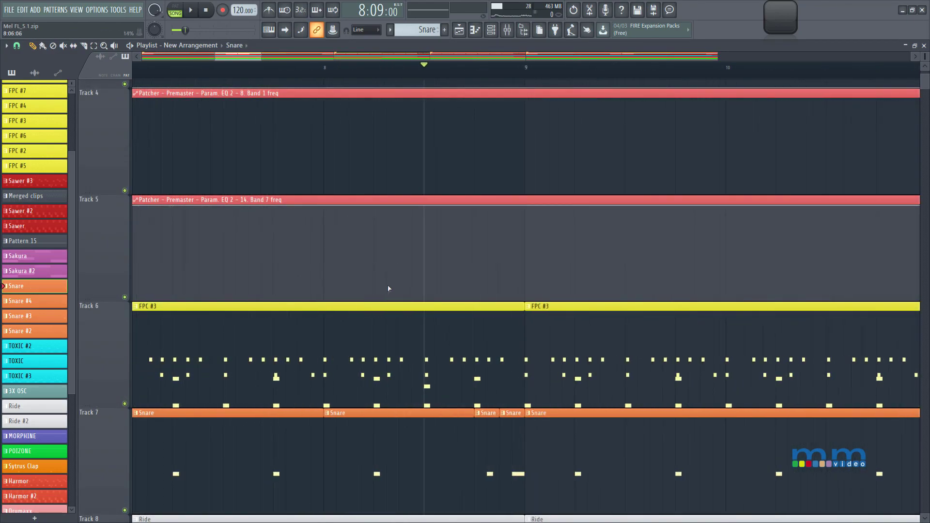
pyautogui.keyDown('ctrl'); pyautogui.rightClick(342, 314); pyautogui.keyUp('ctrl')
pyautogui.moveTo(410, 200); pyautogui.dragTo(372, 157)
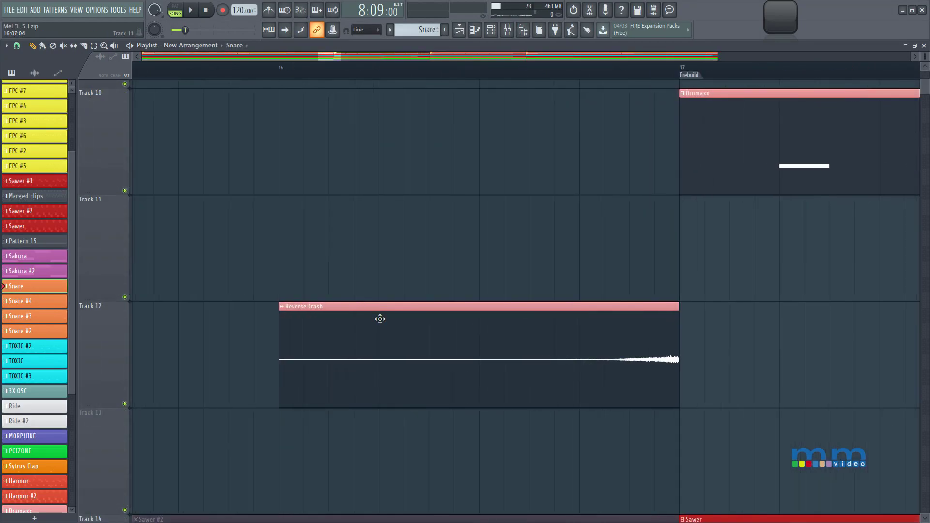
pyautogui.scroll(-2, 617, 367)
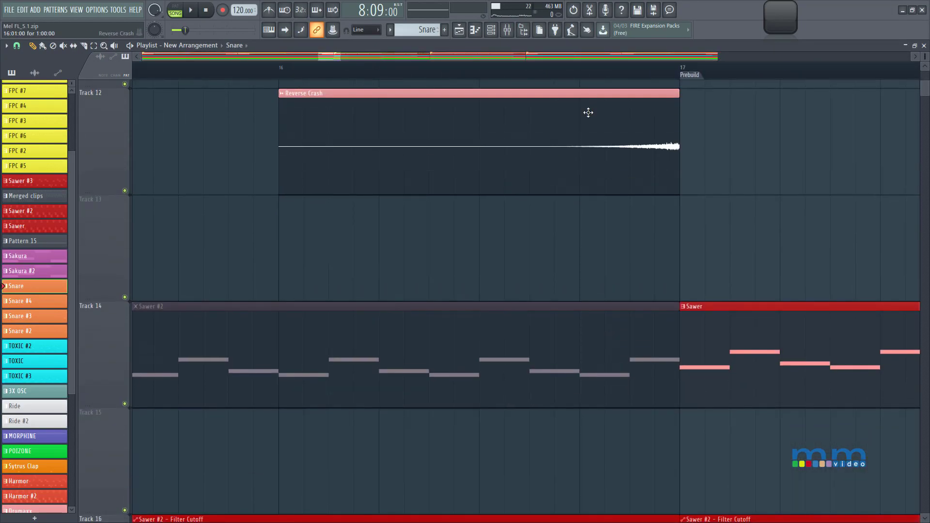
pyautogui.rightClick(424, 239)
pyautogui.moveTo(247, 455); pyautogui.dragTo(128, 485)
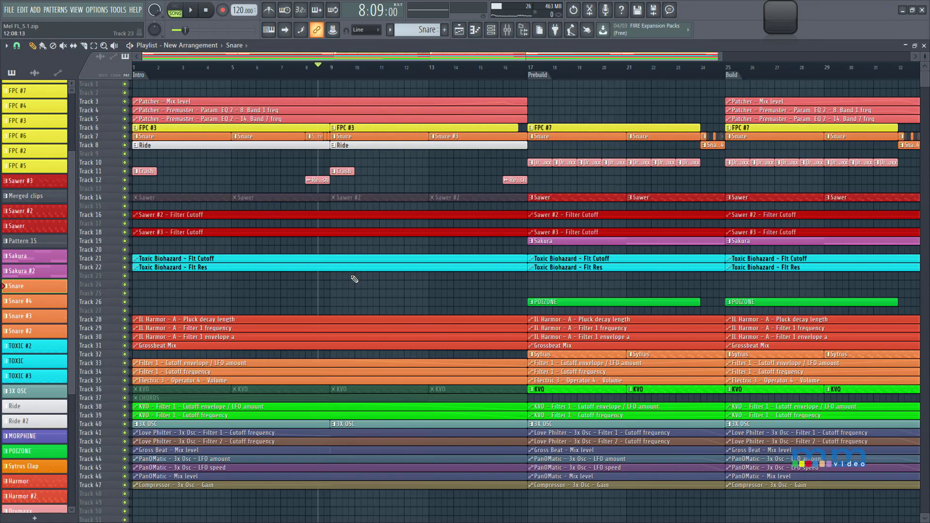
pyautogui.rightClick(353, 277)
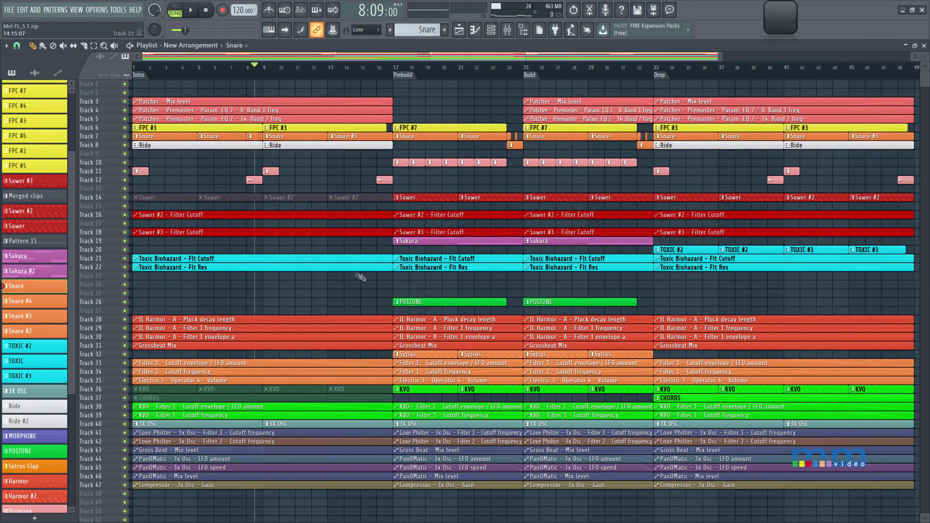
# Shrink the playlist to reveal the Channel rack and Mixer, maximize it again, and inspect the Intro clips around bar 9
pyautogui.press('Return')
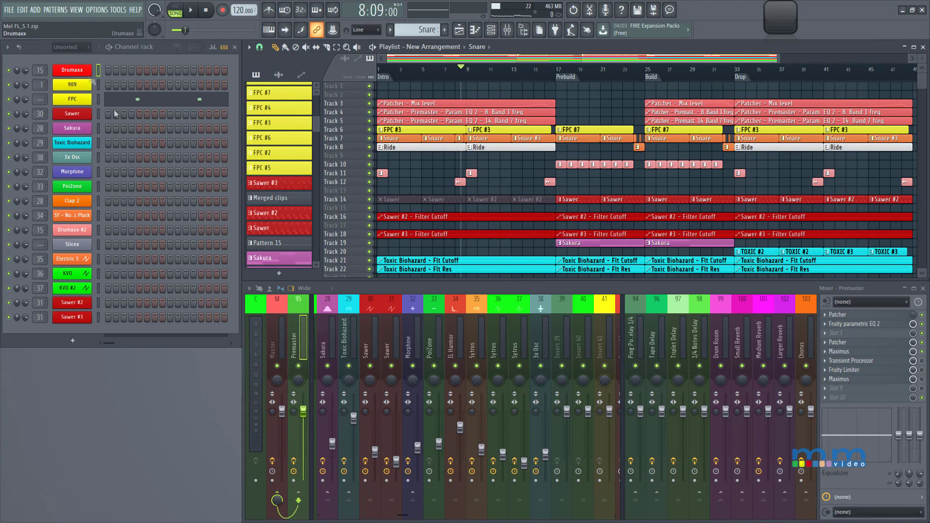
pyautogui.press('Return')
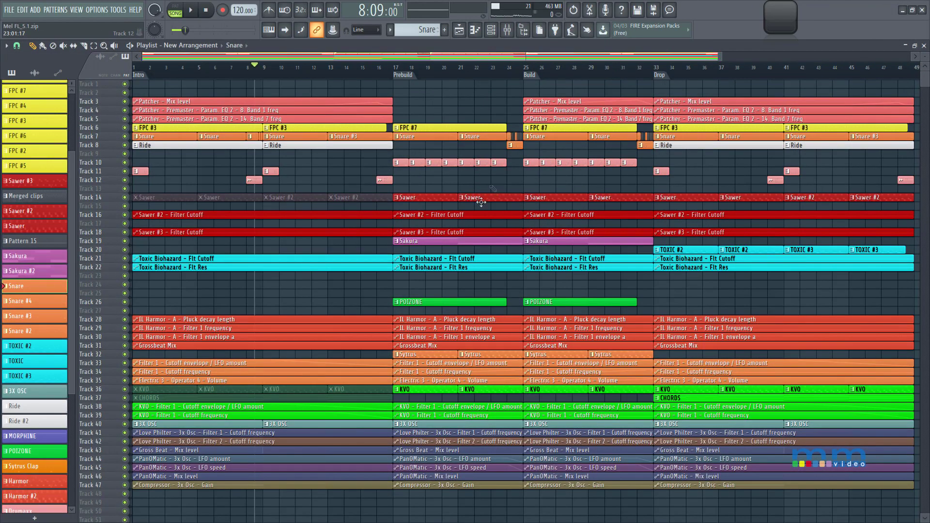
pyautogui.moveTo(186, 278); pyautogui.dragTo(390, 120)
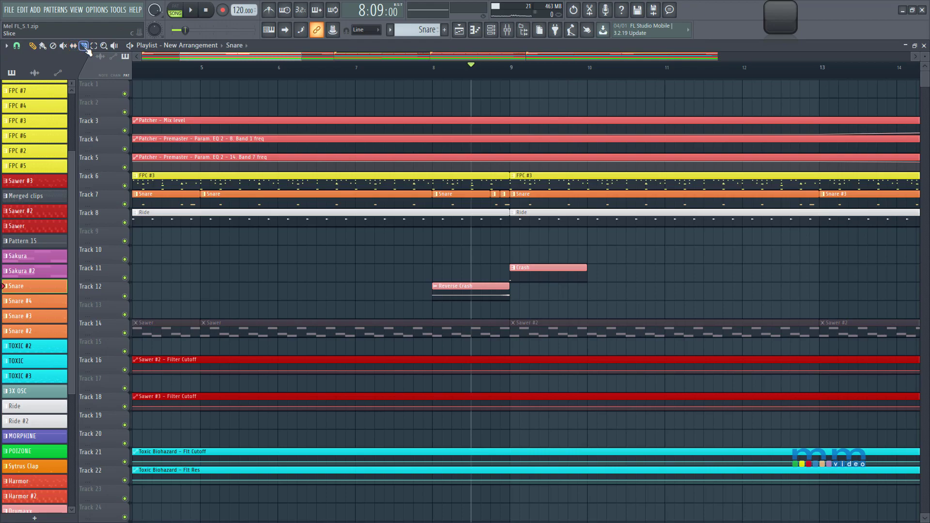
pyautogui.press('e')
pyautogui.moveTo(497, 264); pyautogui.dragTo(452, 243)
pyautogui.click(400, 264)
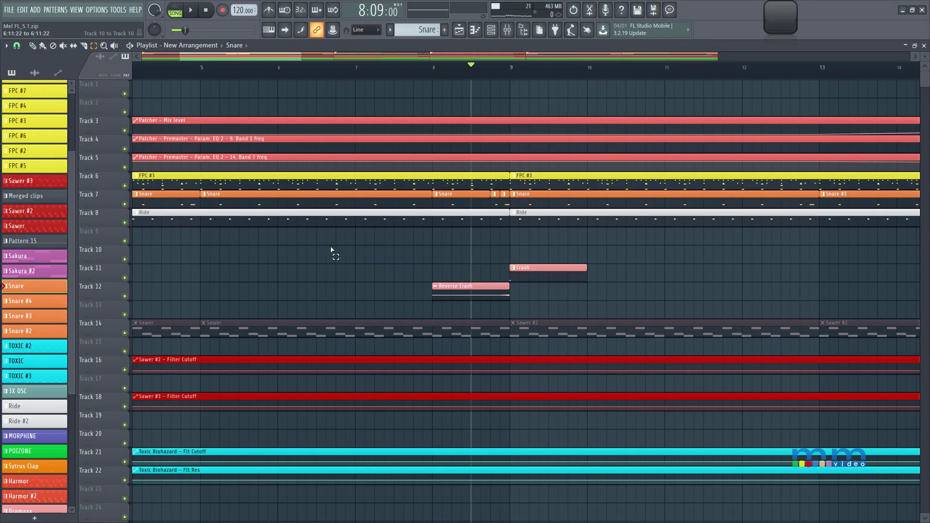
pyautogui.keyDown('ctrl'); pyautogui.rightClick(302, 261); pyautogui.keyUp('ctrl')
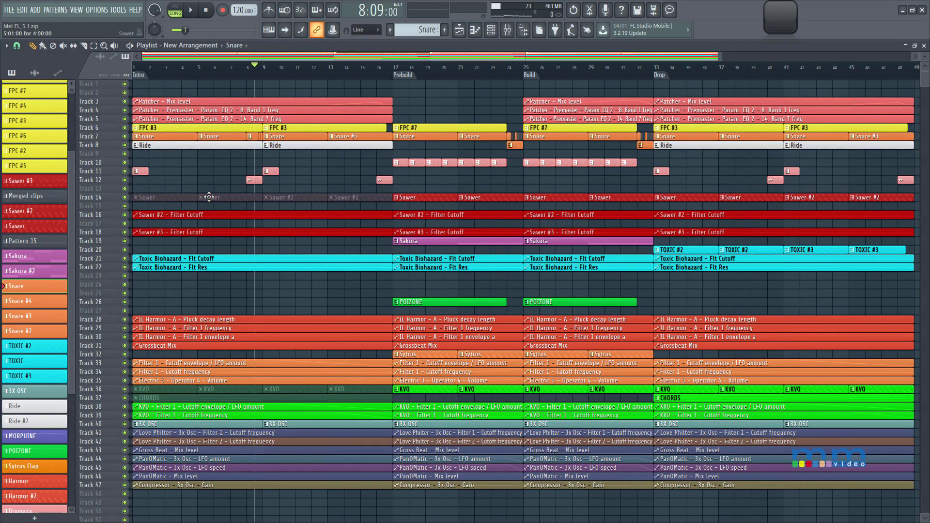
# Select the Snare and Ride clips on Tracks 7 and 8 in the Intro's first half, and clear the selection
pyautogui.moveTo(244, 166); pyautogui.dragTo(135, 140)
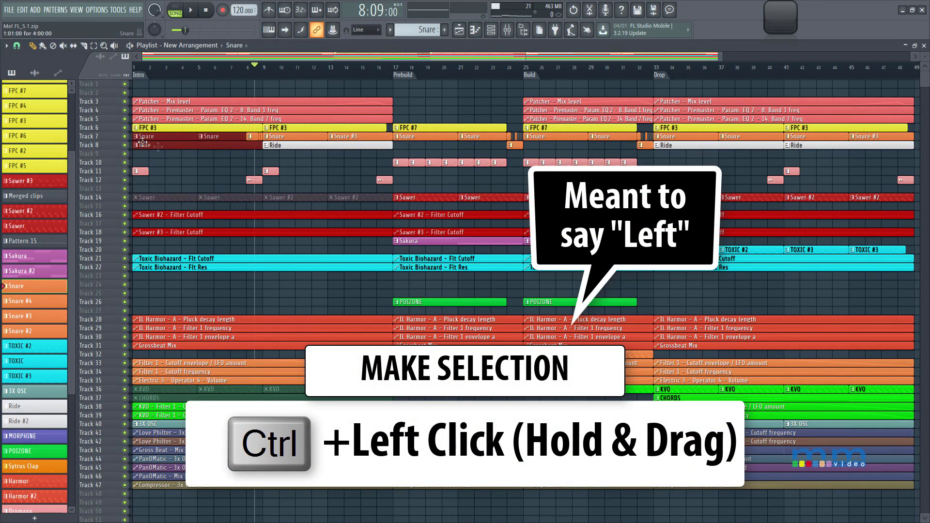
pyautogui.rightClick(274, 90)
pyautogui.moveTo(373, 384); pyautogui.dragTo(86, 111)
pyautogui.rightClick(332, 185)
pyautogui.moveTo(387, 186); pyautogui.dragTo(372, 178)
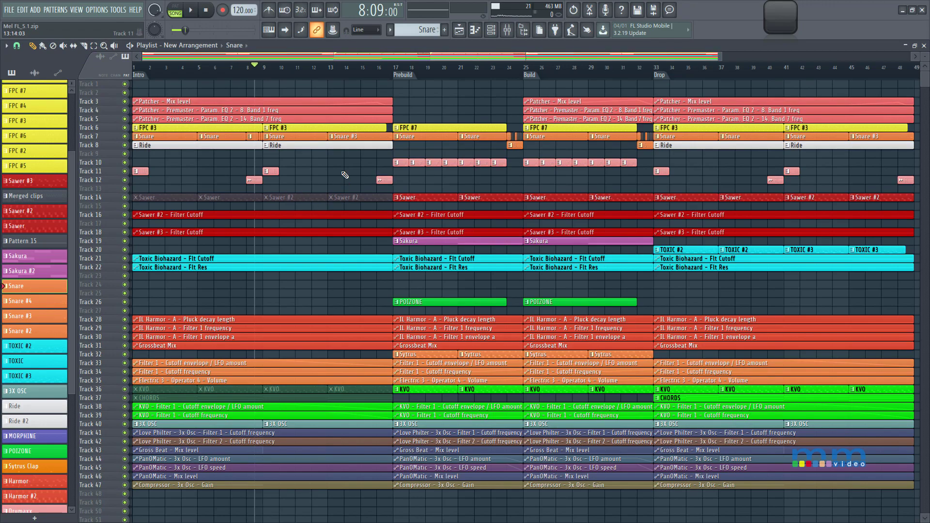
# Try placing a copy of the Drop section's clips off the bar line, about three beats after bar 49
pyautogui.moveTo(297, 56); pyautogui.dragTo(515, 57)
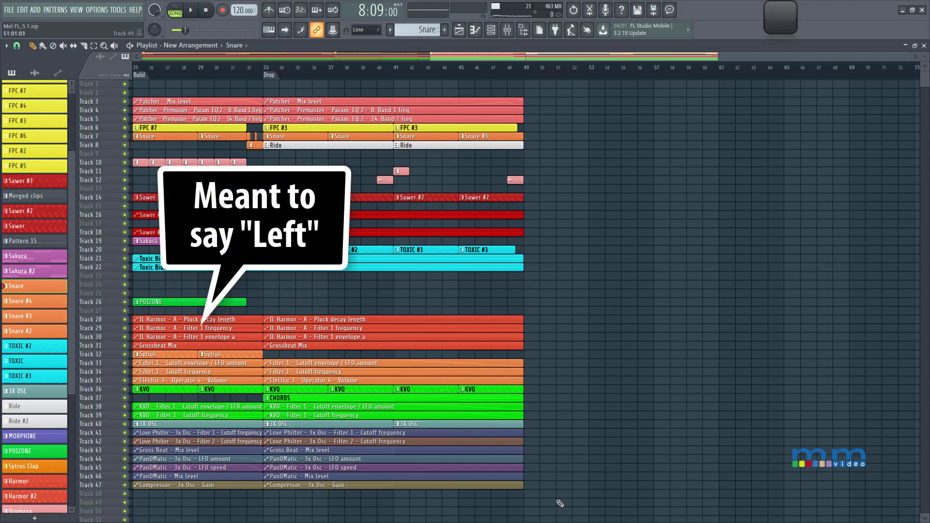
pyautogui.keyDown('ctrl'); pyautogui.moveTo(862, 515); pyautogui.dragTo(910, 83); pyautogui.keyUp('ctrl')
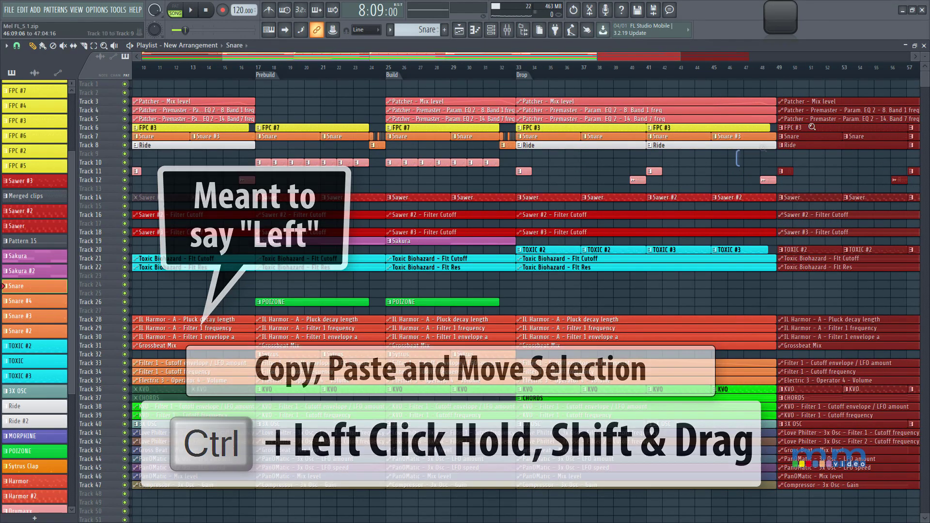
pyautogui.click(364, 182)
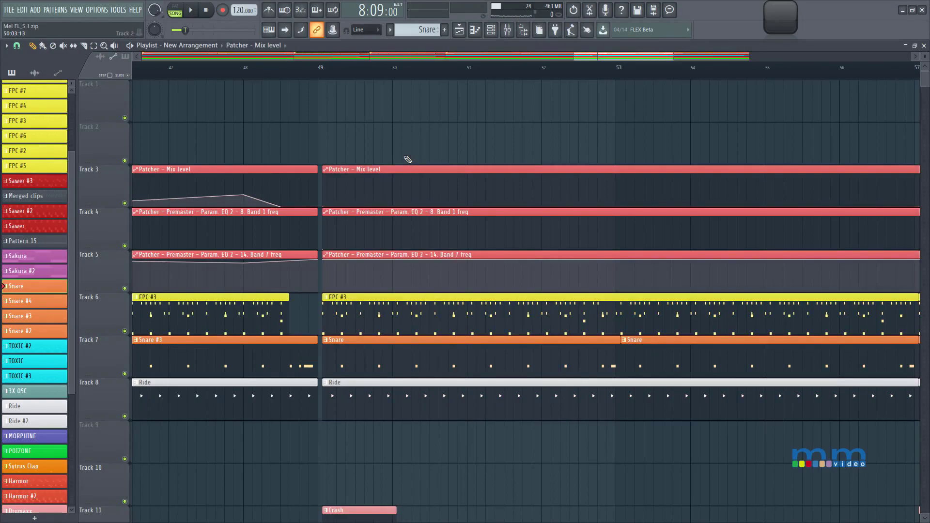
pyautogui.hotkey('ctrl', 'z')
pyautogui.moveTo(168, 170); pyautogui.dragTo(626, 172)
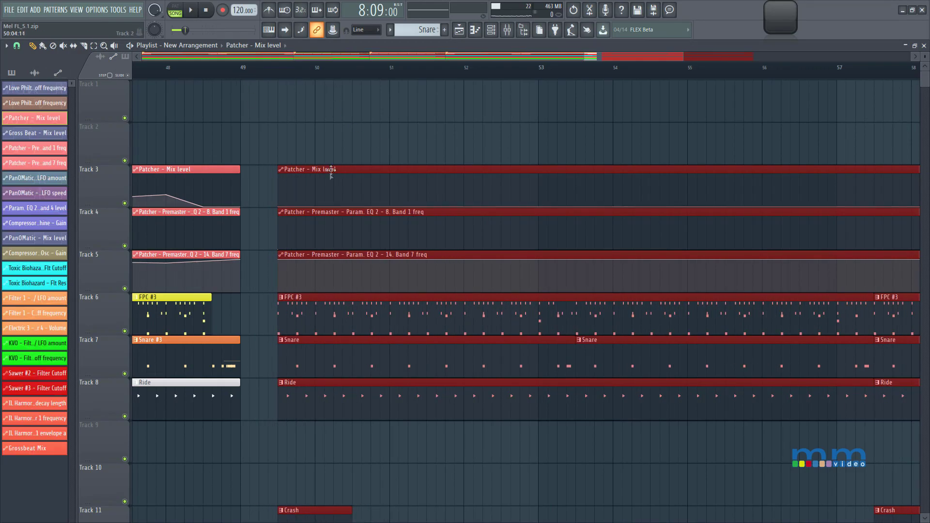
pyautogui.moveTo(331, 170); pyautogui.dragTo(369, 167)
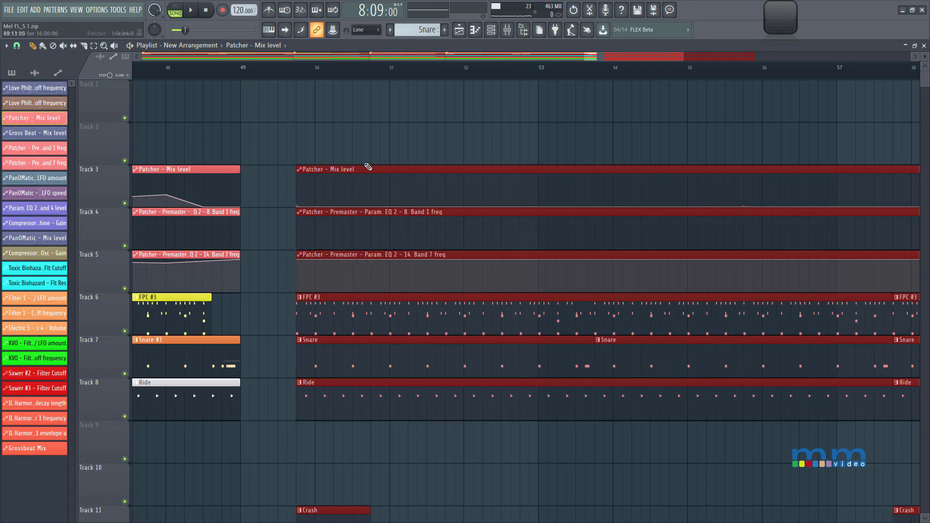
pyautogui.keyDown('ctrl'); pyautogui.rightClick(371, 148); pyautogui.keyUp('ctrl')
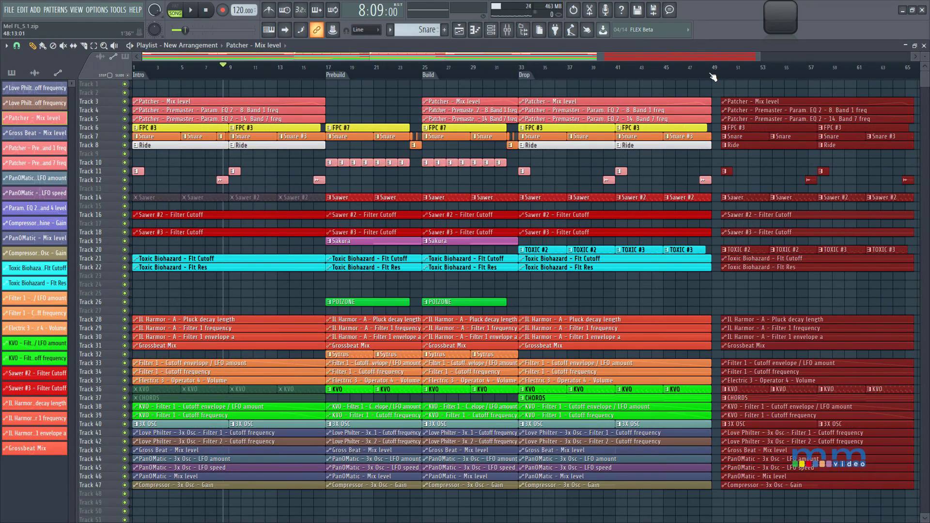
# Undo the deletion, moves and placement of the Drop section's copy, clear the selection and return the song position to bar 1
pyautogui.hscroll(3, 793, 104)
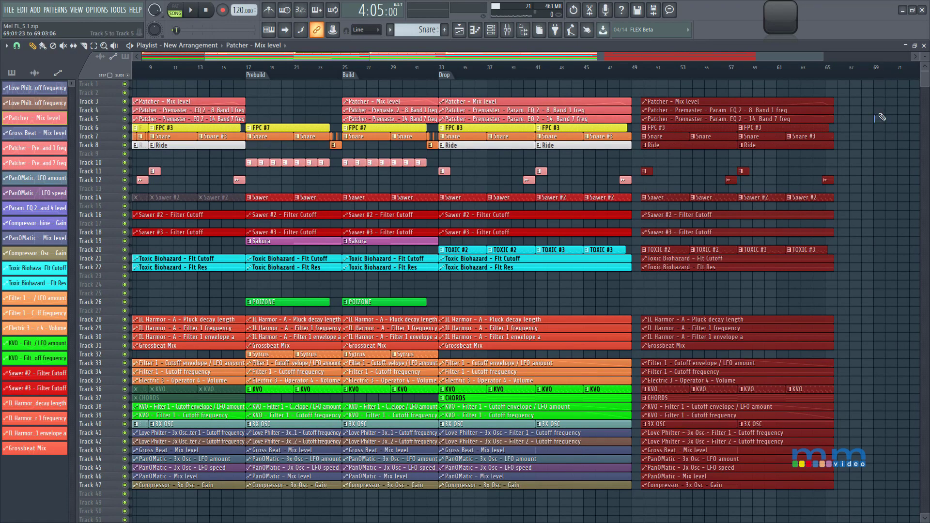
pyautogui.hscroll(-3, 848, 104)
pyautogui.rightClick(784, 93)
pyautogui.hotkey('ctrl', 'z')
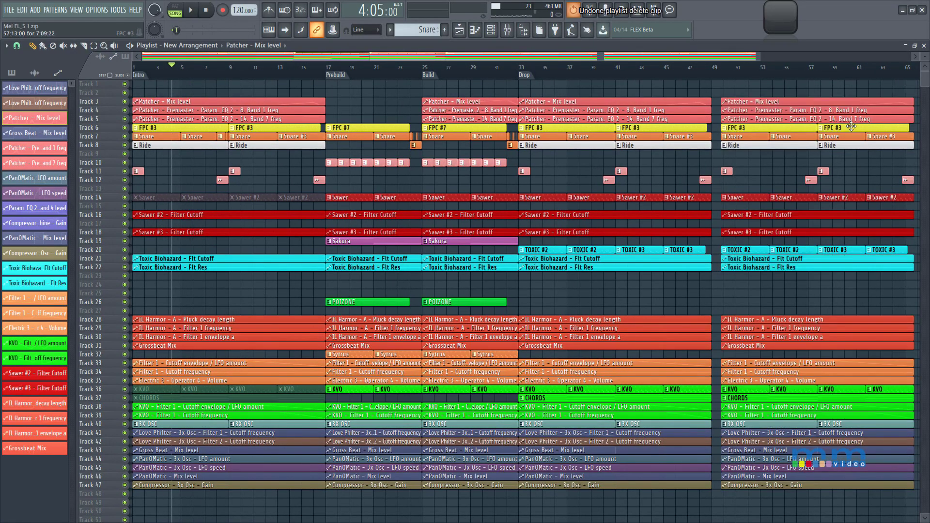
pyautogui.hotkey('ctrl', 'z')
pyautogui.hotkey('ctrl', 'z')
pyautogui.hotkey('ctrl', 'z')
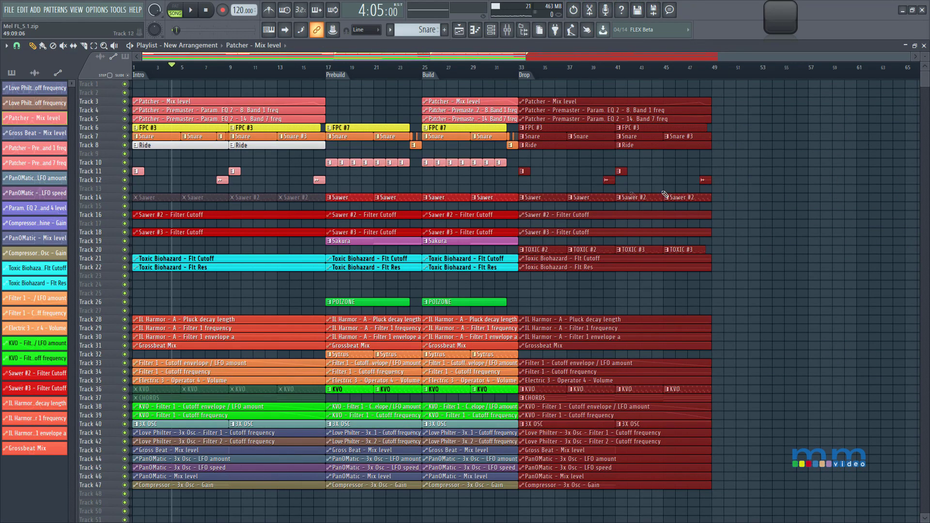
pyautogui.hotkey('ctrl', 'z')
pyautogui.click(134, 67)
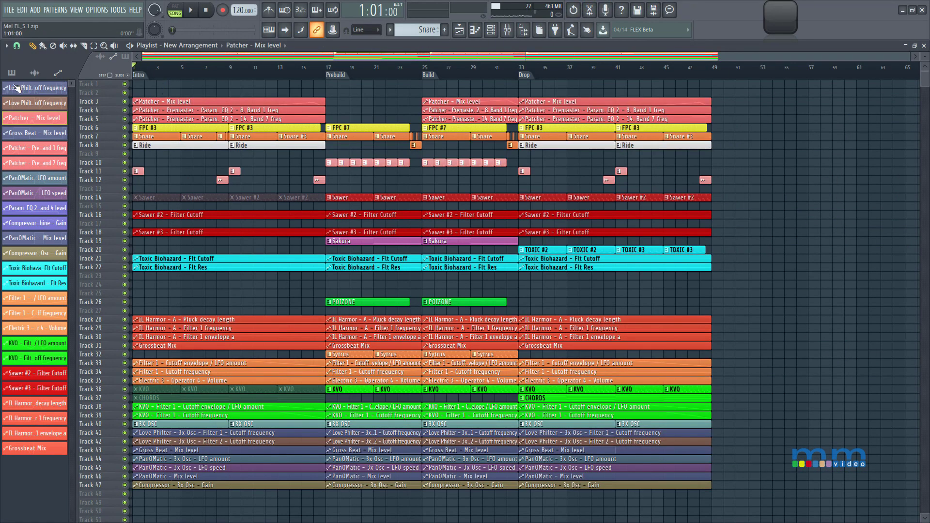
pyautogui.hotkey('ctrl', 'alt', 'z')
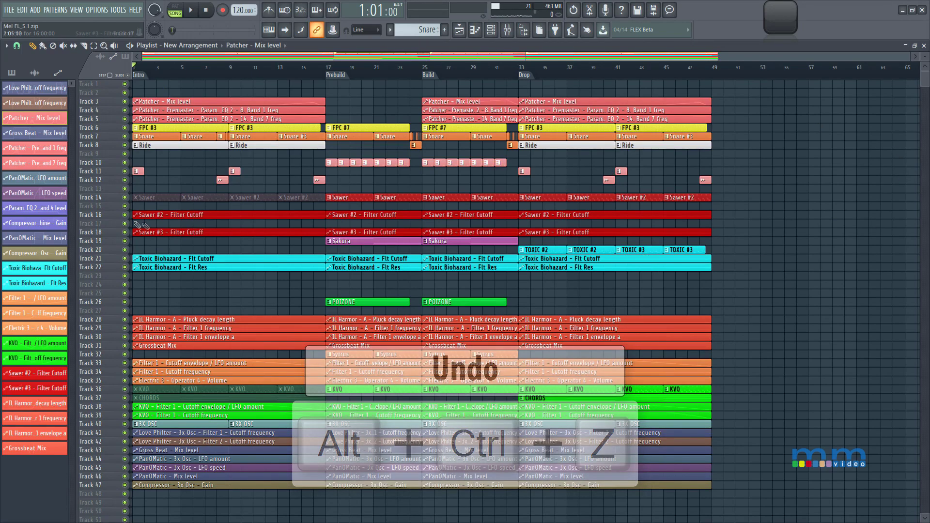
# Audition the Reverse Crash, Snare and FPC #3 clips in the Intro one at a time with the Playback tool
pyautogui.moveTo(552, 245); pyautogui.dragTo(3, 3)
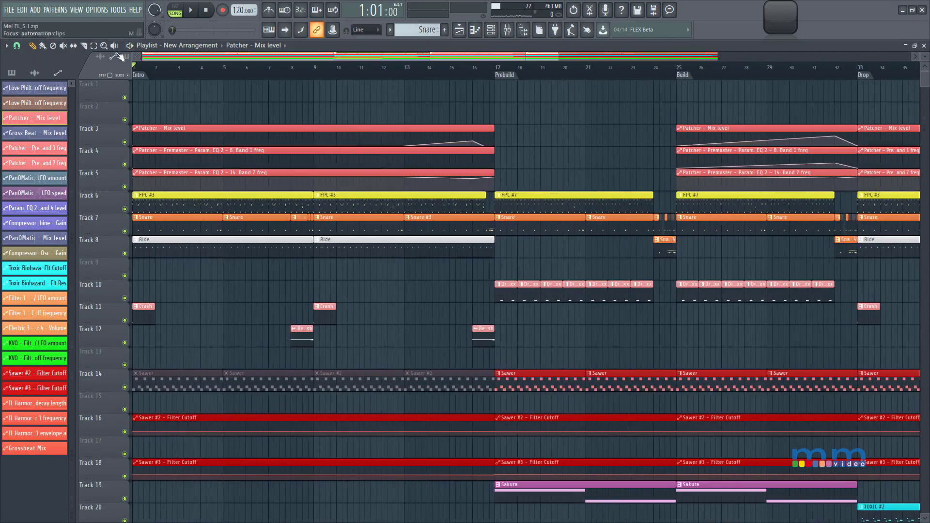
pyautogui.press('y')
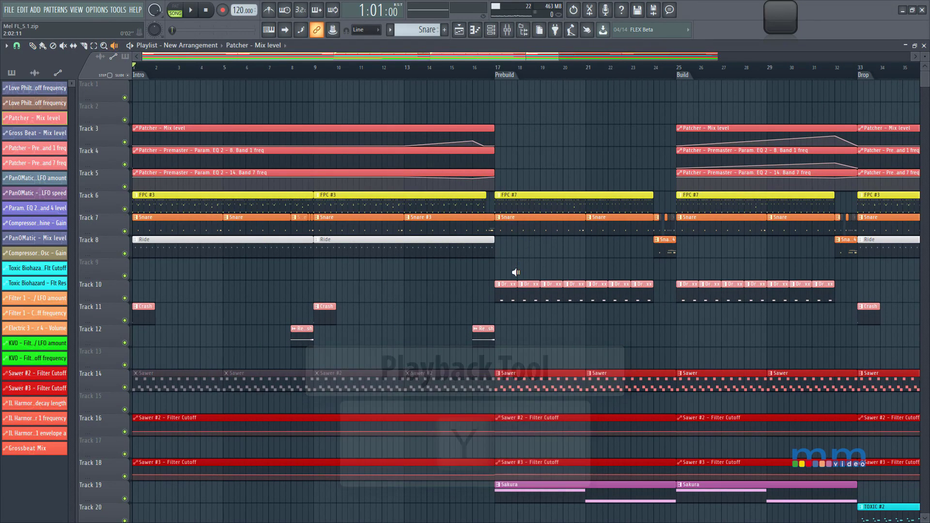
pyautogui.scroll(-5, 513, 272)
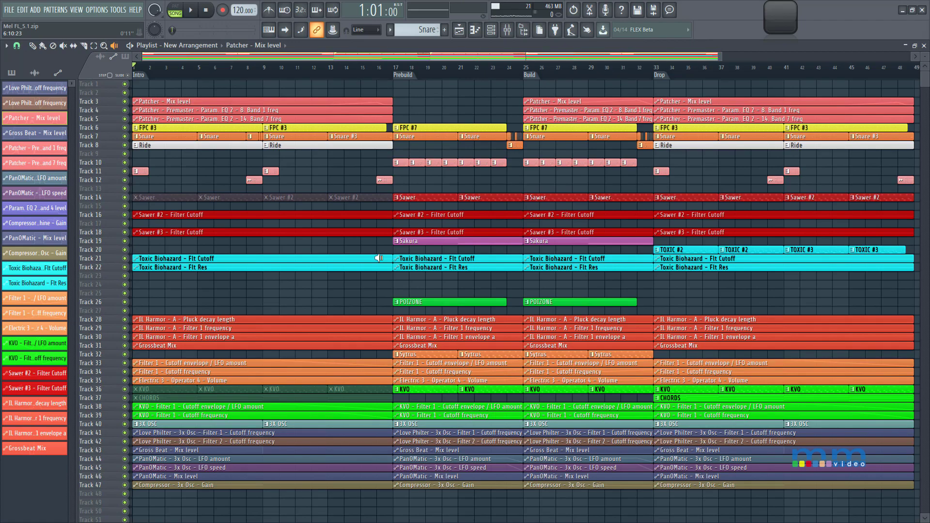
pyautogui.click(388, 180)
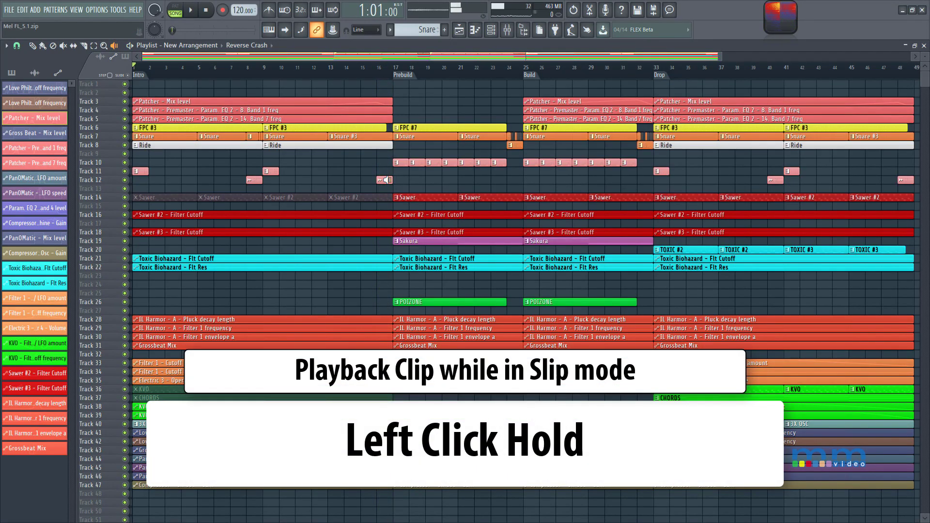
pyautogui.click(279, 136)
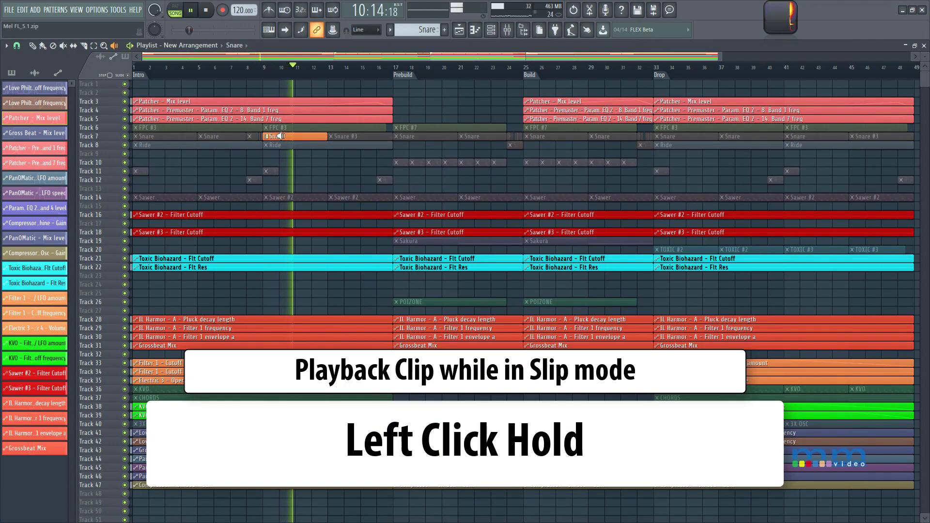
pyautogui.click(281, 128)
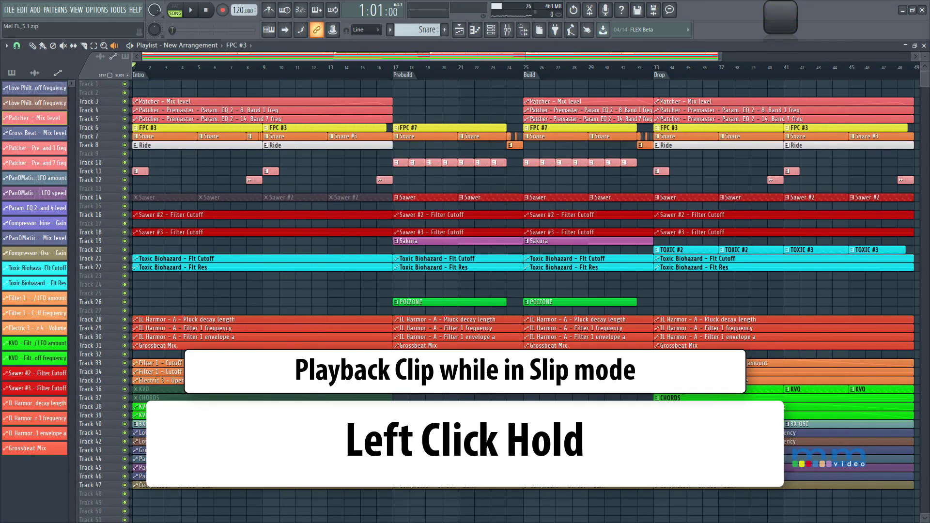
# Audition the KVO, CHORDS and Ride clips at the start of the Drop, and switch back to the Draw tool
pyautogui.click(682, 390)
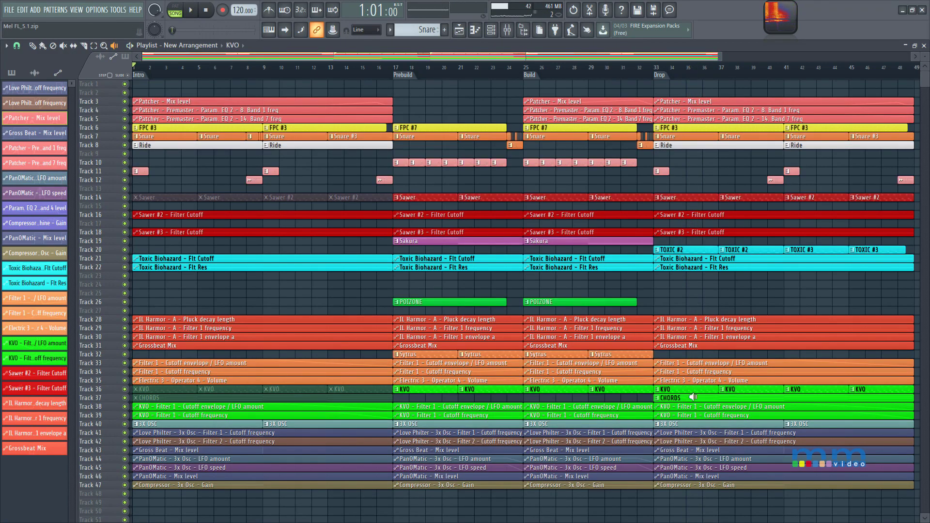
pyautogui.click(697, 399)
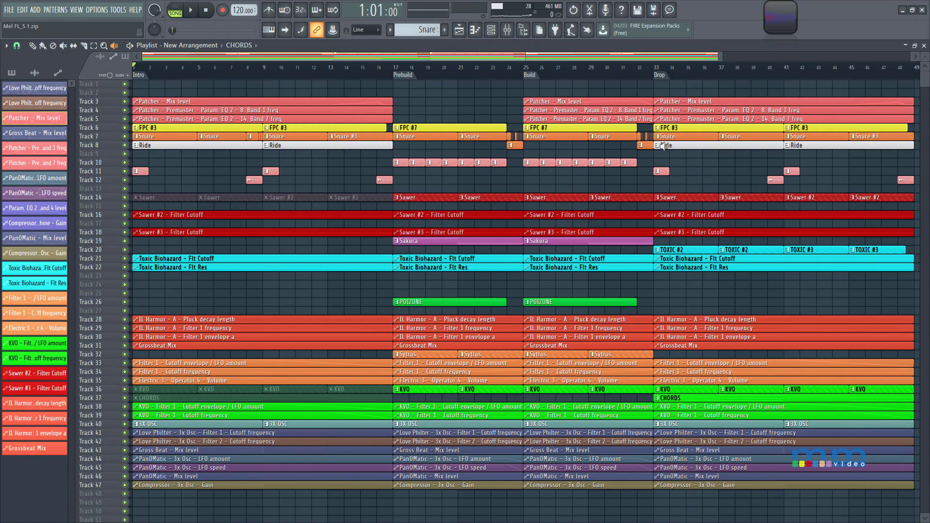
pyautogui.click(667, 145)
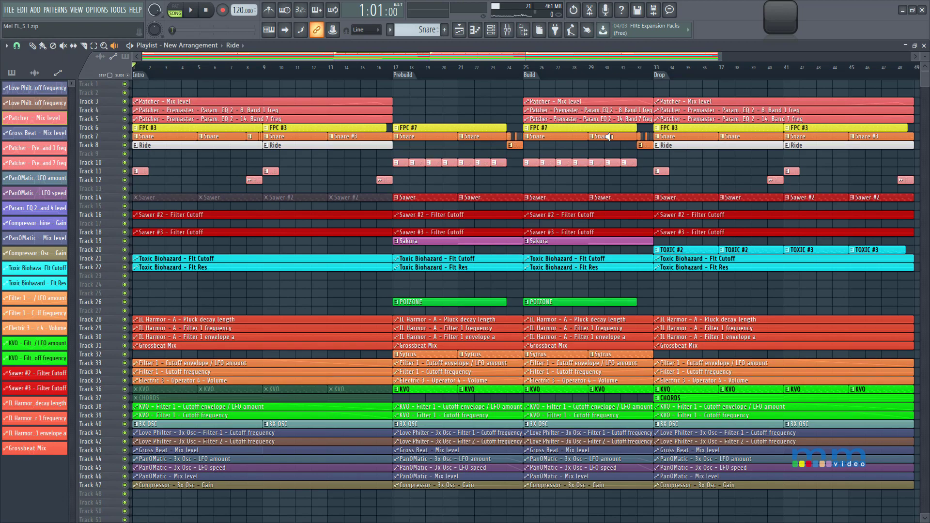
pyautogui.press('p')
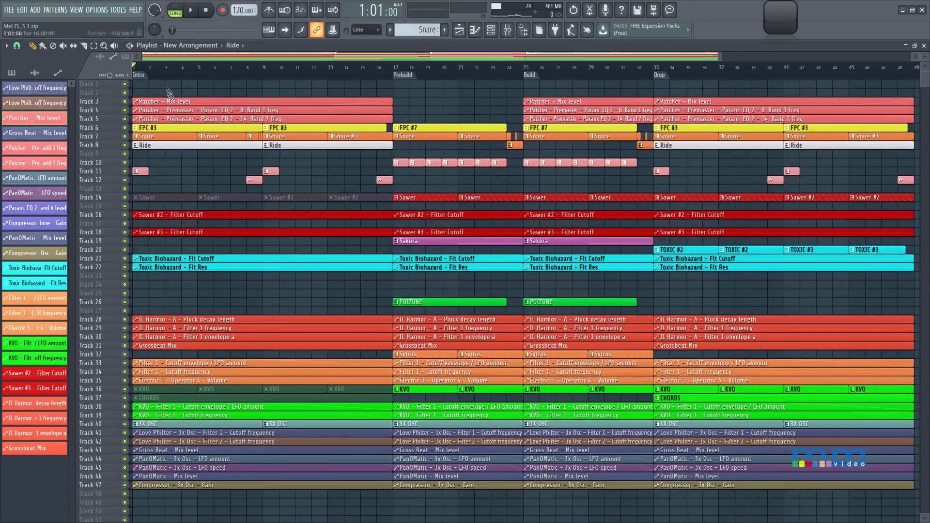
# Move the Intro marker's content right three times, past the Prebuild, Build and Drop sections
pyautogui.click(141, 78)
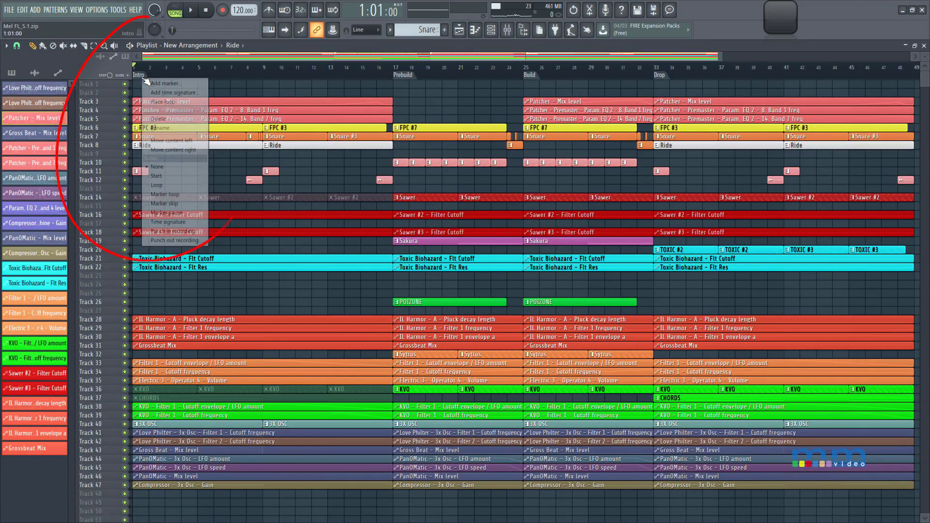
pyautogui.rightClick(139, 77)
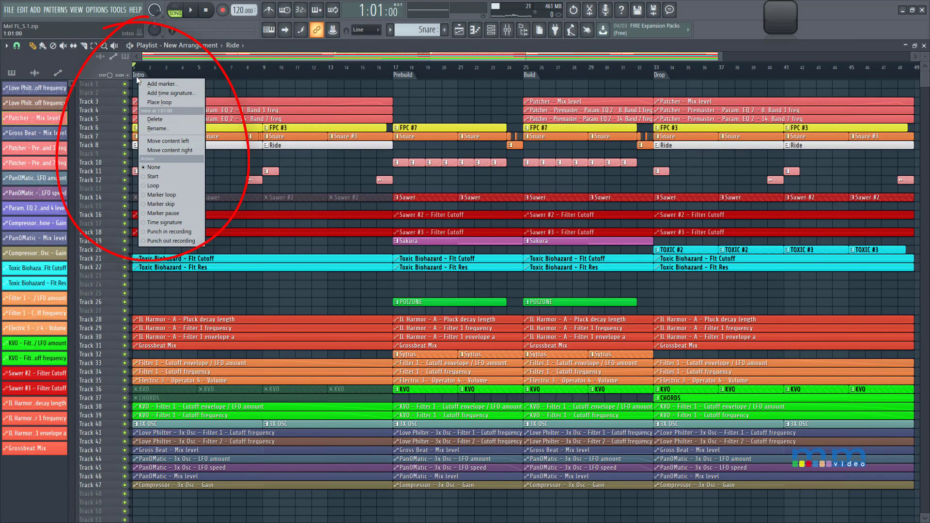
pyautogui.click(158, 148)
pyautogui.click(280, 77)
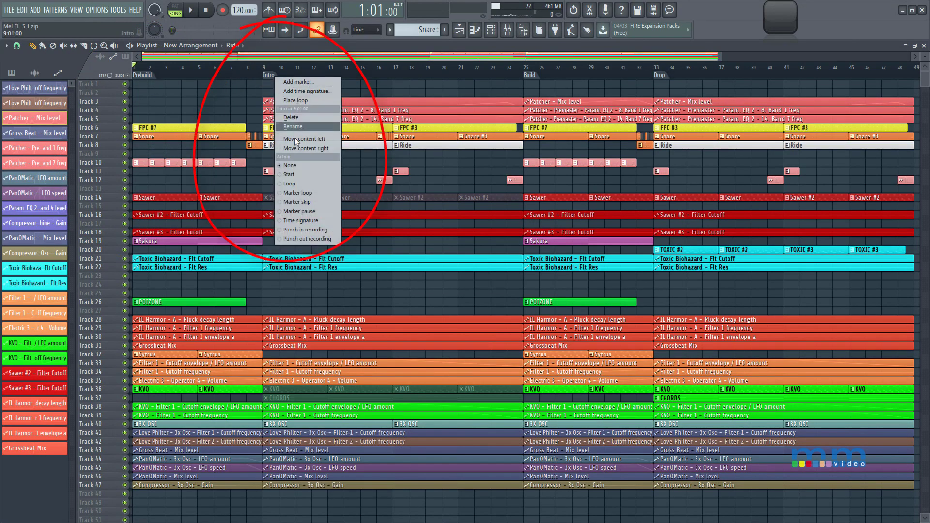
pyautogui.click(298, 147)
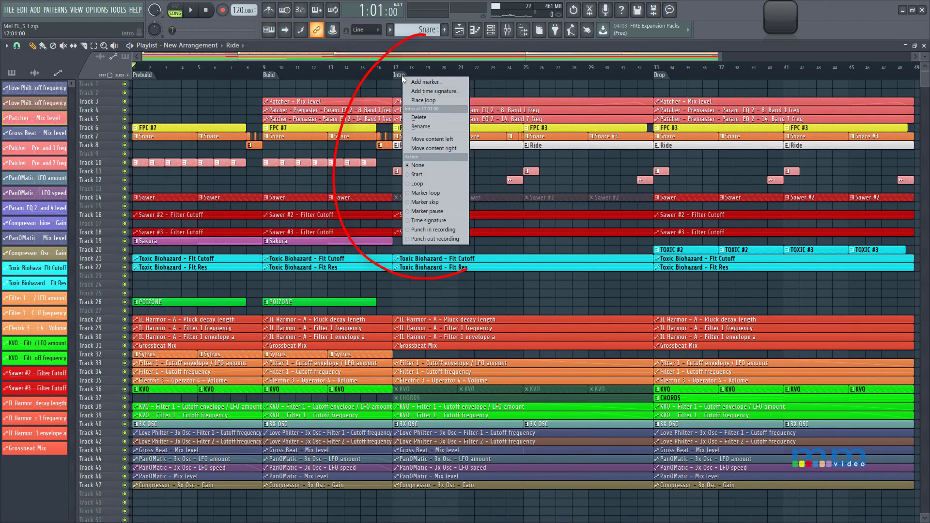
pyautogui.click(439, 147)
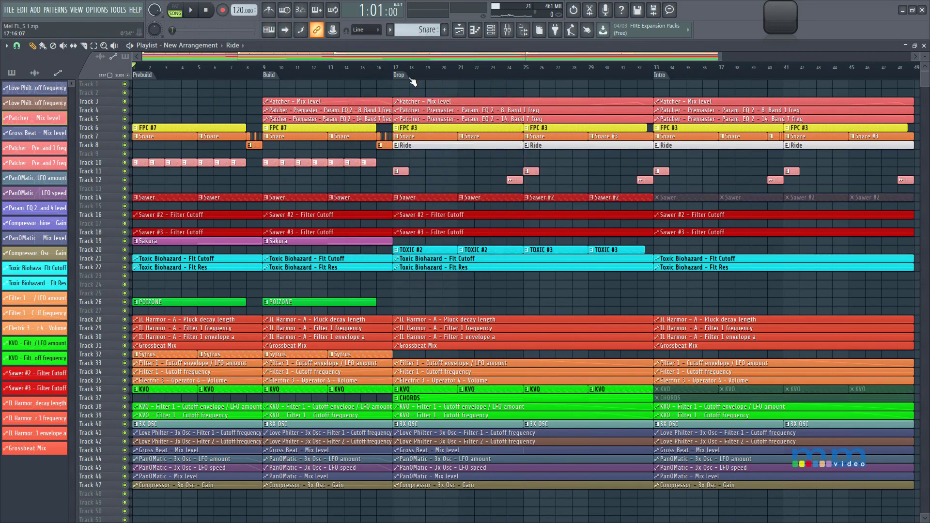
# Play the transition from the Drop into the Intro starting at bar 29, and stop playback
pyautogui.click(660, 72)
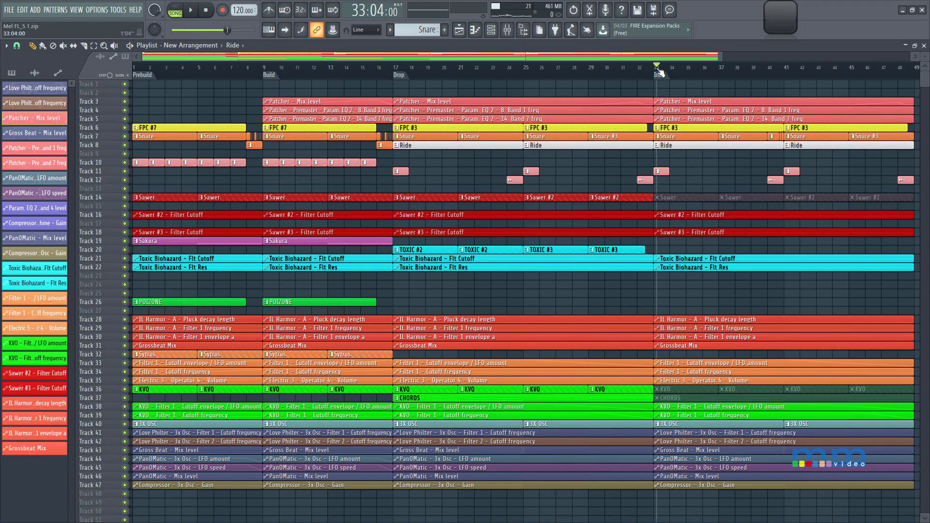
pyautogui.click(593, 70)
pyautogui.press('space')
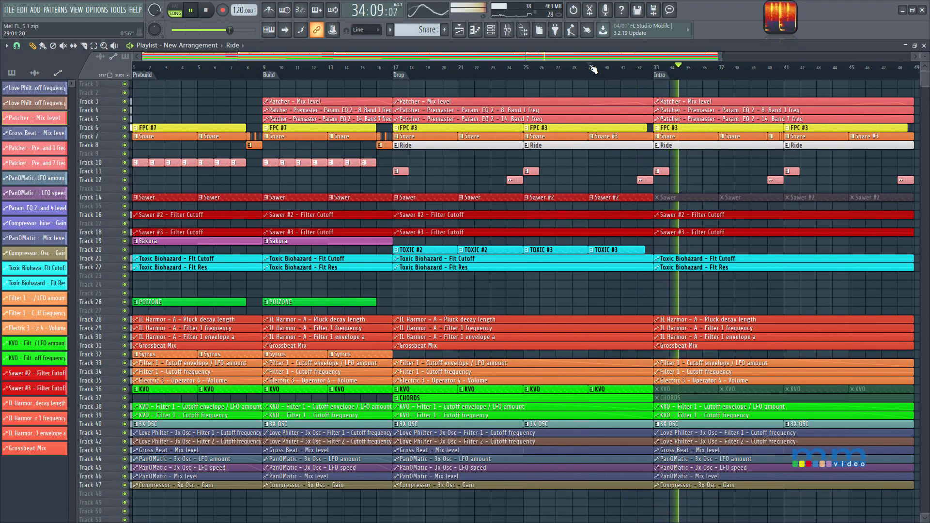
pyautogui.press('space')
pyautogui.click(588, 64)
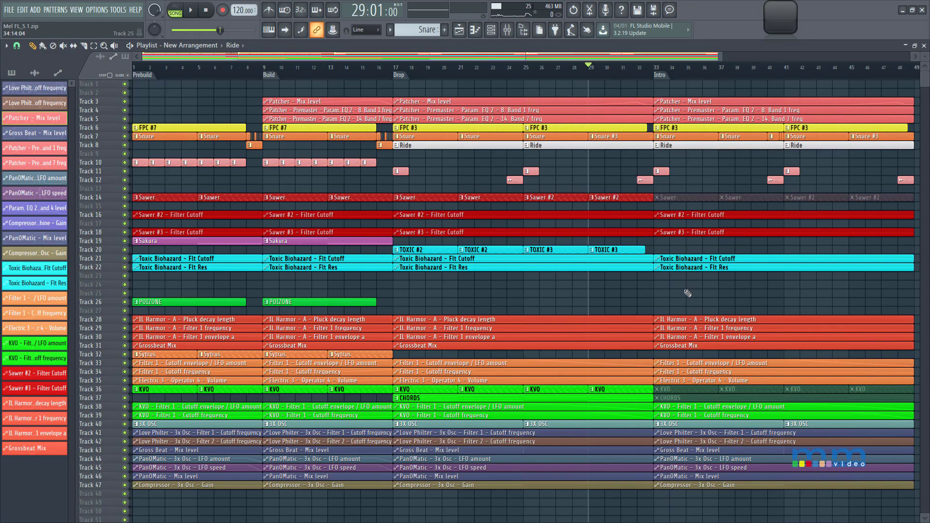
# Unmute the four KVO clips on Track 36 in the Intro with the Mute tool, and play from bar 29
pyautogui.scroll(-1, 685, 290)
pyautogui.scroll(1, 685, 291)
pyautogui.press('t')
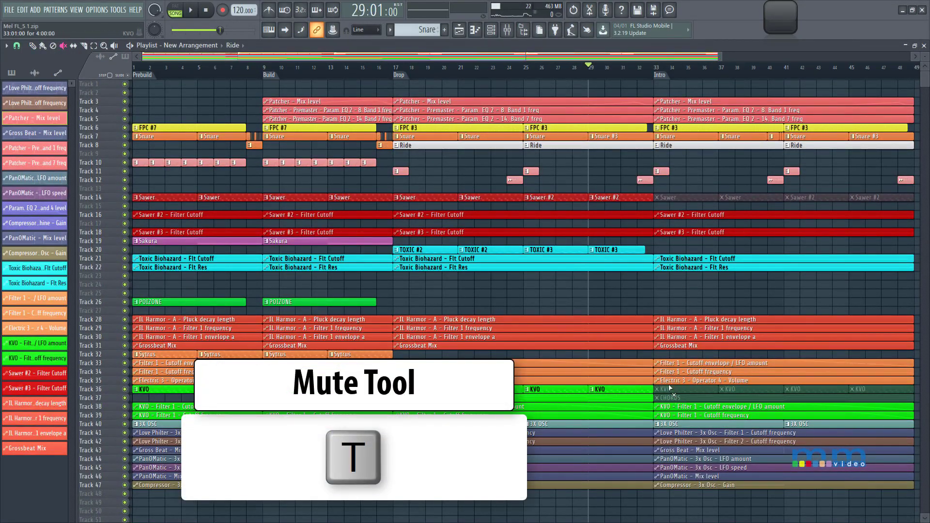
pyautogui.click(670, 389)
pyautogui.moveTo(744, 389); pyautogui.dragTo(857, 390)
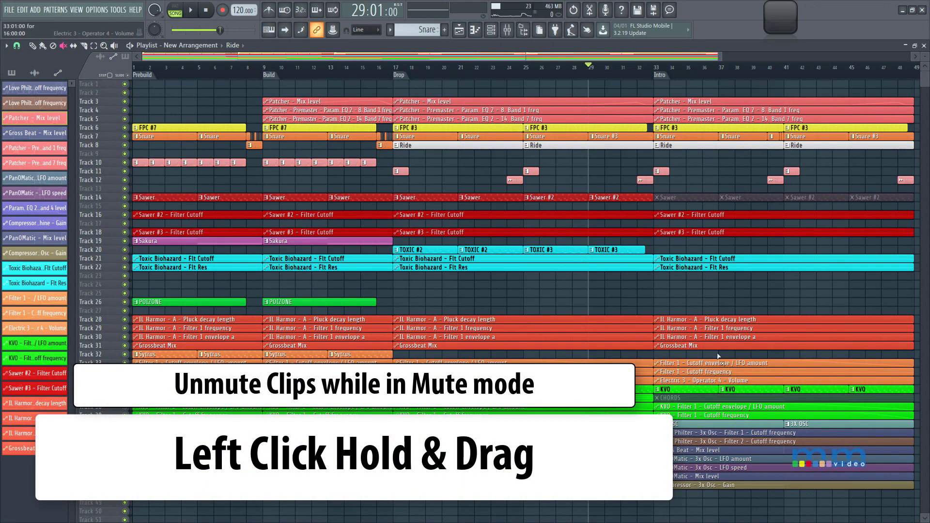
pyautogui.press('space')
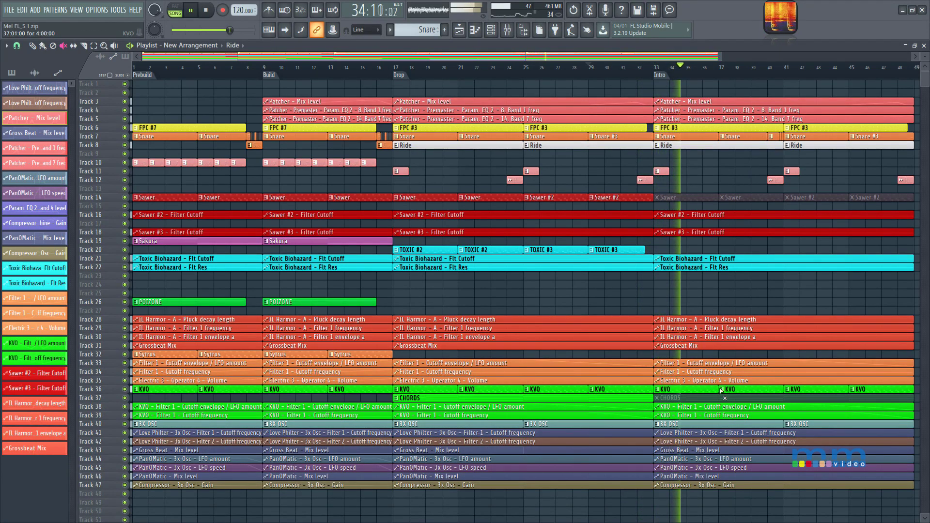
pyautogui.press('space')
# Try lowering the Intro's KVO cutoff envelope automation on Track 38 to 66% at 33:01:00 and 57% at 40:14:00, and undo both changes
pyautogui.moveTo(551, 442); pyautogui.dragTo(914, 371)
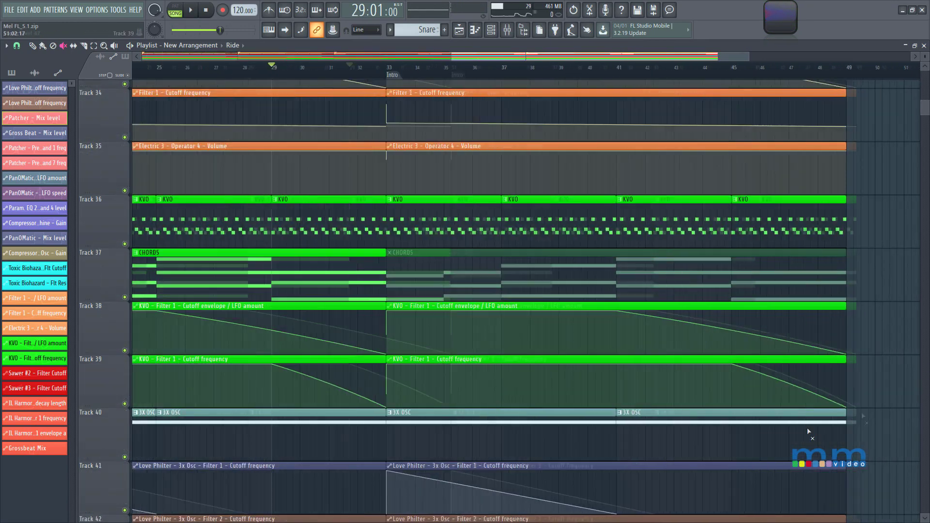
pyautogui.press('p')
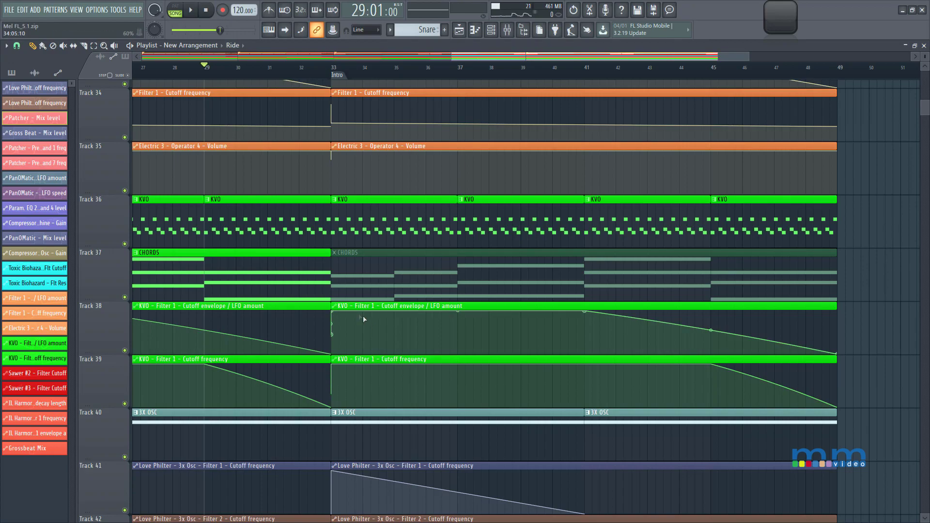
pyautogui.moveTo(334, 315); pyautogui.dragTo(332, 322)
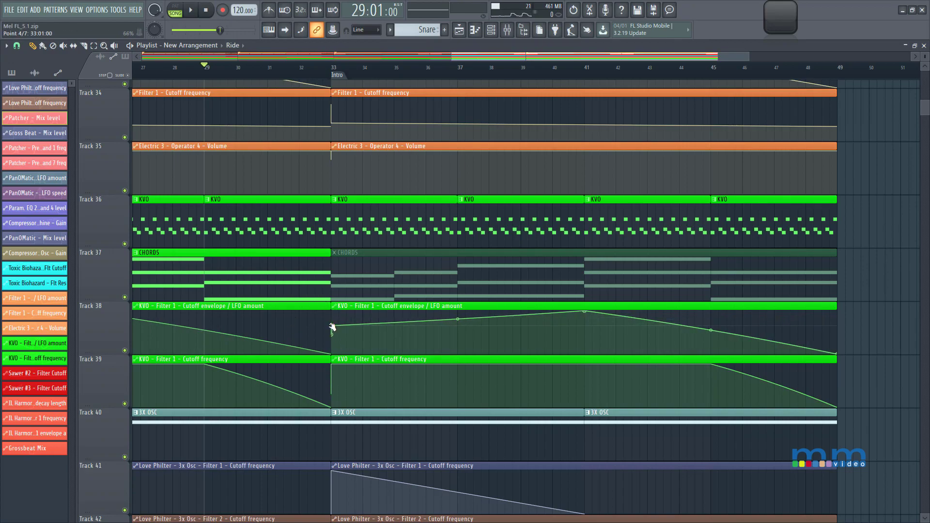
pyautogui.moveTo(585, 312); pyautogui.dragTo(581, 331)
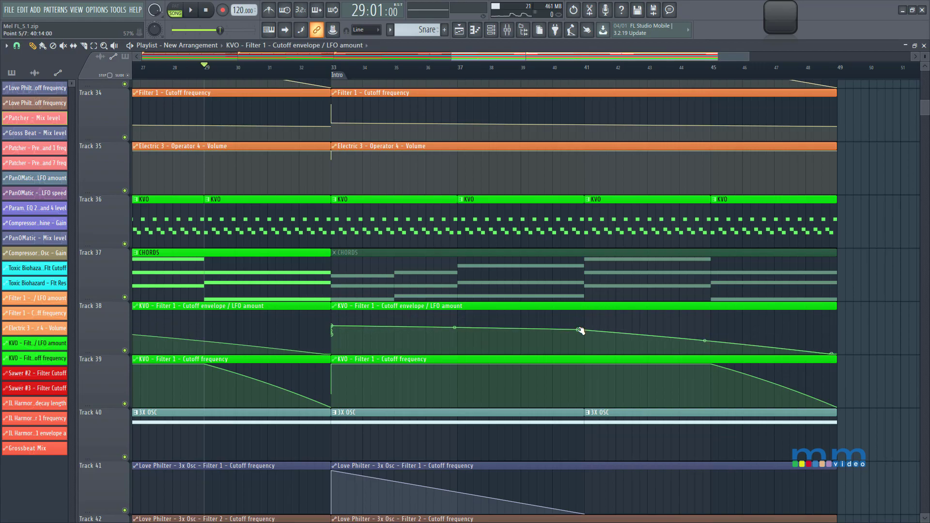
pyautogui.hotkey('ctrl', 'z')
pyautogui.hotkey('ctrl', 'z')
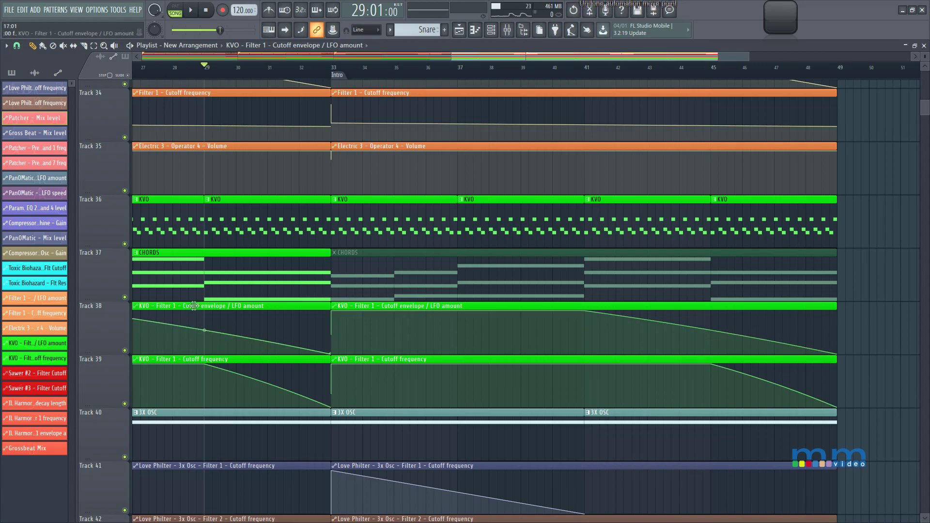
# Make the Intro's KVO cutoff envelope / LFO amount automation clip on Track 38 unique
pyautogui.keyDown('ctrl'); pyautogui.rightClick(370, 326); pyautogui.keyUp('ctrl')
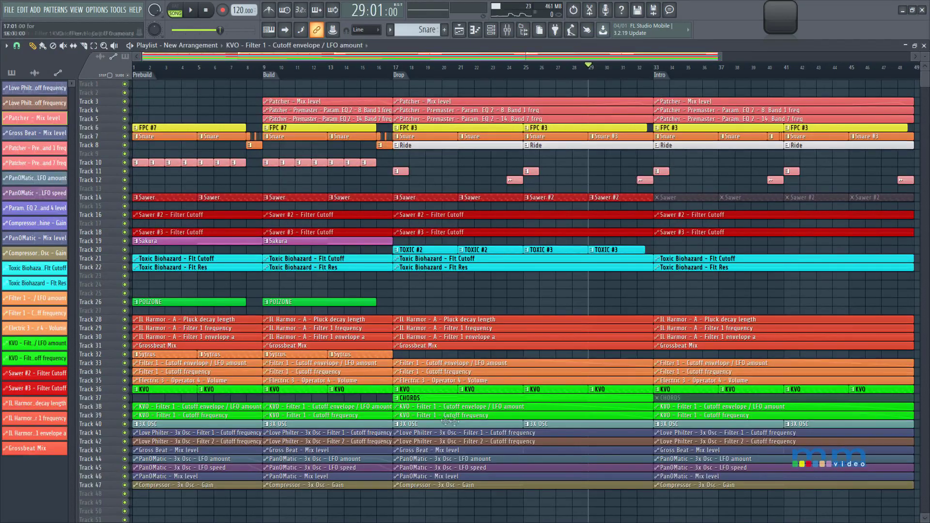
pyautogui.moveTo(399, 416); pyautogui.dragTo(919, 386)
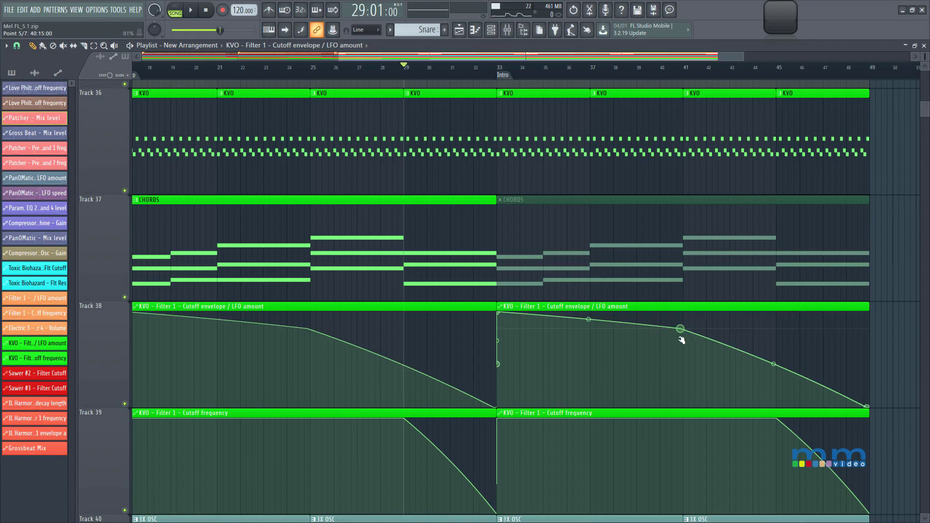
pyautogui.click(499, 308)
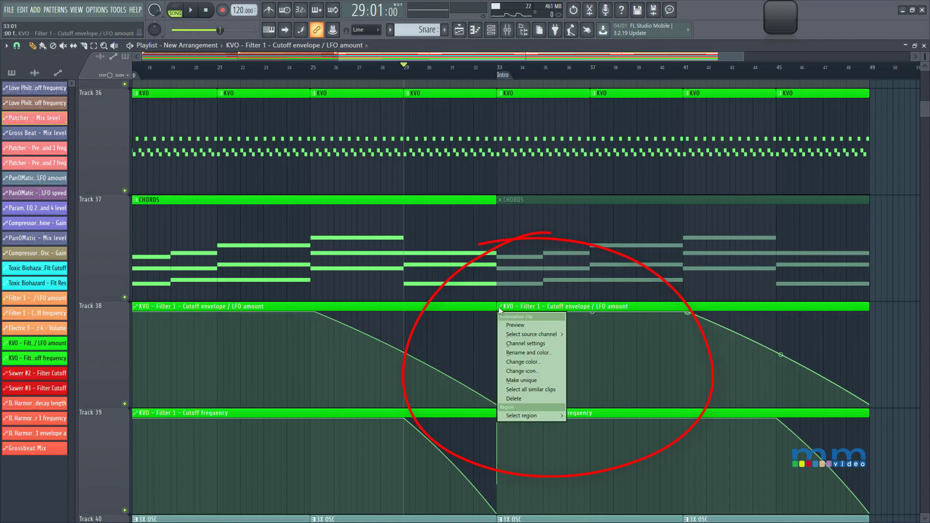
pyautogui.click(521, 381)
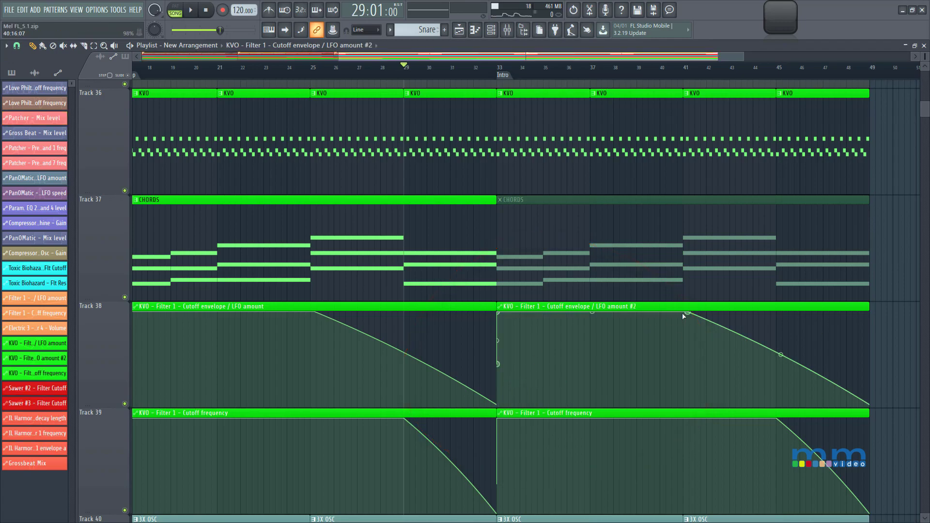
# Progressively lower the unique Track 38 clip's points at bars 33 and 41, bringing 41:01:00 to 23%, while playing from bar 29
pyautogui.moveTo(682, 313); pyautogui.dragTo(681, 344)
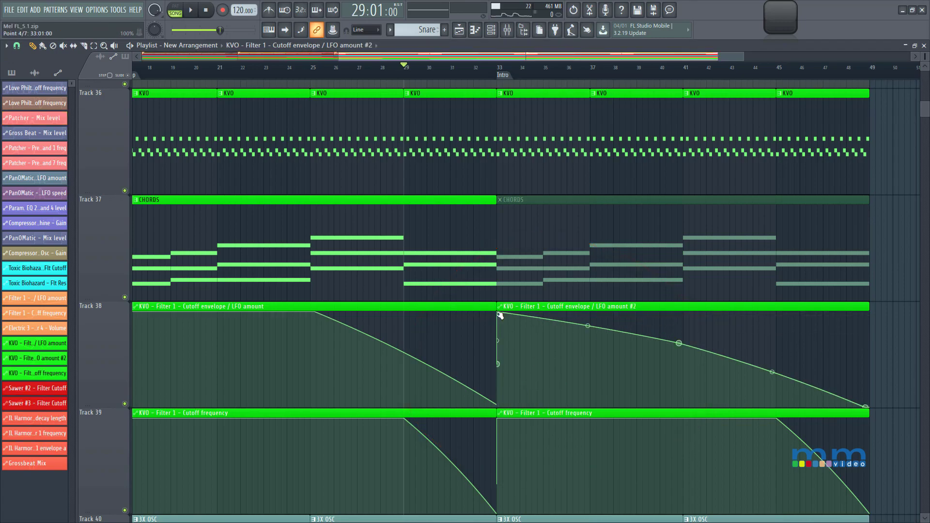
pyautogui.moveTo(499, 314); pyautogui.dragTo(498, 347)
pyautogui.moveTo(681, 345); pyautogui.dragTo(681, 357)
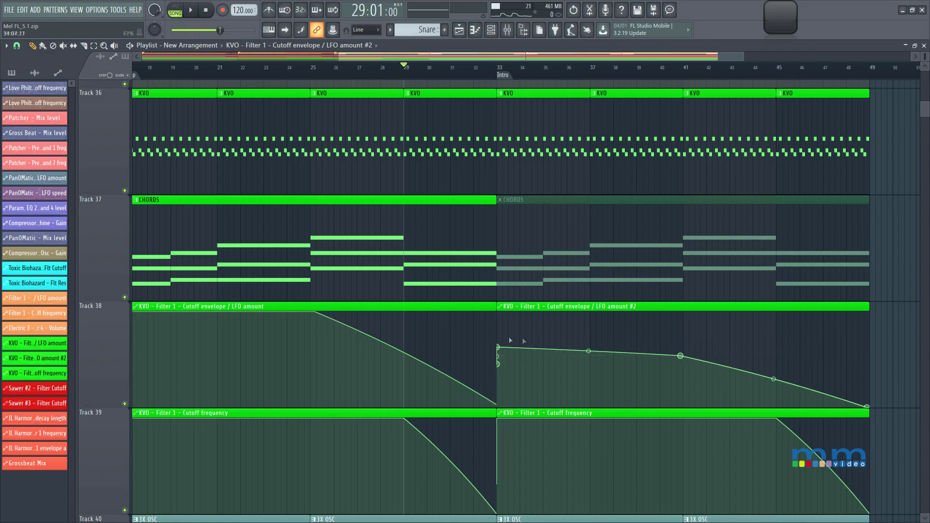
pyautogui.moveTo(501, 348); pyautogui.dragTo(498, 360)
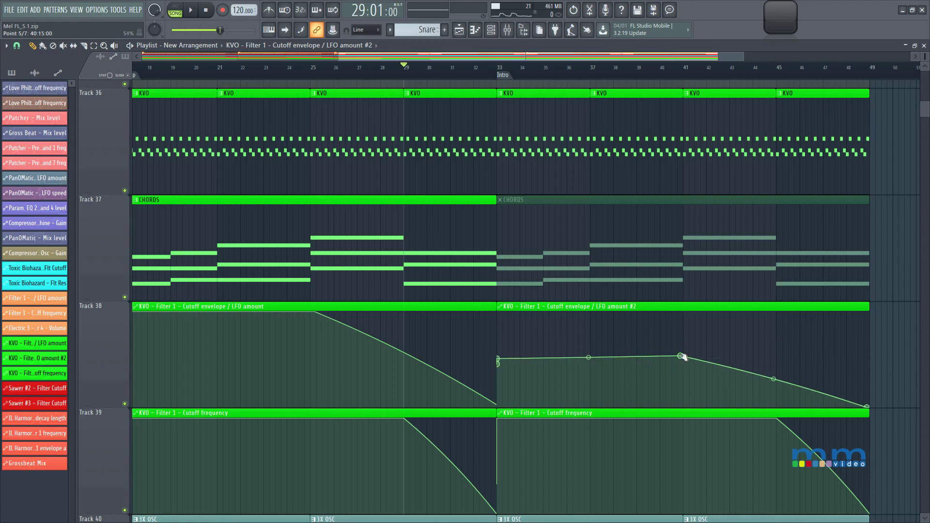
pyautogui.press('space')
pyautogui.moveTo(681, 356); pyautogui.dragTo(685, 380)
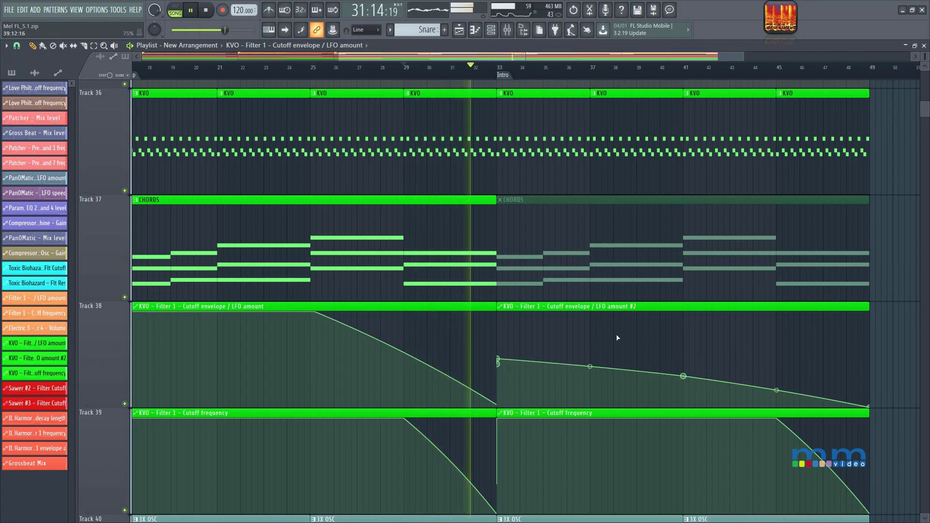
pyautogui.moveTo(498, 365)
pyautogui.mouseDown()
pyautogui.moveTo(497, 385)
pyautogui.moveTo(501, 368)
pyautogui.moveTo(501, 377)
pyautogui.mouseUp()
pyautogui.moveTo(684, 376); pyautogui.dragTo(684, 386)
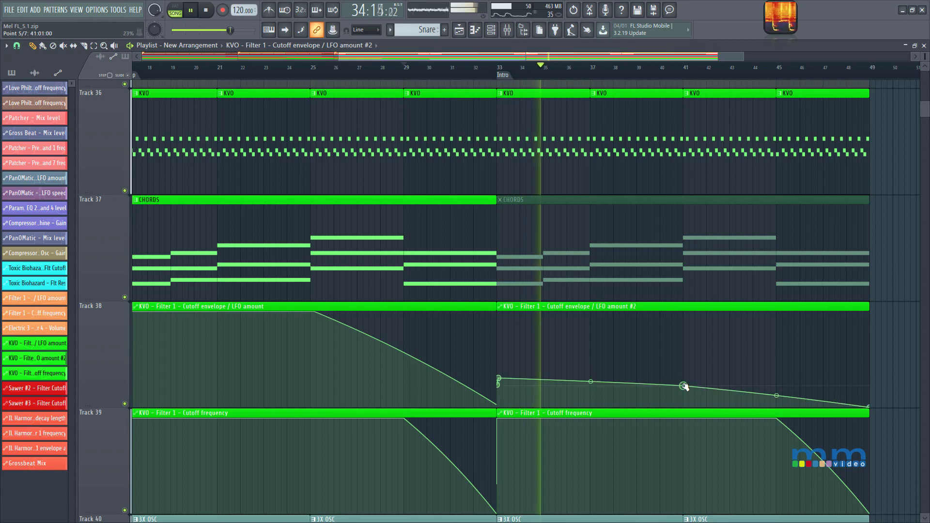
# Replay the transition from just before bar 33, pull the Track 38 curve's first point back to the clip start, and stop playback
pyautogui.press('space')
pyautogui.click(495, 68)
pyautogui.press('space')
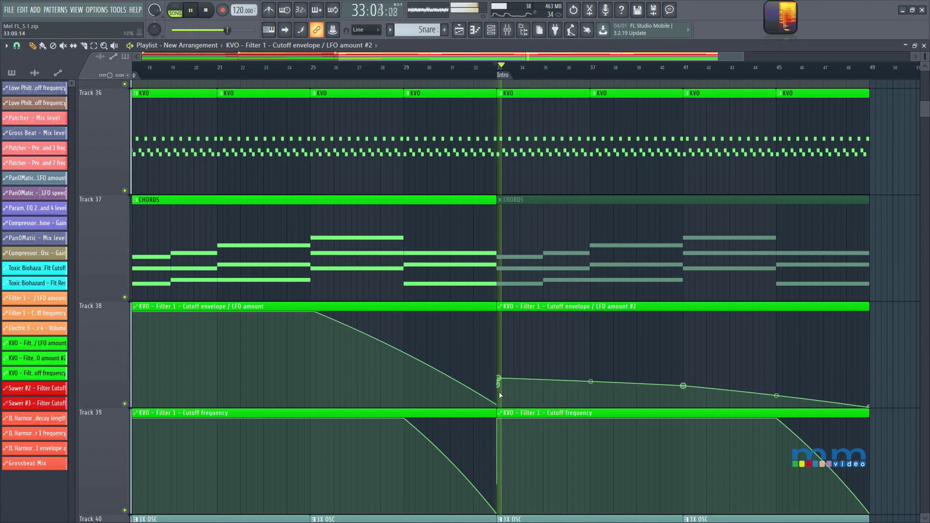
pyautogui.moveTo(498, 385); pyautogui.dragTo(494, 385)
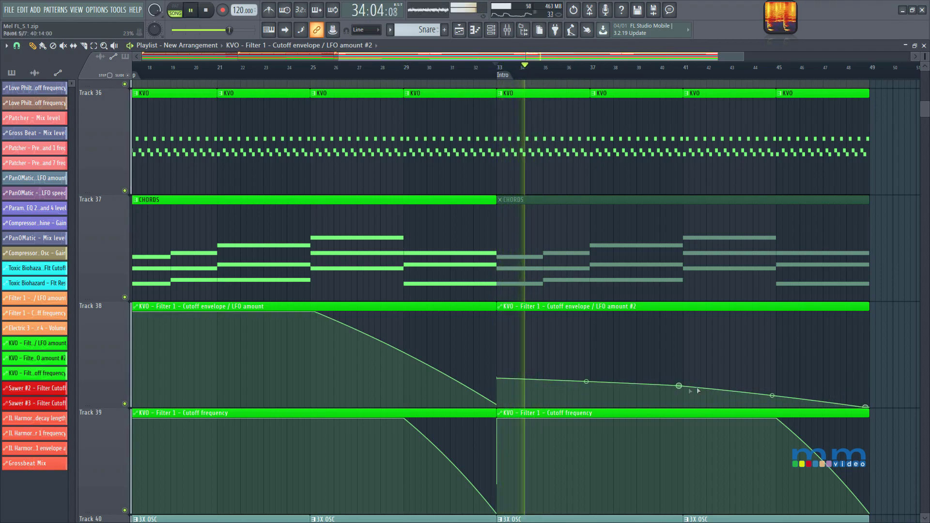
pyautogui.press('space')
# Flatten the Intro's Track 38 curve to nearly zero around bars 33 and 40, and play it from 32:16:00
pyautogui.moveTo(678, 386); pyautogui.dragTo(681, 402)
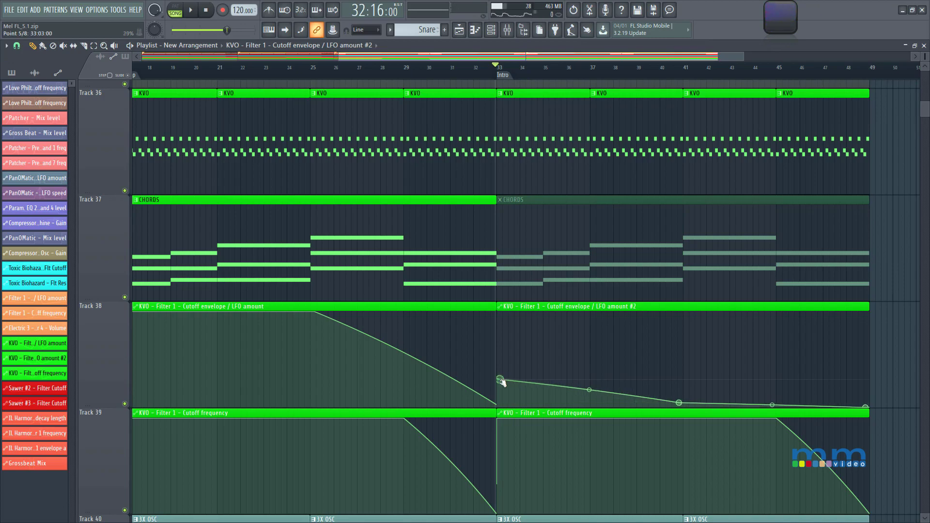
pyautogui.moveTo(500, 379); pyautogui.dragTo(500, 403)
pyautogui.press('space')
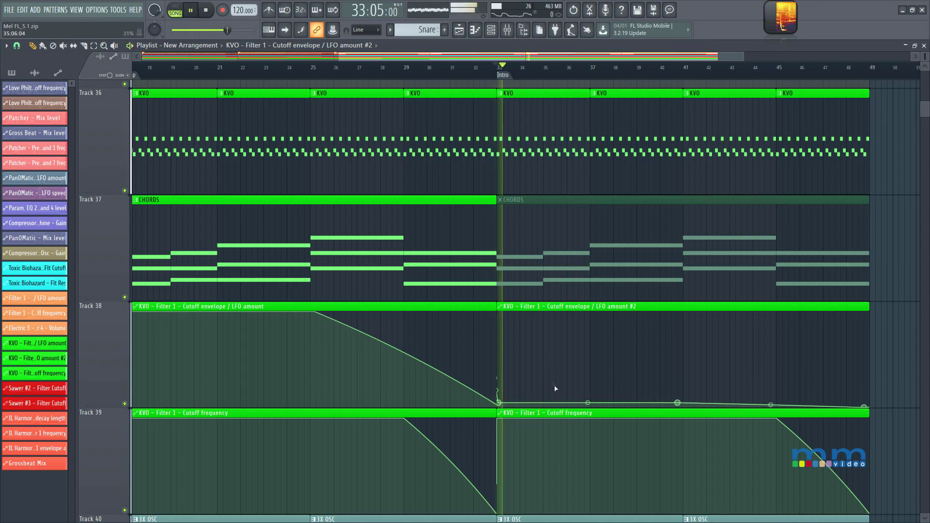
pyautogui.scroll(-1, 554, 382)
pyautogui.press('space')
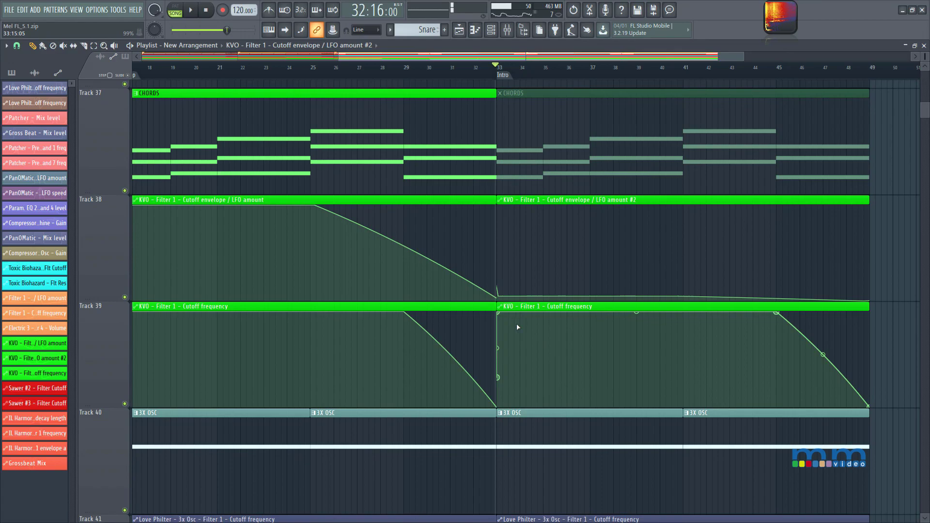
# Undo a trial lowering of the Intro's KVO cutoff frequency automation on Track 39, and make that clip unique
pyautogui.moveTo(501, 317); pyautogui.dragTo(501, 363)
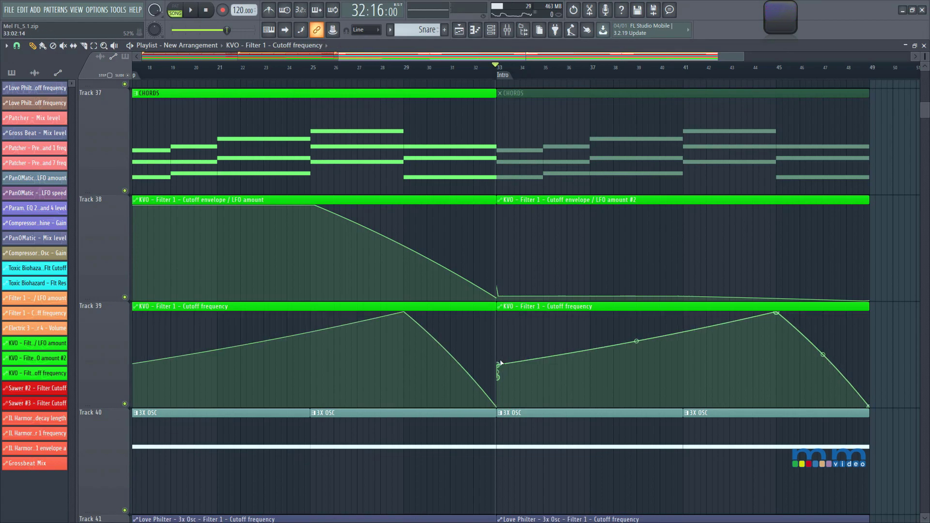
pyautogui.hotkey('ctrl', 'z')
pyautogui.rightClick(502, 309)
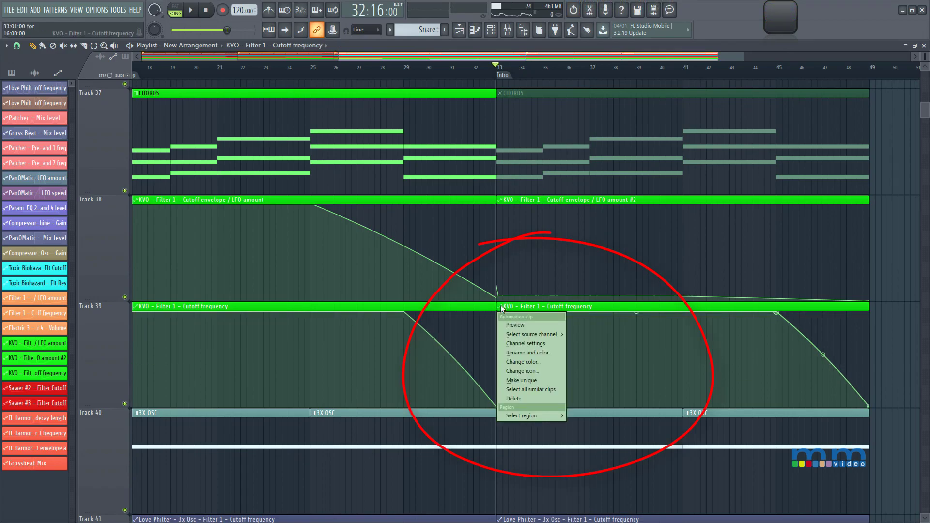
pyautogui.click(515, 380)
# Lower the unique Track 39 cutoff frequency curve to 40% at 33:01:00 and further down at 45:01:00, and start playback
pyautogui.moveTo(499, 314); pyautogui.dragTo(491, 370)
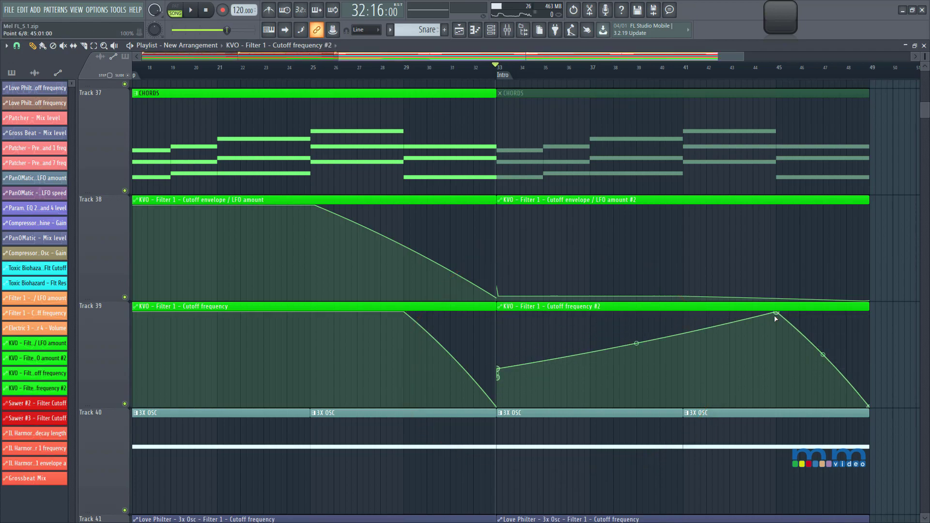
pyautogui.moveTo(777, 314); pyautogui.dragTo(775, 389)
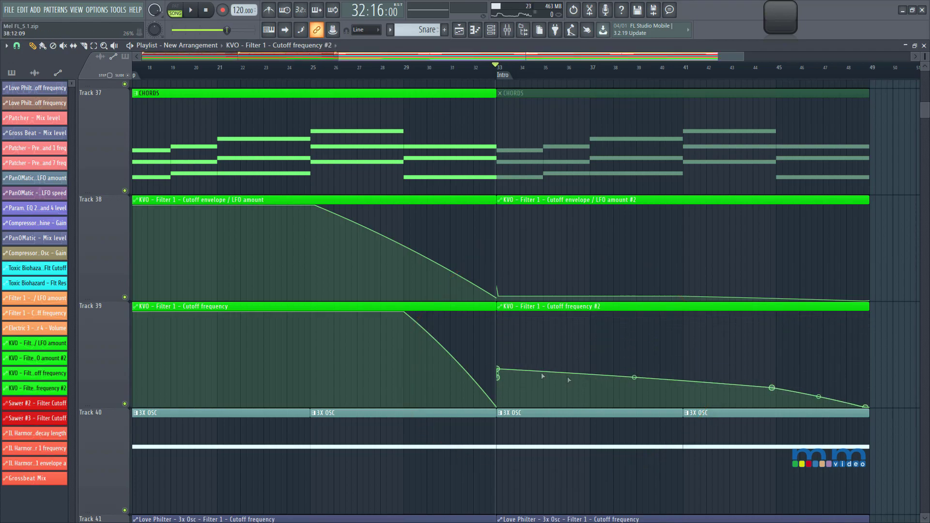
pyautogui.press('space')
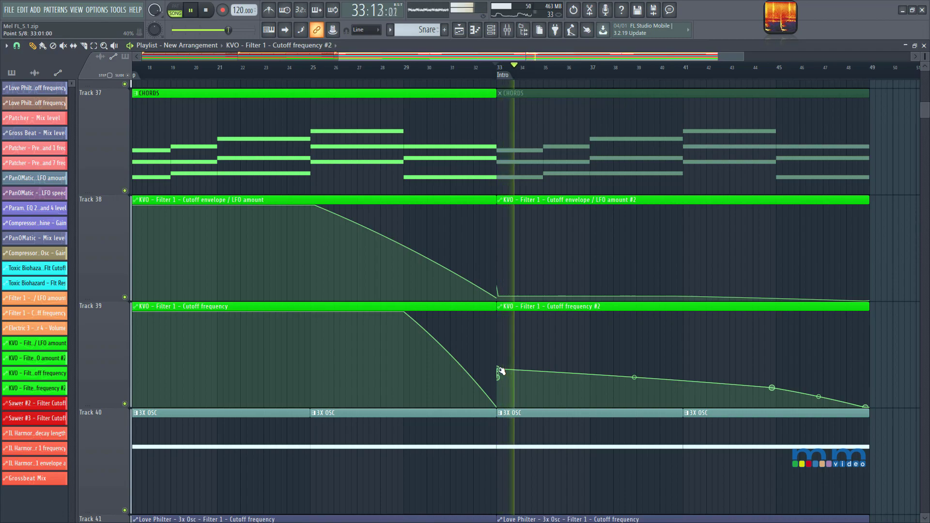
# Play the transition from the Drop into the Intro starting at bar 31, and stop playback
pyautogui.keyDown('ctrl'); pyautogui.rightClick(479, 352); pyautogui.keyUp('ctrl')
pyautogui.moveTo(467, 454); pyautogui.dragTo(928, 277)
pyautogui.press('space')
pyautogui.click(329, 72)
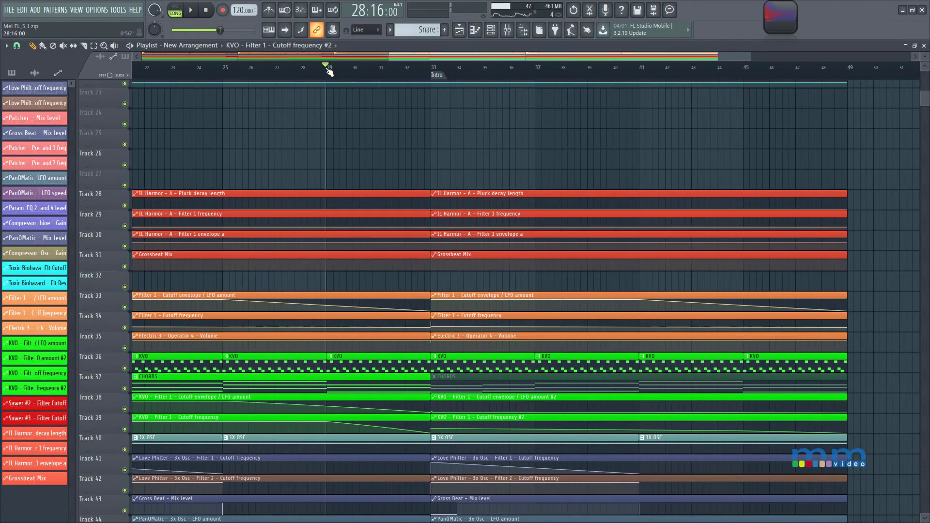
pyautogui.moveTo(329, 71); pyautogui.dragTo(385, 78)
pyautogui.press('space')
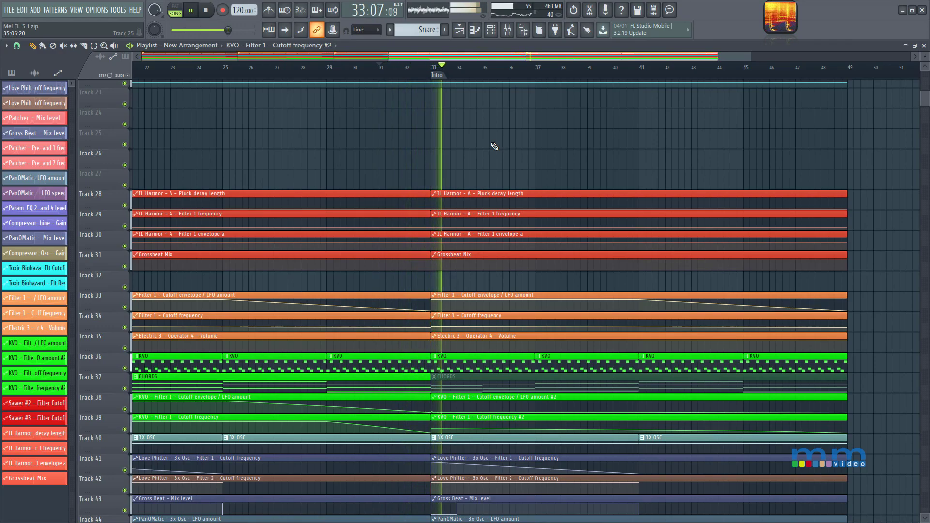
pyautogui.keyDown('ctrl'); pyautogui.rightClick(495, 146); pyautogui.keyUp('ctrl')
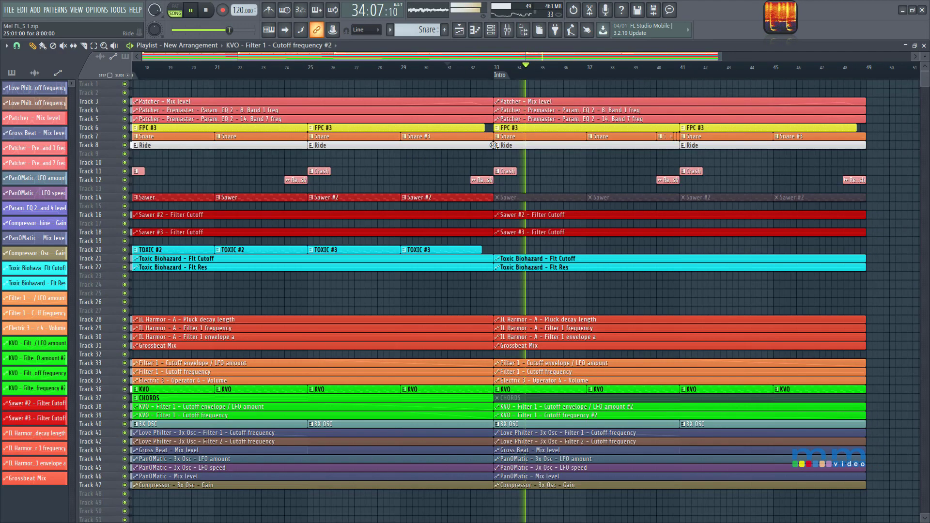
pyautogui.press('space')
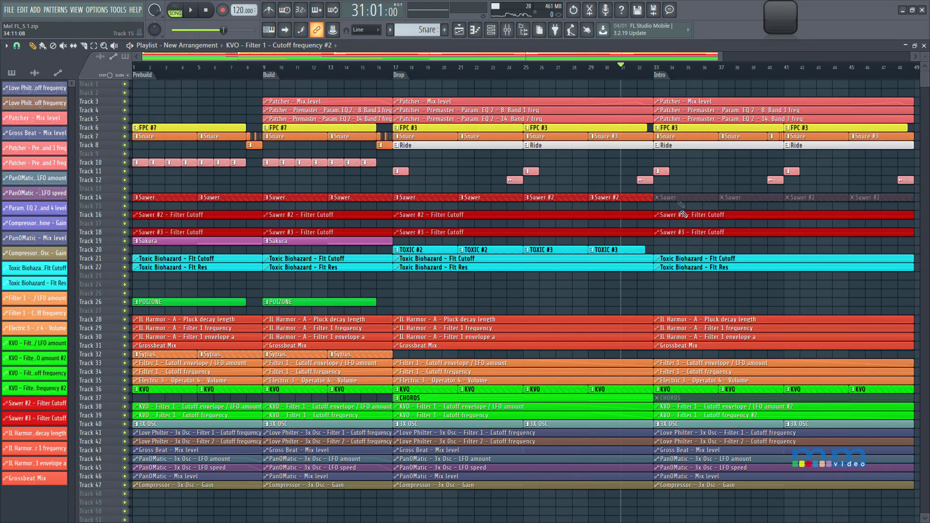
# Switch the playlist to the original arrangement named Arrangement and clear the clip selection
pyautogui.click(204, 50)
pyautogui.click(197, 65)
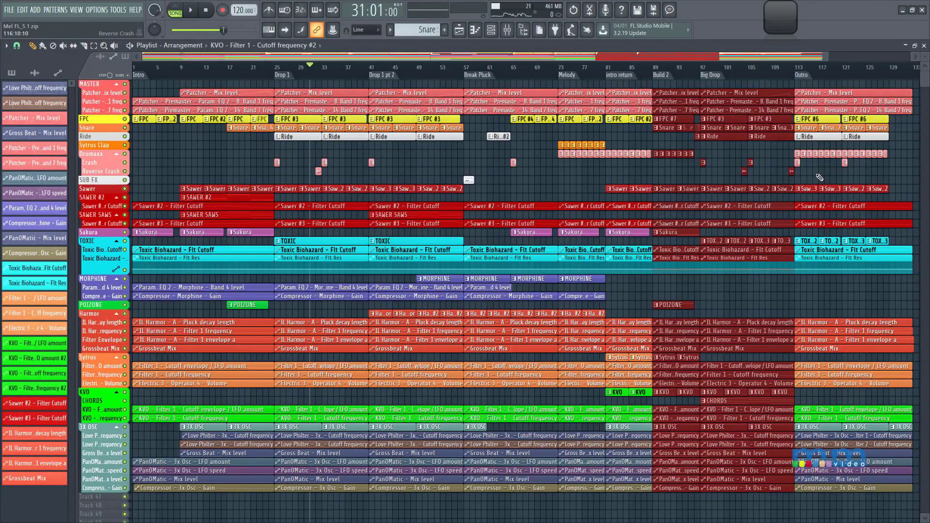
pyautogui.hotkey('ctrl', 'd')
# Play the transition from the Big Drop into the Outro starting at bar 111, and stop playback
pyautogui.moveTo(712, 250); pyautogui.dragTo(888, 82)
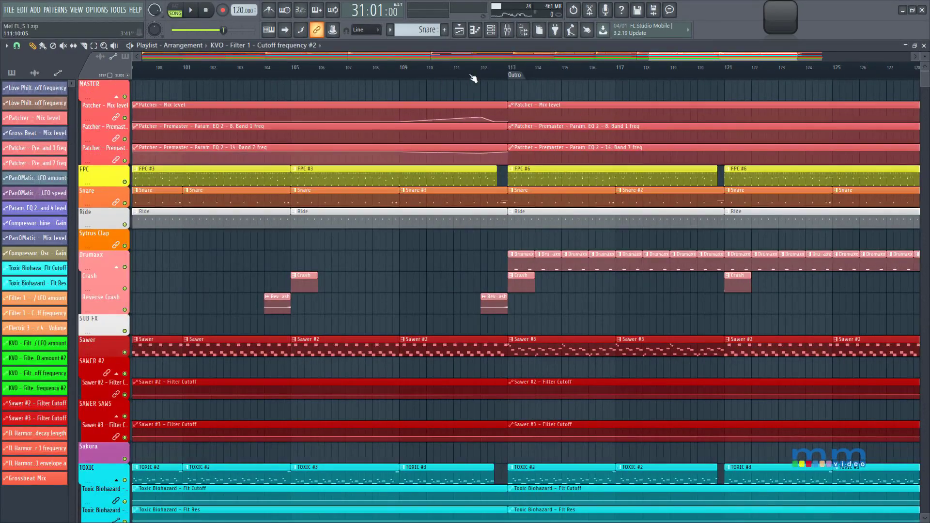
pyautogui.click(456, 70)
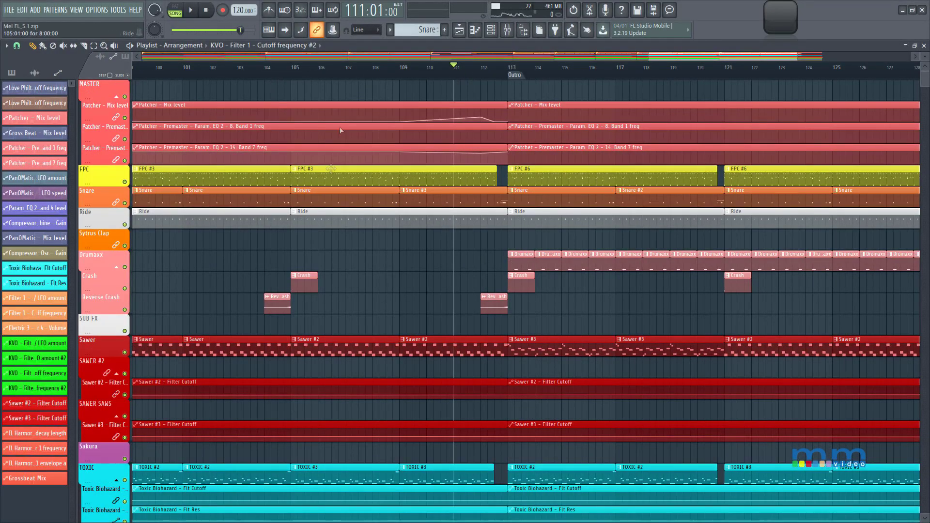
pyautogui.press('space')
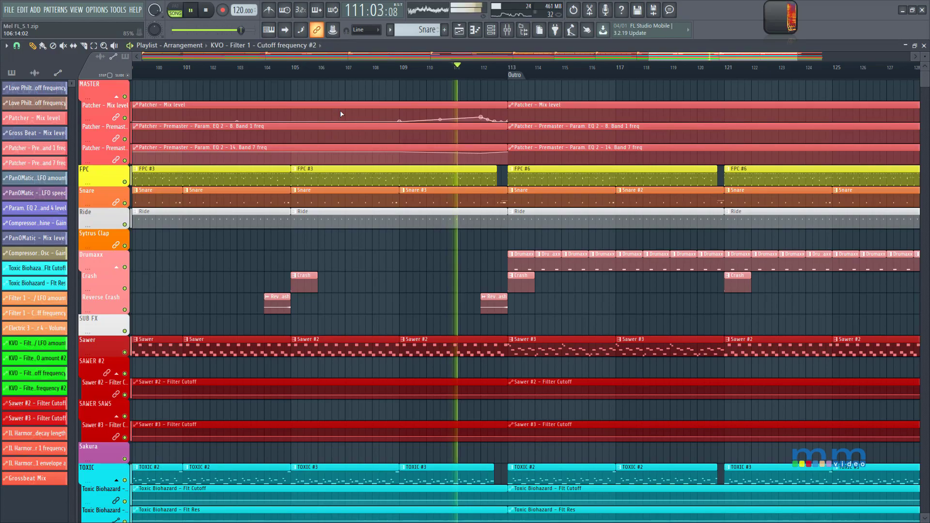
pyautogui.keyDown('ctrl'); pyautogui.rightClick(500, 260); pyautogui.keyUp('ctrl')
pyautogui.moveTo(728, 343); pyautogui.dragTo(905, 97)
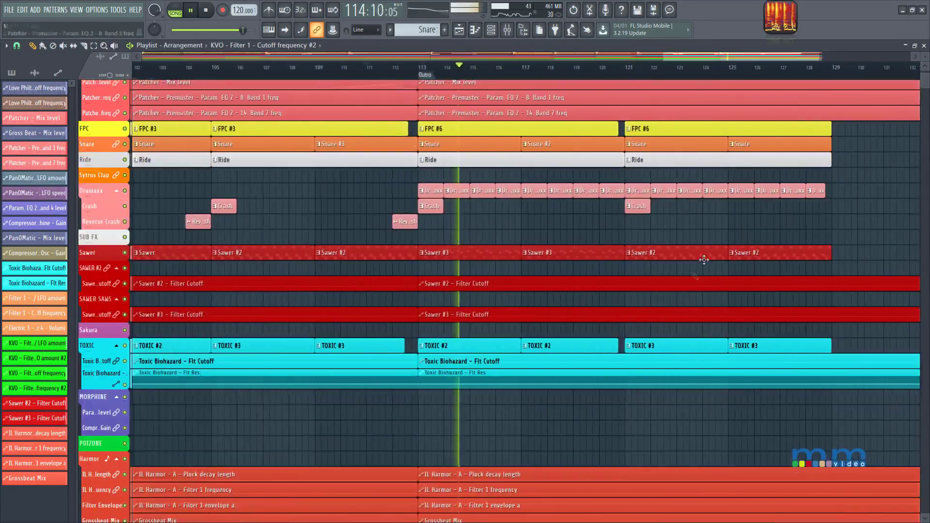
pyautogui.scroll(1, 681, 282)
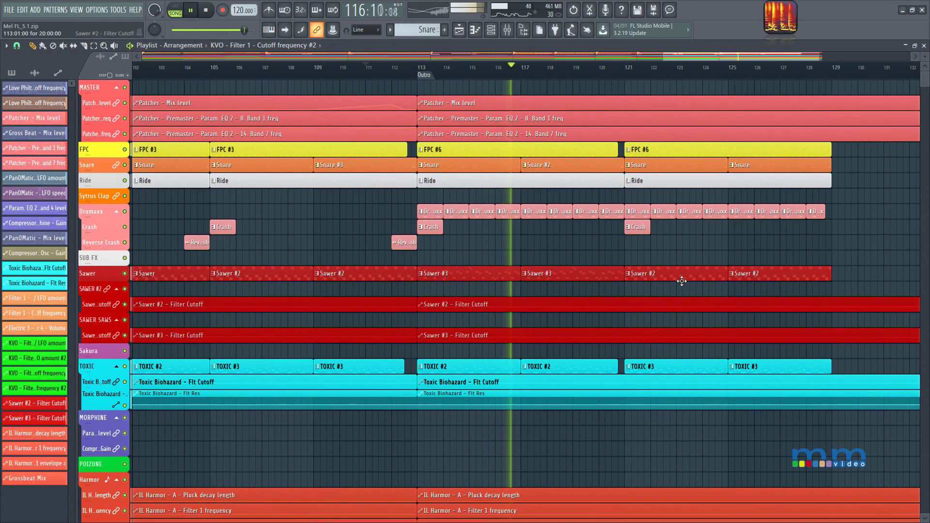
pyautogui.press('space')
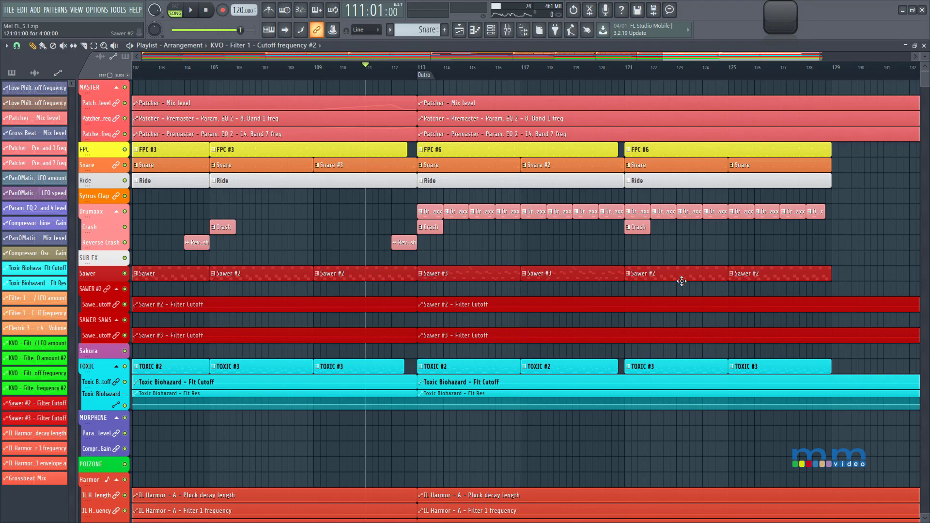
pyautogui.hotkey('shift', '4')
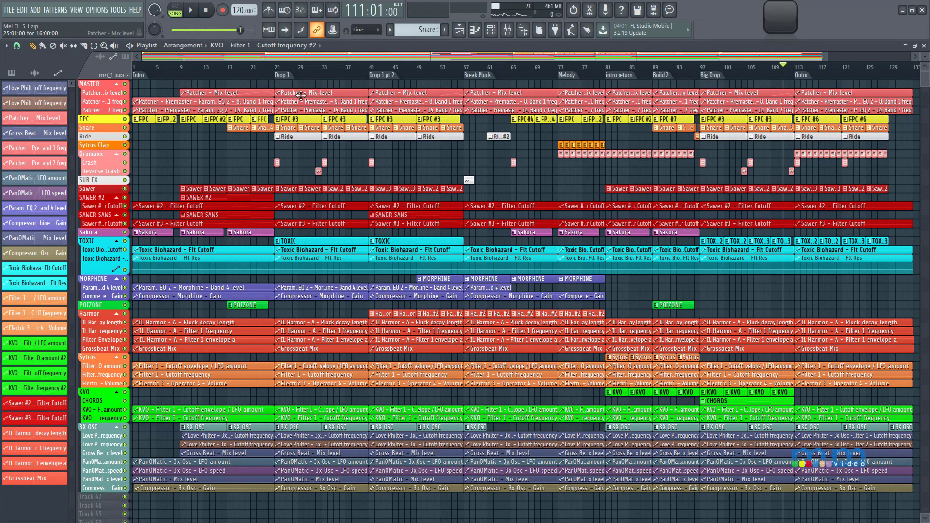
pyautogui.click(459, 30)
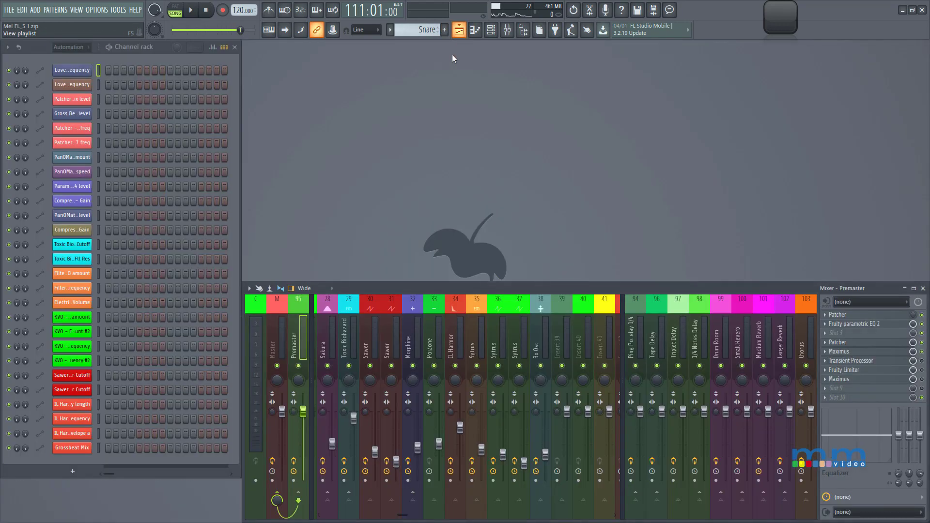
pyautogui.click(461, 32)
# Set the playback position to bar 1 and select the first FPC pattern clip in the Intro
pyautogui.moveTo(591, 219); pyautogui.dragTo(133, 81)
pyautogui.click(143, 70)
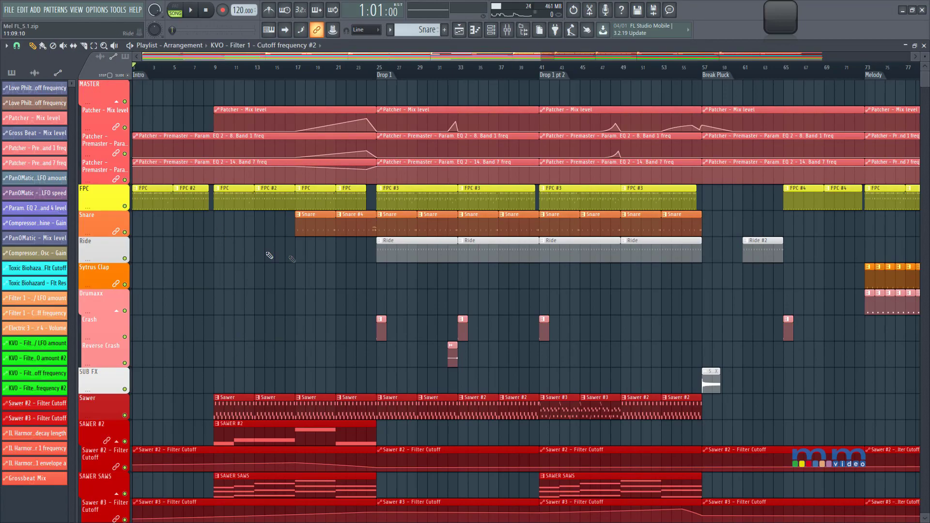
pyautogui.moveTo(134, 133); pyautogui.dragTo(349, 288)
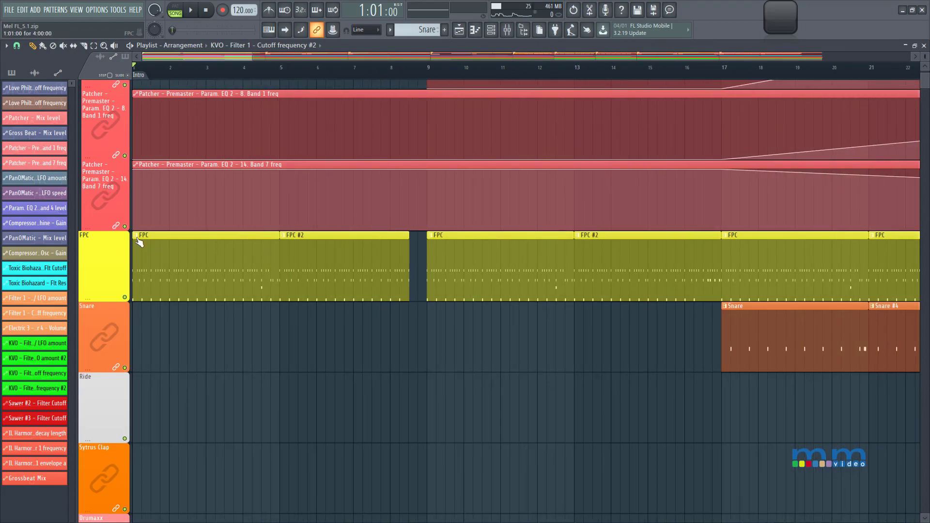
pyautogui.click(203, 259)
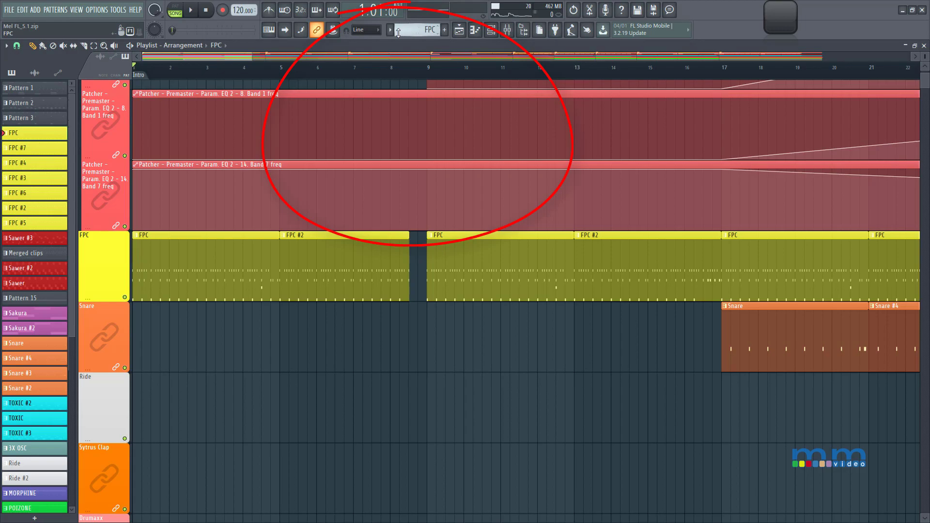
# Render and replace the FPC pattern as a 16-bit stereo WAV audio clip, and play the result from bar 1
pyautogui.click(414, 31)
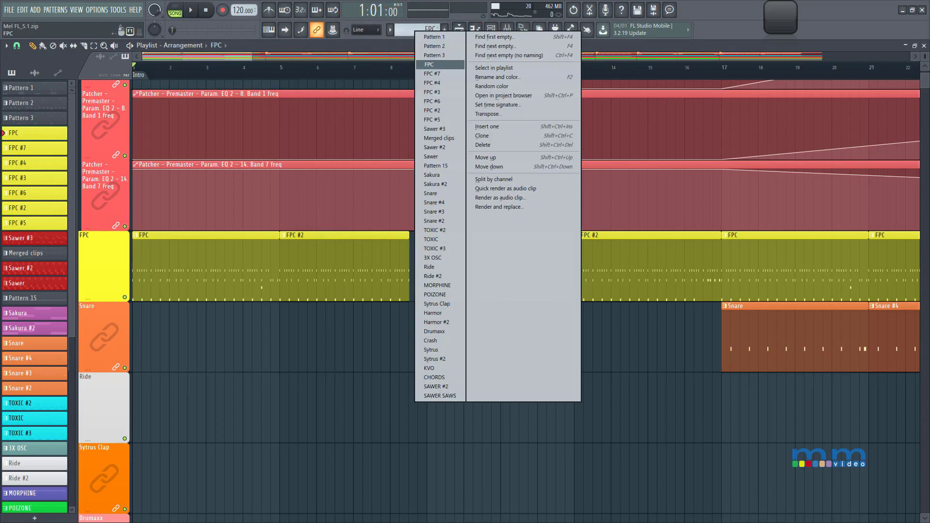
pyautogui.click(502, 207)
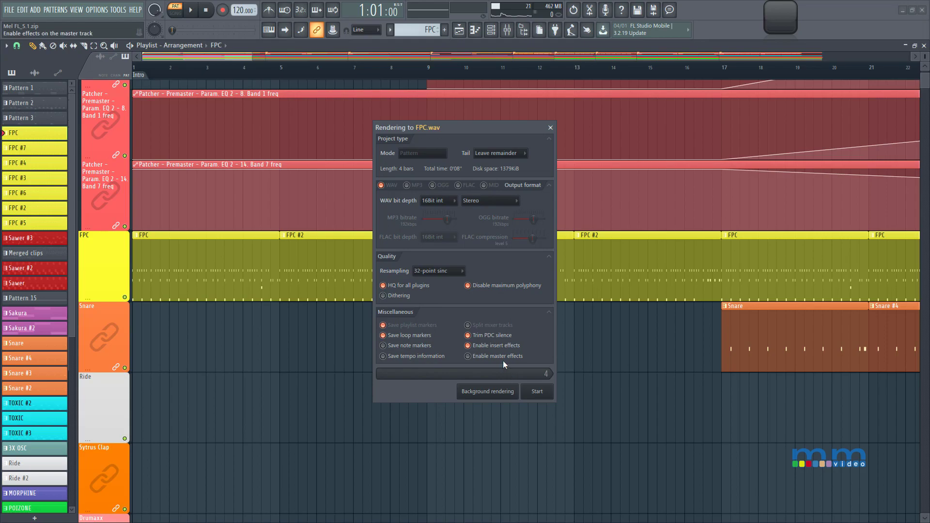
pyautogui.click(544, 397)
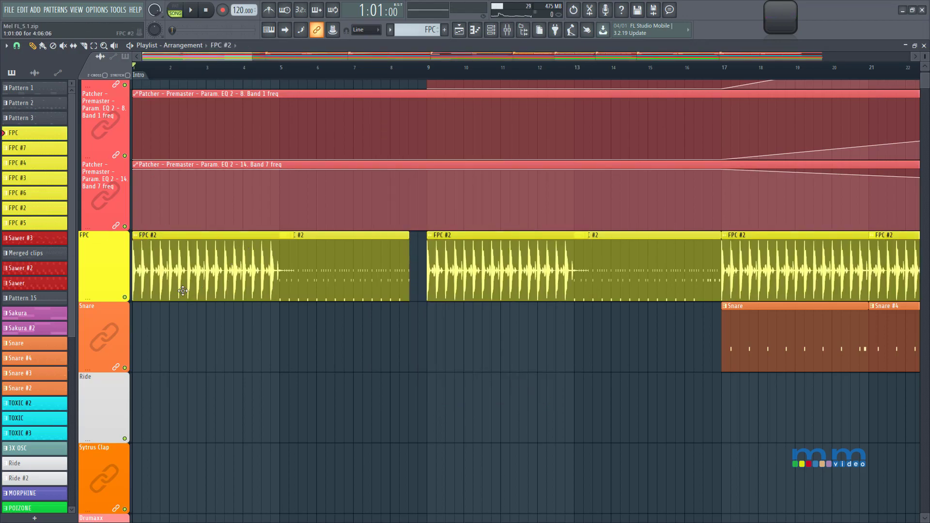
pyautogui.press('space')
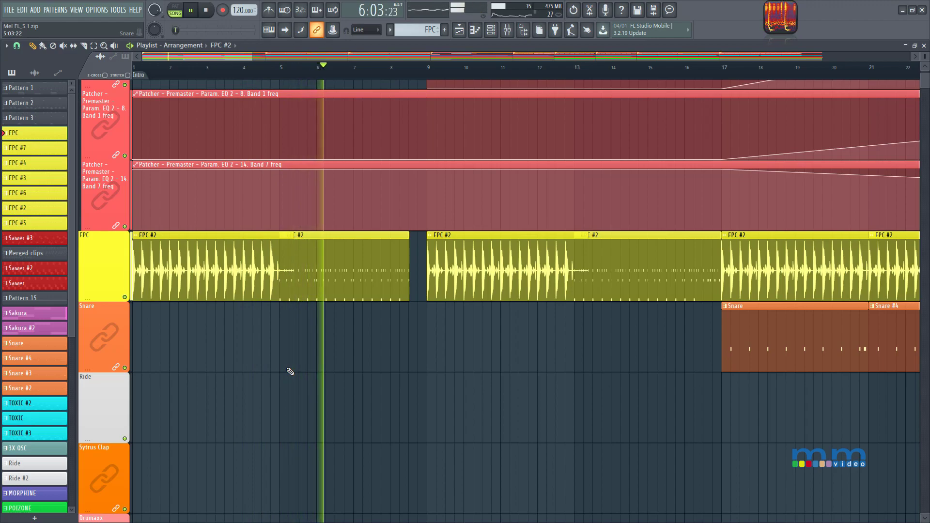
pyautogui.press('space')
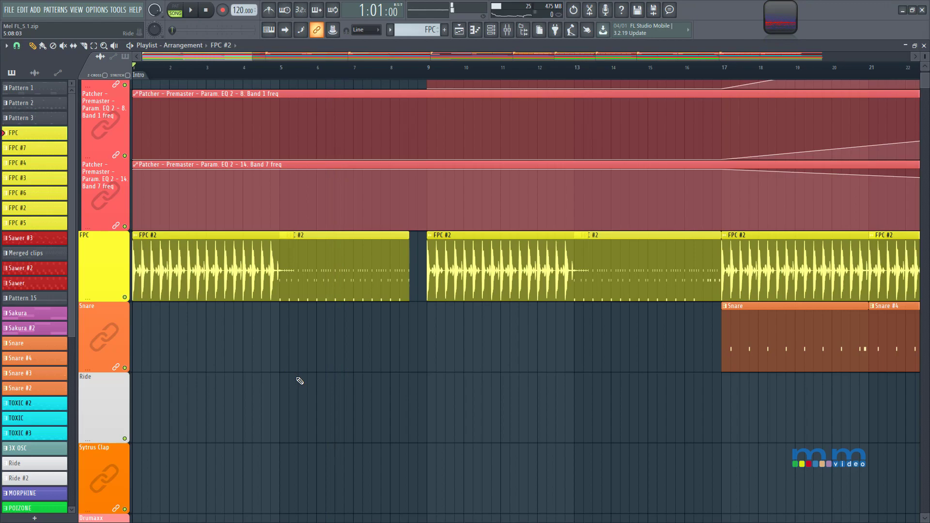
# Undo the render and replace of the FPC pattern, accepting the deletion of FPC.wav
pyautogui.hotkey('ctrl', 'z')
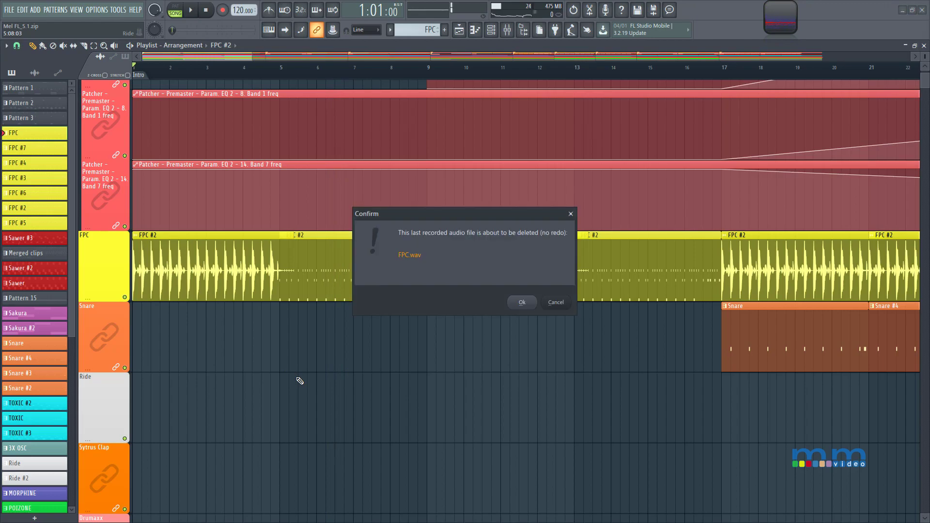
pyautogui.click(535, 304)
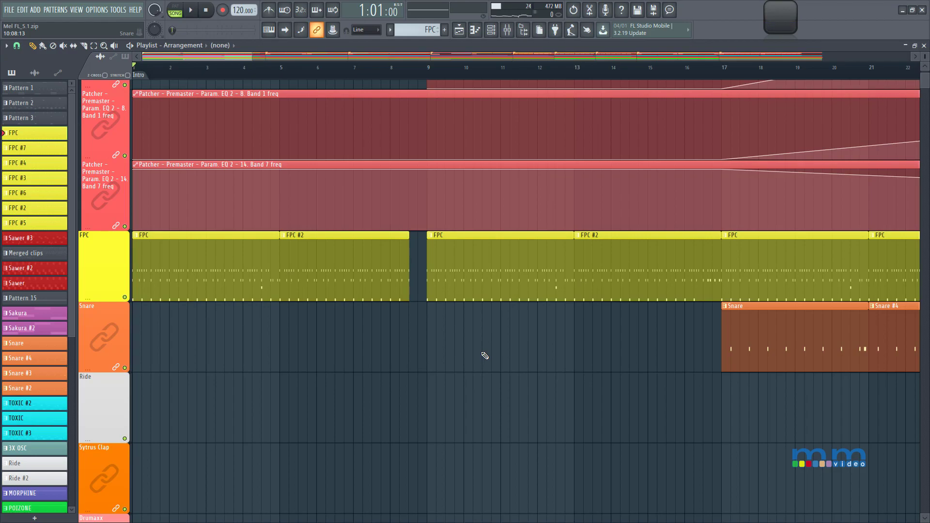
pyautogui.keyDown('ctrl'); pyautogui.rightClick(487, 357); pyautogui.keyUp('ctrl')
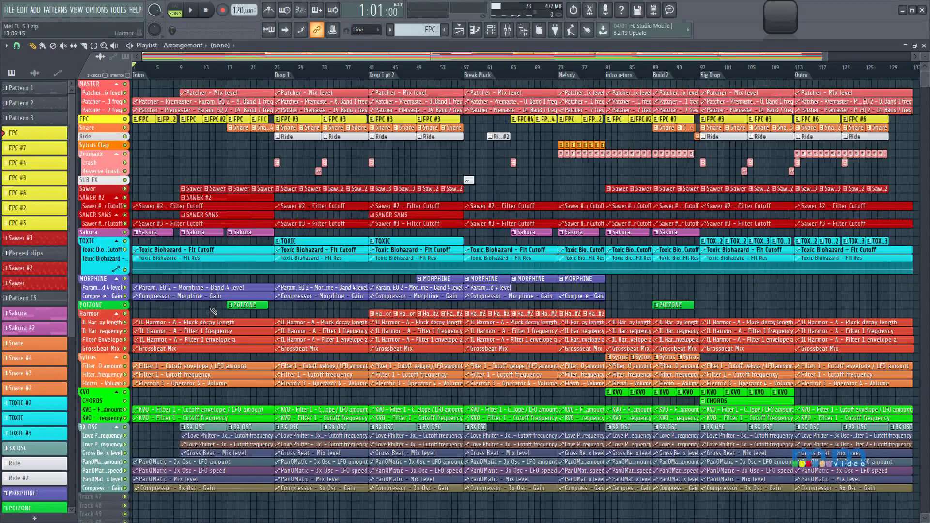
pyautogui.moveTo(132, 98); pyautogui.dragTo(275, 259)
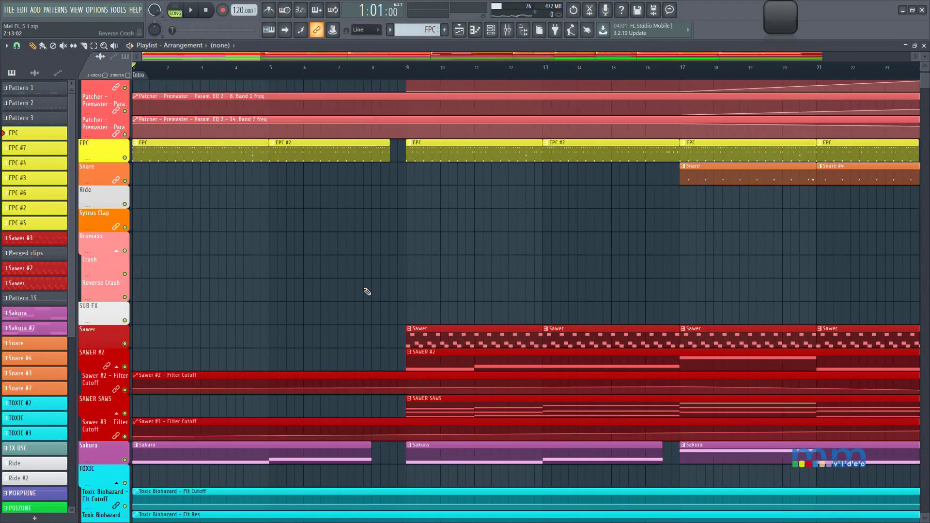
pyautogui.scroll(1, 339, 286)
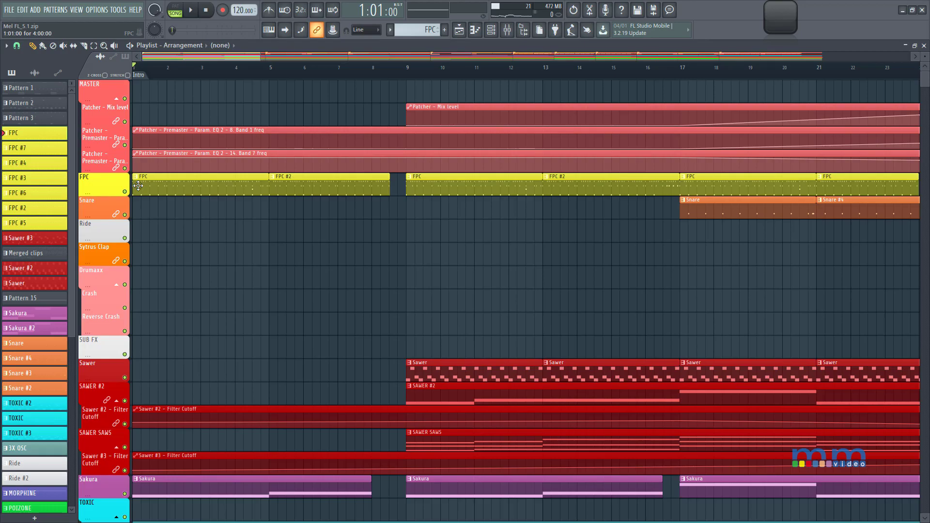
pyautogui.scroll(-3, 191, 241)
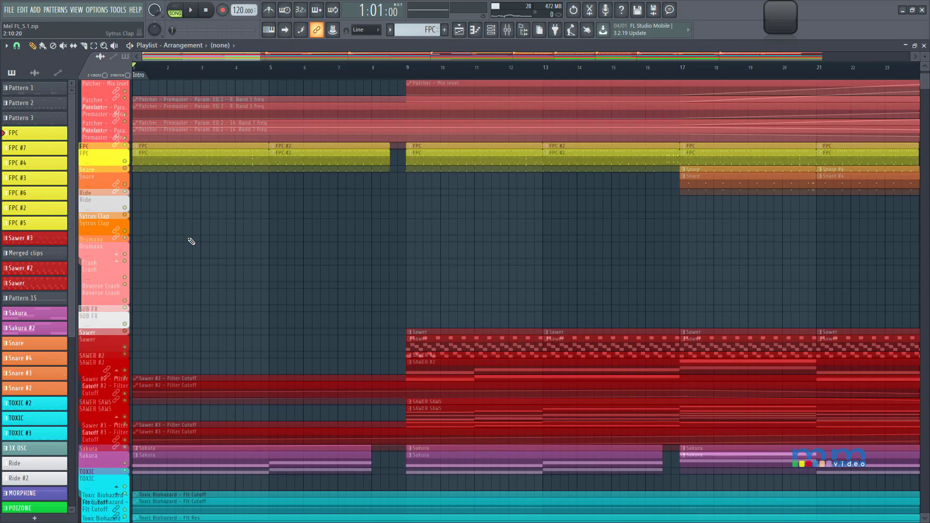
pyautogui.hotkey('shift', '4')
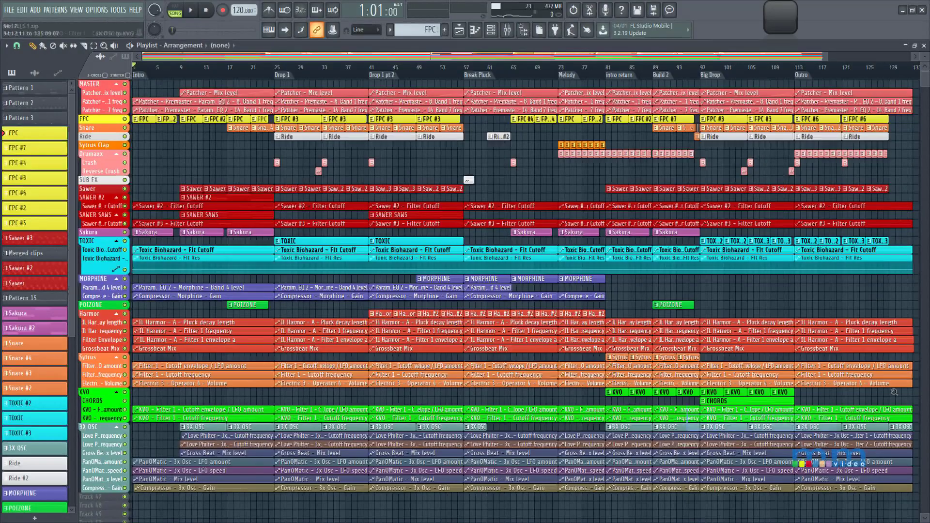
# Insert a new empty playlist track directly above the 3X OSC track
pyautogui.moveTo(685, 326); pyautogui.dragTo(921, 465)
pyautogui.scroll(-2, 447, 324)
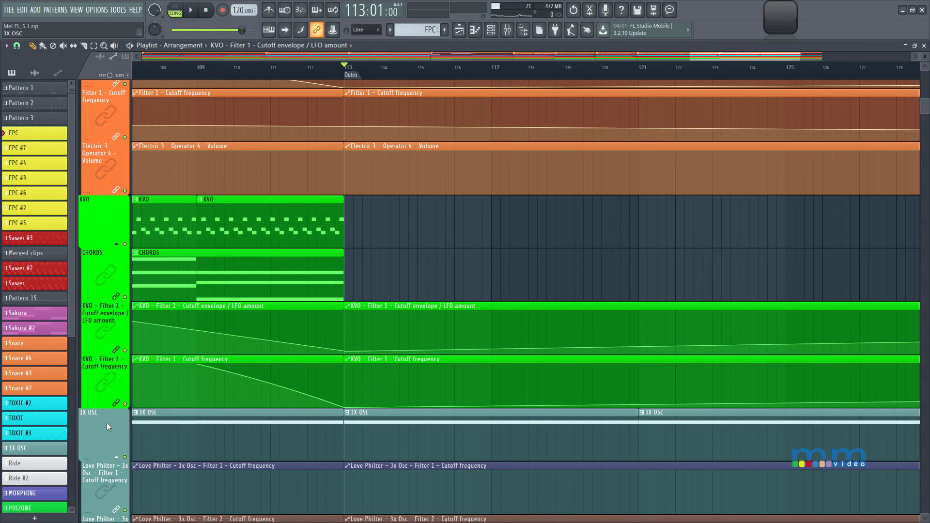
pyautogui.rightClick(94, 433)
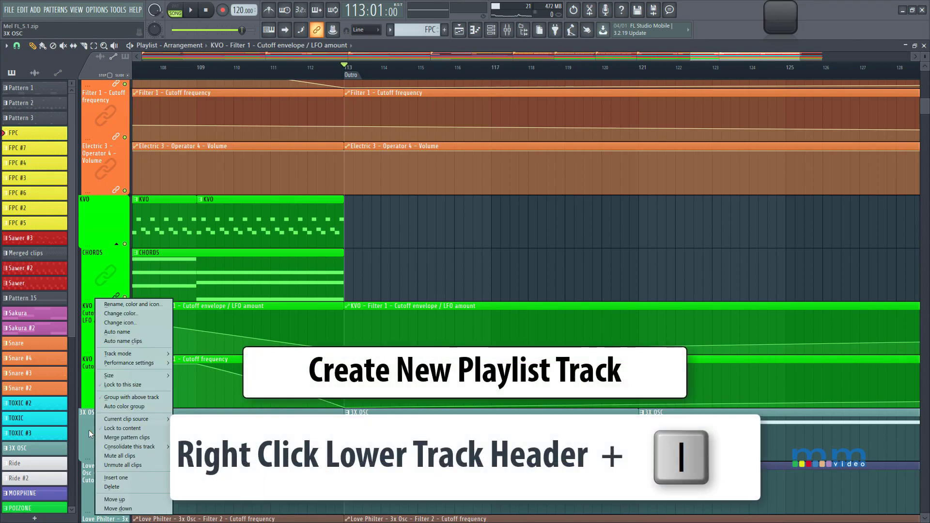
pyautogui.press('i')
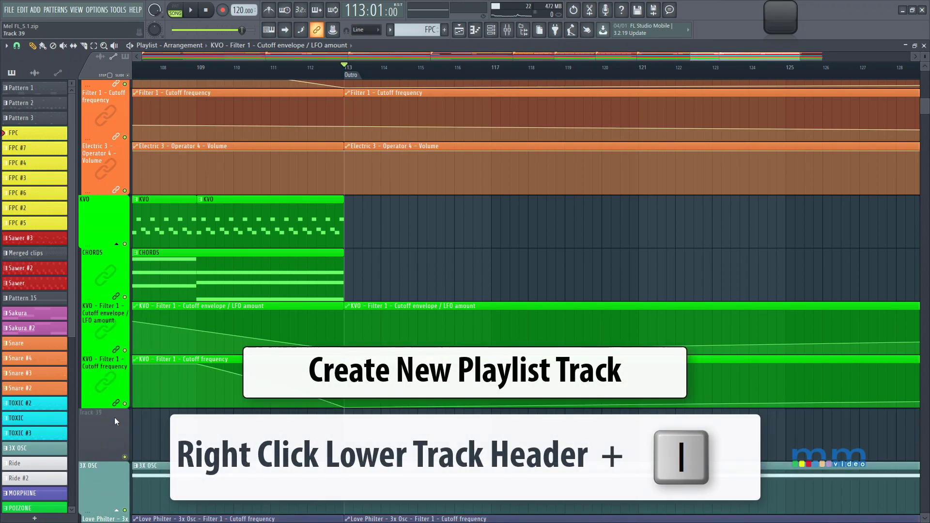
# Select the last two KVO pattern clips before the Outro, duplicate them twice to fill bars 113 to 129, and clear the selection
pyautogui.scroll(2, 370, 376)
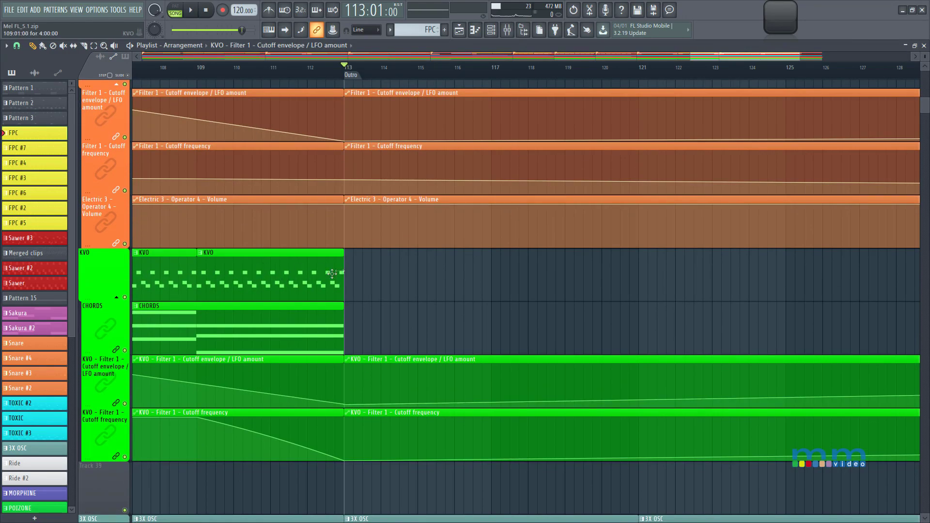
pyautogui.click(310, 278)
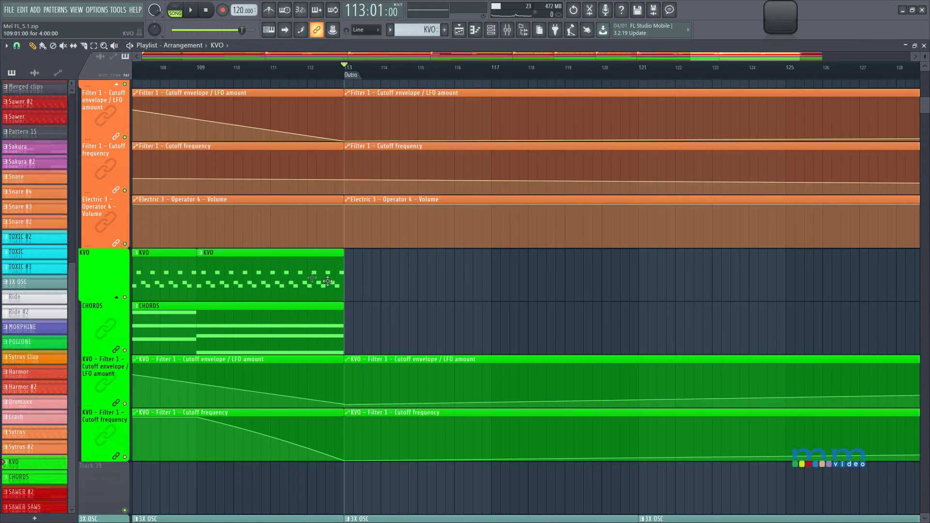
pyautogui.moveTo(358, 281); pyautogui.dragTo(159, 278)
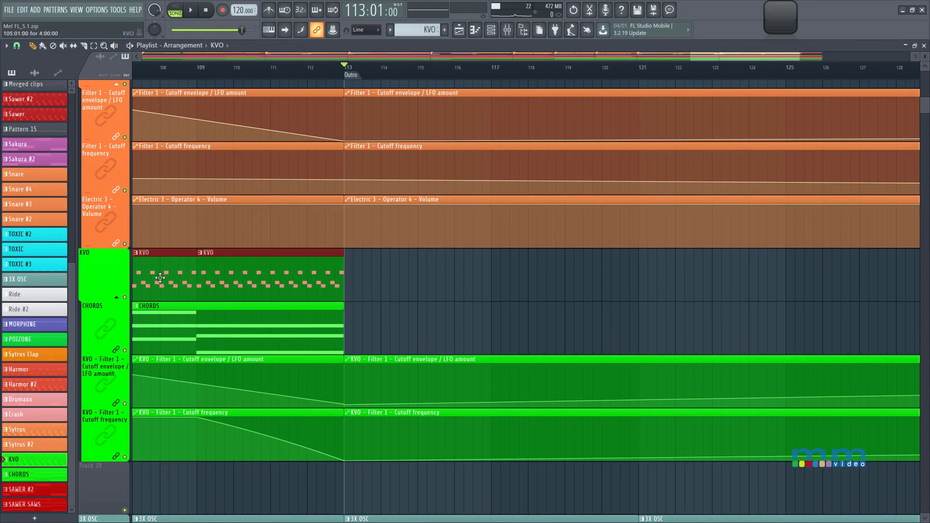
pyautogui.hotkey('ctrl', 'b')
pyautogui.hotkey('ctrl', 'b')
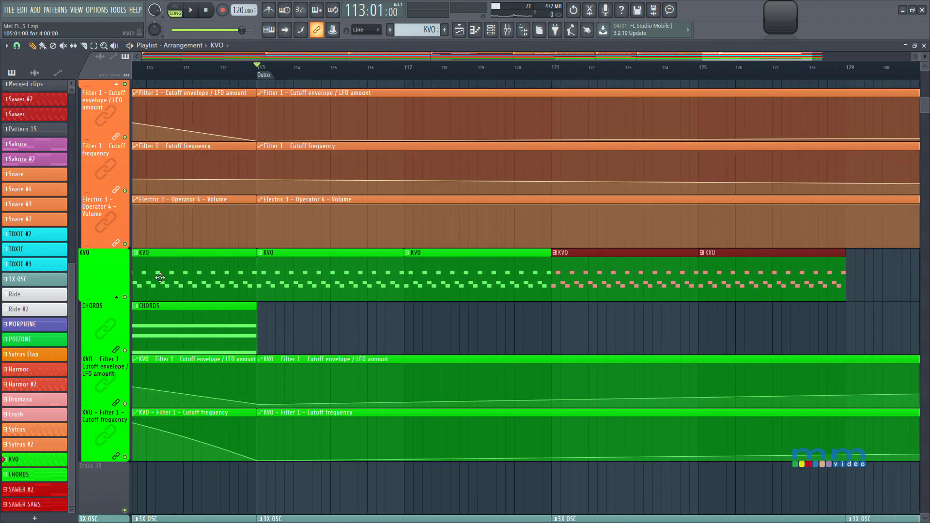
pyautogui.hotkey('ctrl', 'd')
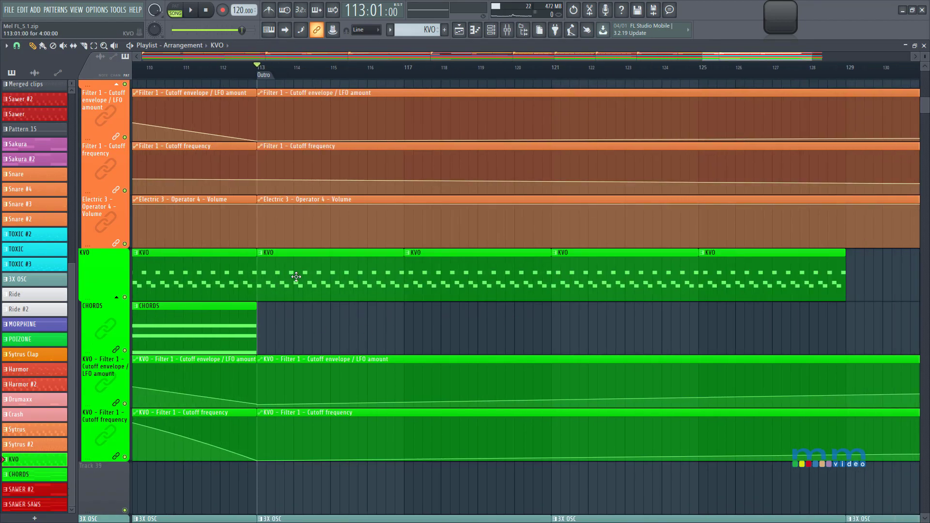
# Create an automation clip for the Filter 1 resonance of the KVO Sytrus channel, and return to the playlist
pyautogui.press('F6')
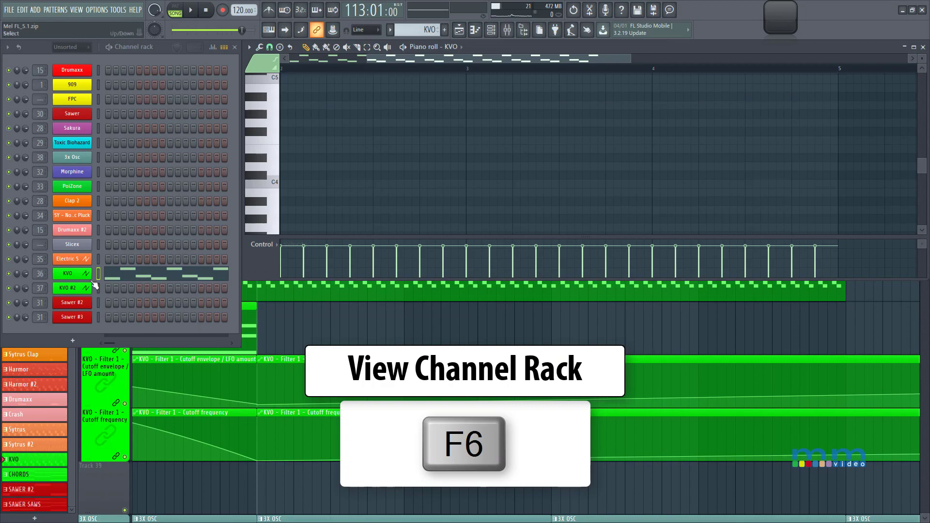
pyautogui.click(87, 276)
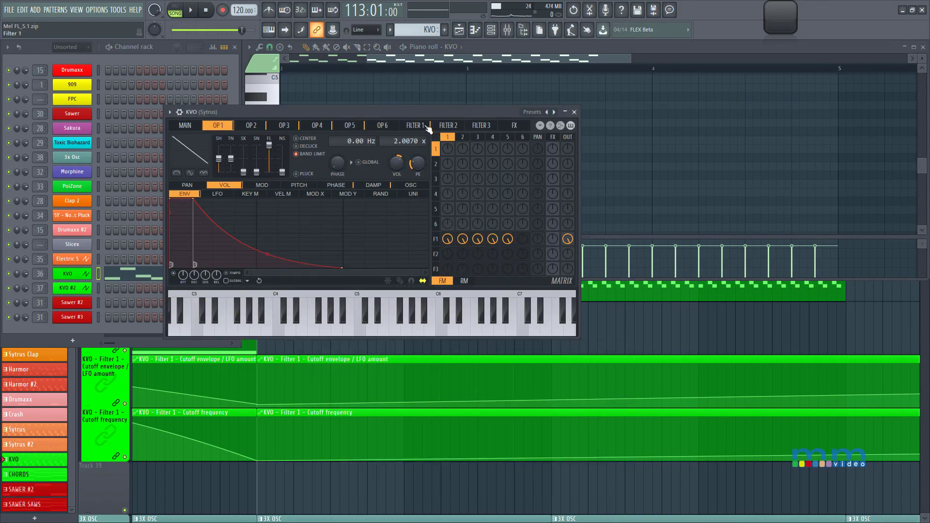
pyautogui.click(427, 126)
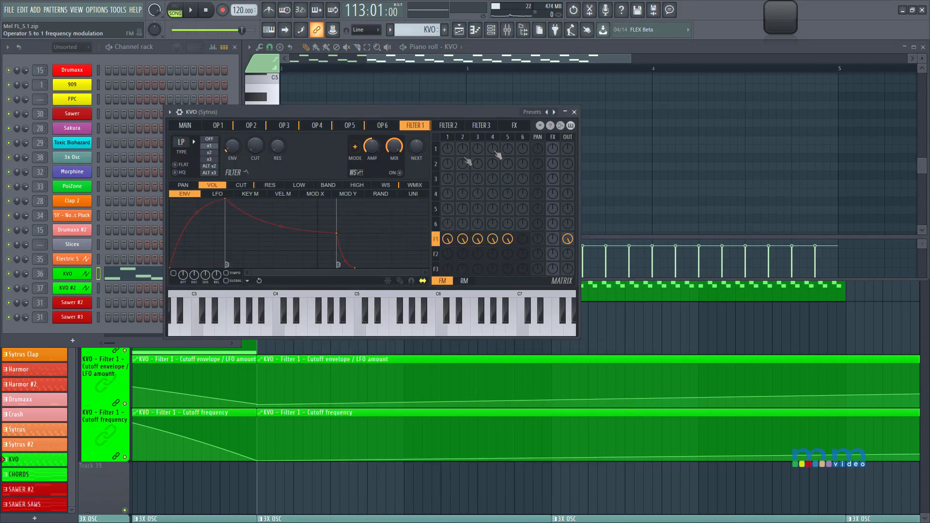
pyautogui.moveTo(277, 146); pyautogui.dragTo(277, 131)
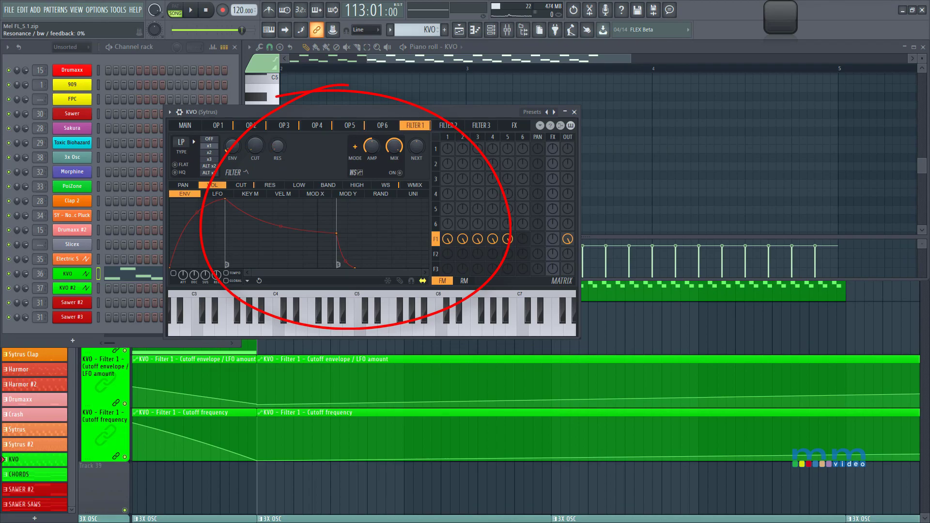
pyautogui.rightClick(280, 153)
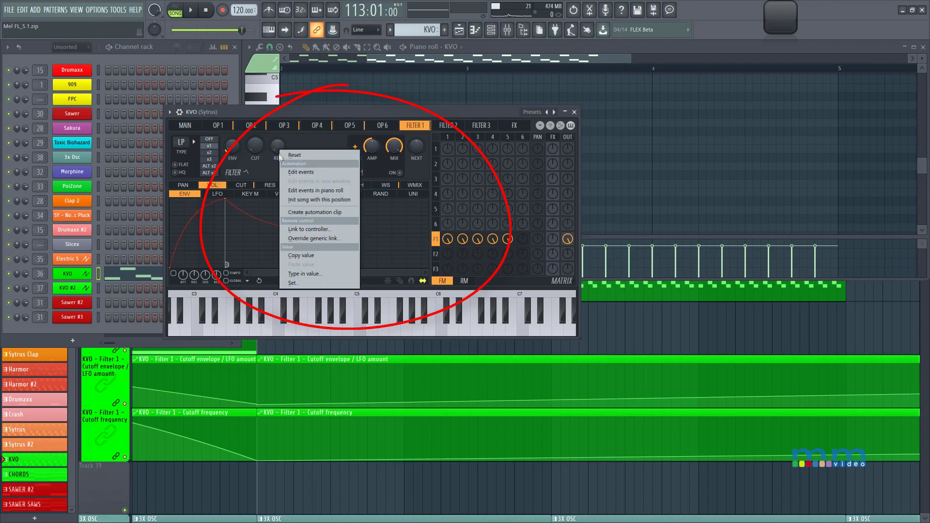
pyautogui.click(314, 214)
pyautogui.press('F6')
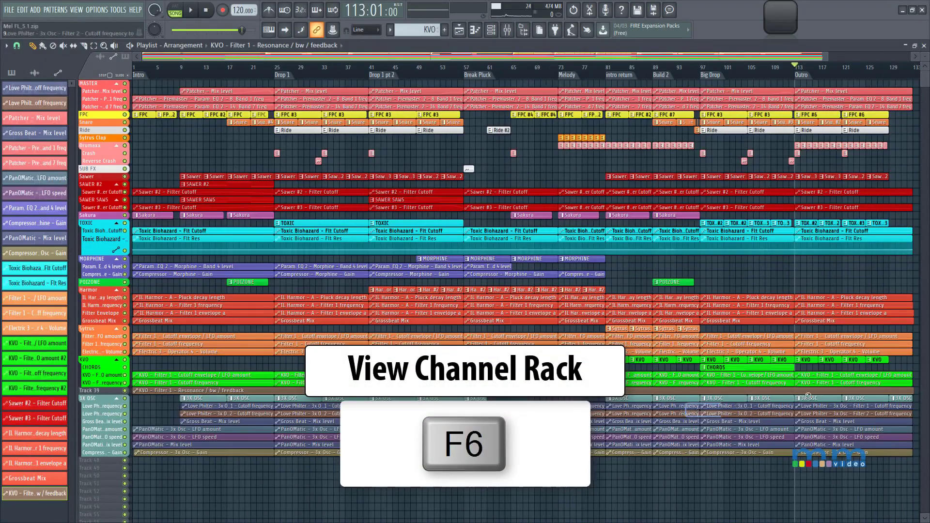
# Add points to the KVO resonance automation clip so it rises from zero at bar 112 to a peak at the Outro start
pyautogui.moveTo(687, 406); pyautogui.dragTo(839, 359)
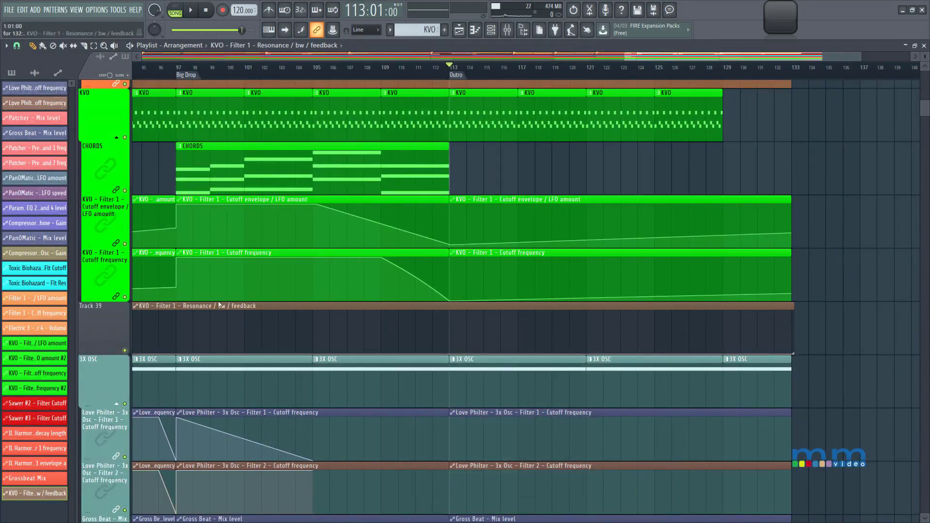
pyautogui.rightClick(439, 354)
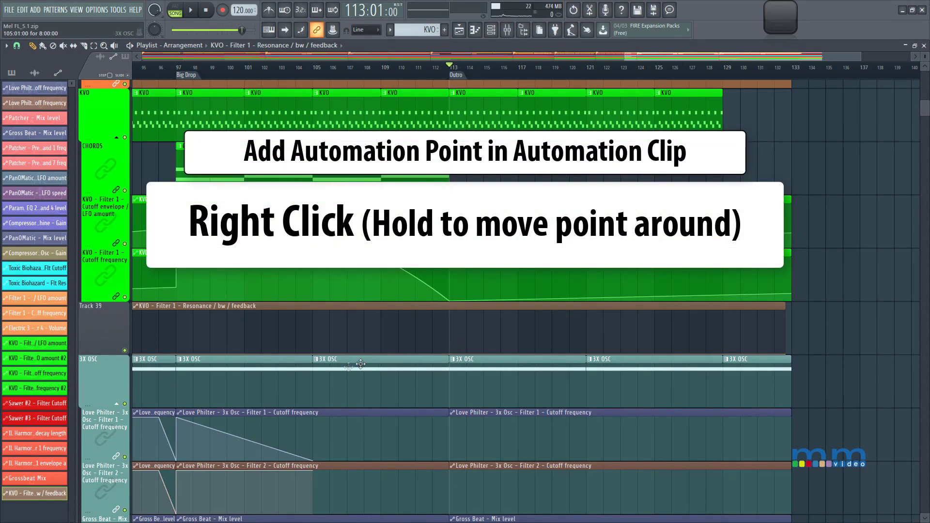
pyautogui.moveTo(339, 408); pyautogui.dragTo(628, 267)
pyautogui.rightClick(427, 380)
pyautogui.moveTo(427, 379); pyautogui.dragTo(431, 363)
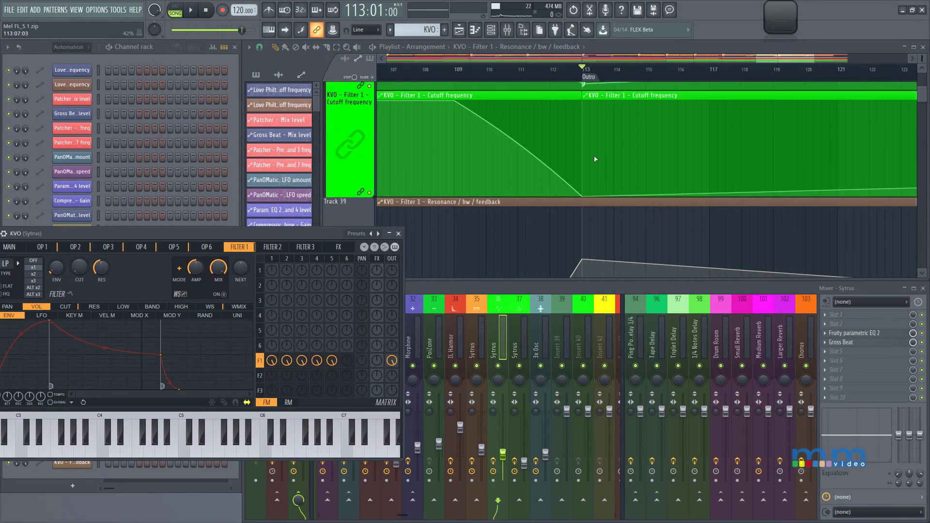
# Set the playback position to 112:11 and raise the KVO Filter 1 cutoff frequency point at the start of the Outro
pyautogui.scroll(-2, 596, 172)
pyautogui.scroll(-2, 595, 172)
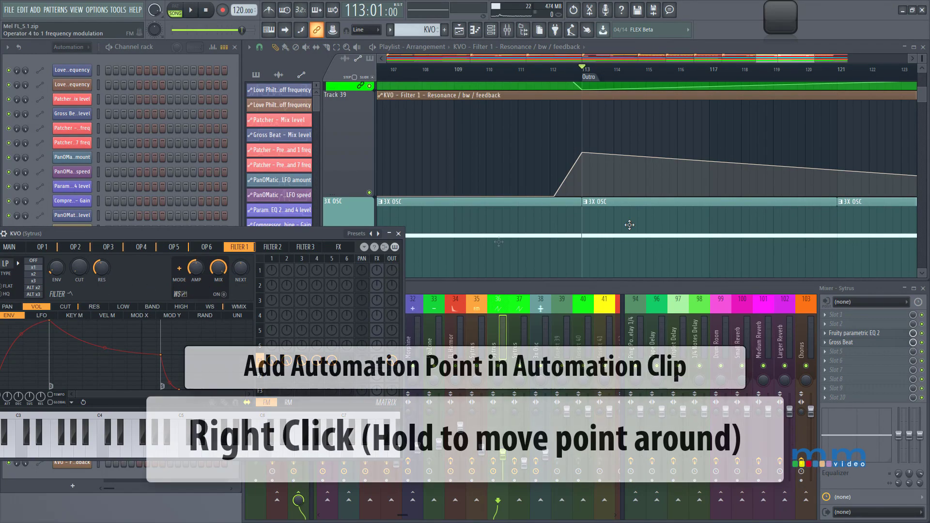
pyautogui.moveTo(584, 70)
pyautogui.mouseDown()
pyautogui.moveTo(811, 70)
pyautogui.moveTo(572, 73)
pyautogui.mouseUp()
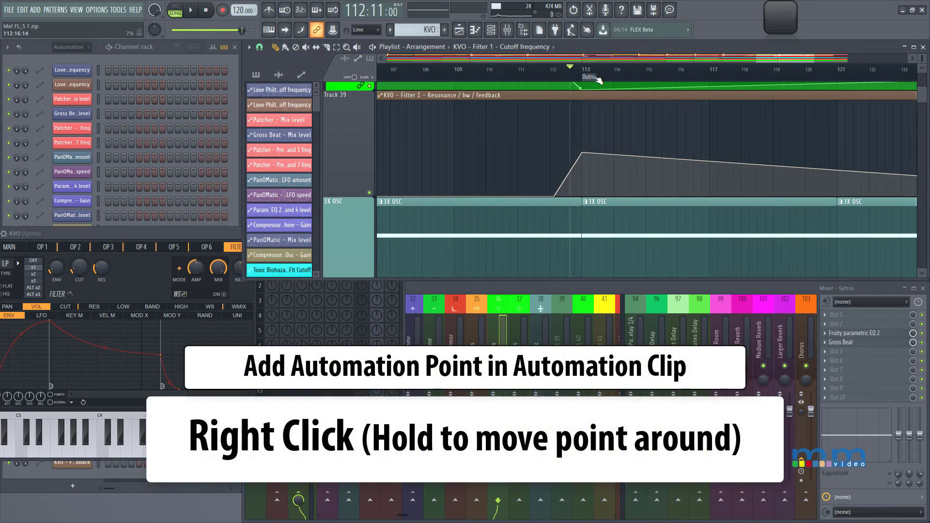
pyautogui.scroll(2, 588, 161)
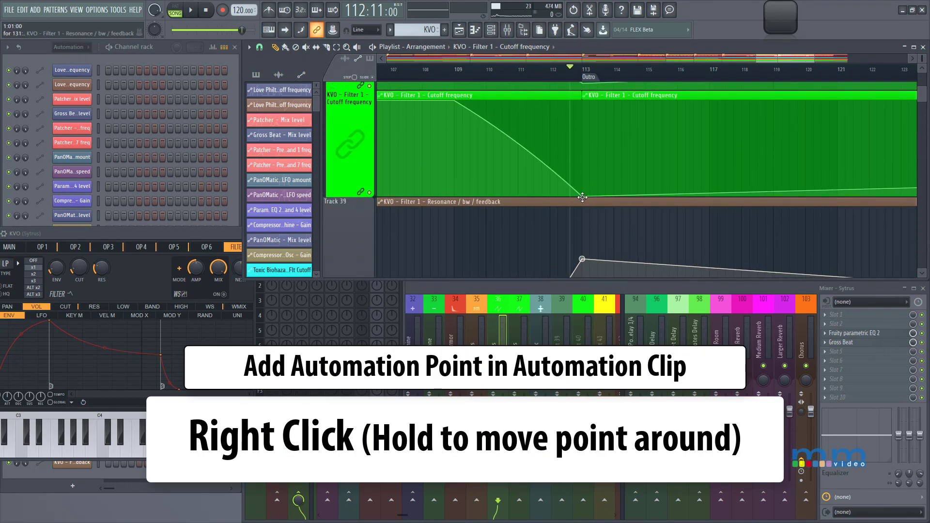
pyautogui.moveTo(585, 192); pyautogui.dragTo(582, 158)
# Raise the KVO resonance peak at bar 113 while playing the Outro transition, enlarge the Wave Candy spectrum, and stop playback
pyautogui.press('space')
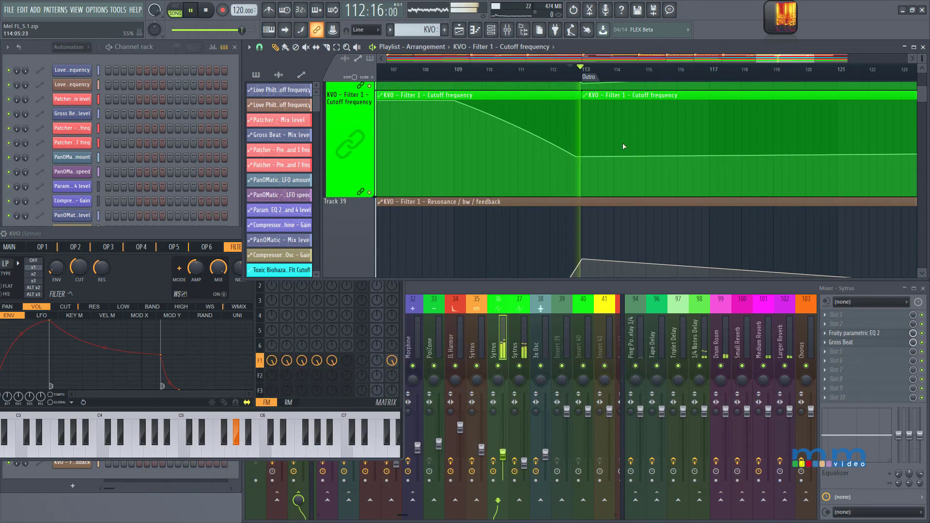
pyautogui.moveTo(582, 260); pyautogui.dragTo(584, 237)
pyautogui.click(780, 18)
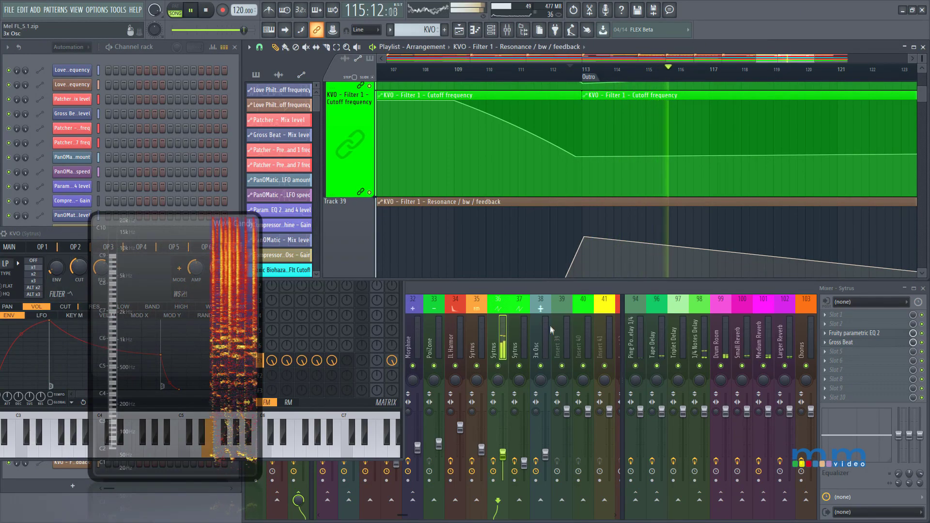
pyautogui.press('space')
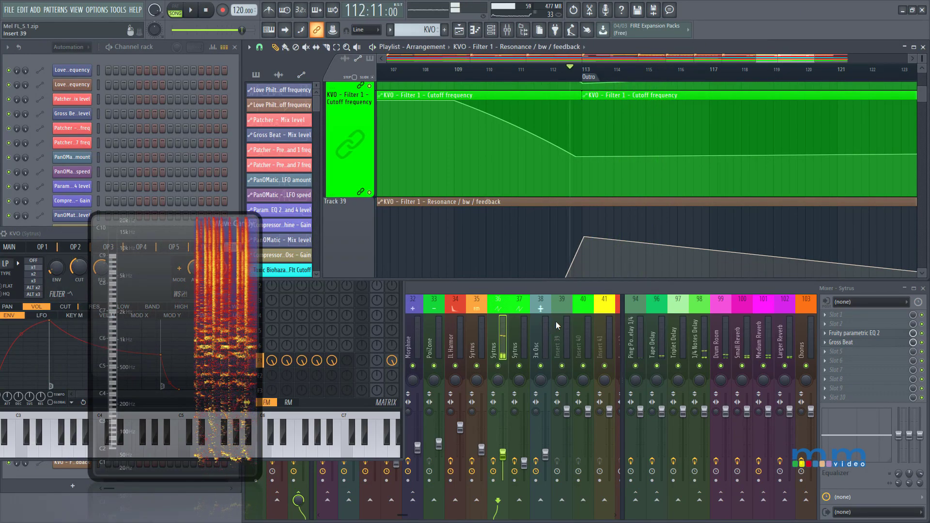
# Lower the KVO Filter 1 resonance peak at bar 113 and play back the Outro transition
pyautogui.moveTo(584, 237); pyautogui.dragTo(585, 290)
pyautogui.press('space')
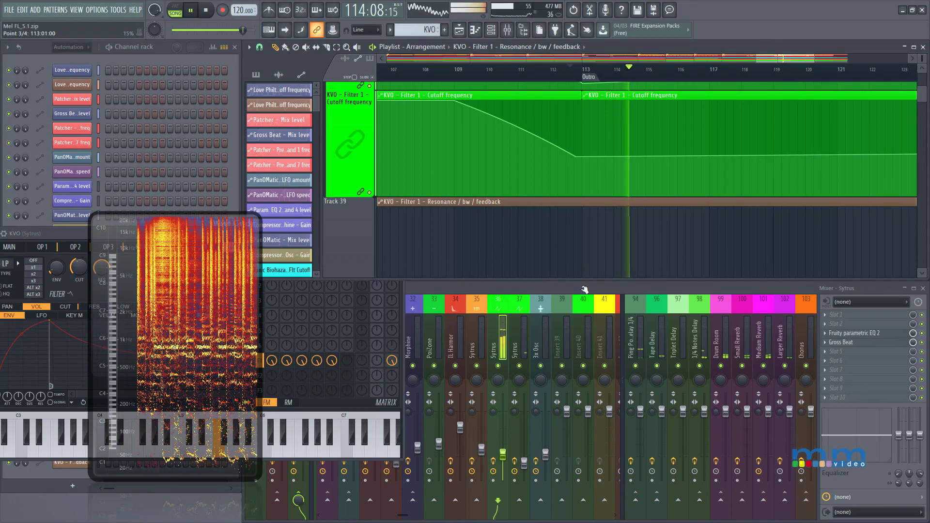
pyautogui.scroll(-1, 596, 246)
pyautogui.scroll(-2, 596, 247)
pyautogui.scroll(1, 581, 146)
pyautogui.press('space')
# Turn on the Filter 1 waveshaper in the KVO Sytrus, reduce its mix level, and slightly raise the resonance automation peak at bar 113
pyautogui.moveTo(167, 233); pyautogui.dragTo(179, 86)
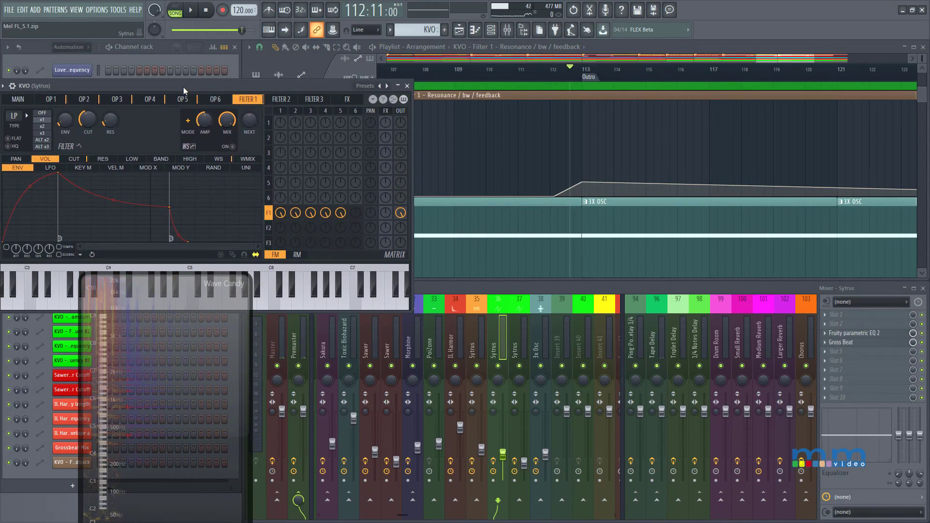
pyautogui.click(232, 146)
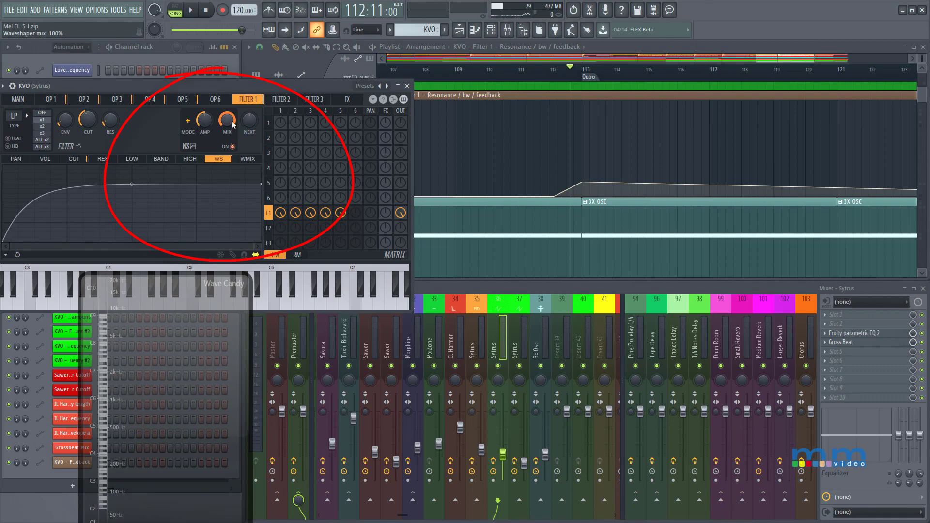
pyautogui.moveTo(210, 125); pyautogui.dragTo(211, 138)
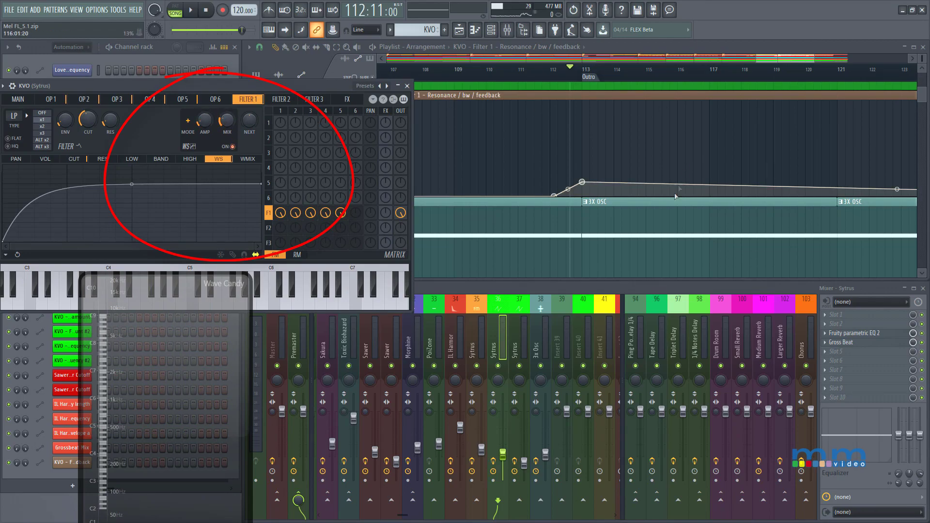
pyautogui.moveTo(582, 182); pyautogui.dragTo(583, 173)
# Link the waveshaper mix knob to the internal controller KVO - Filter 1 - Resonance / bw / feedback
pyautogui.rightClick(228, 125)
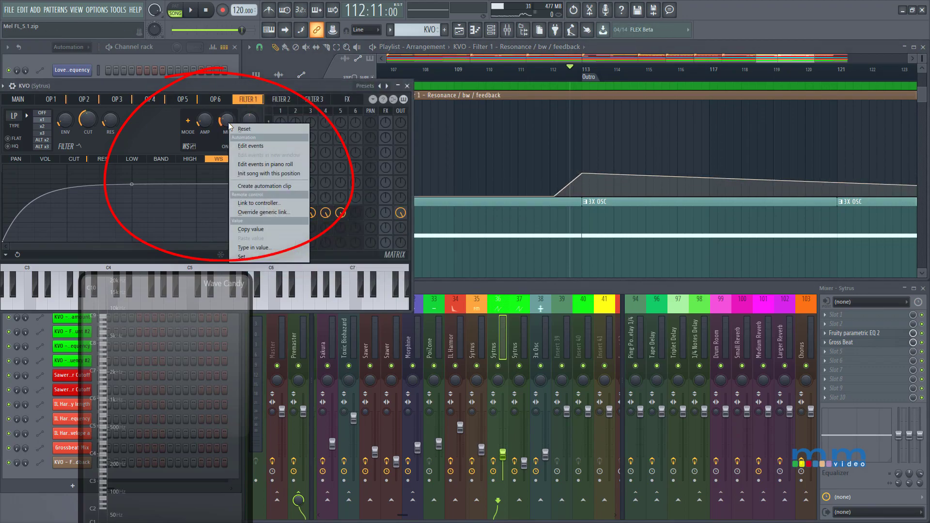
pyautogui.click(269, 203)
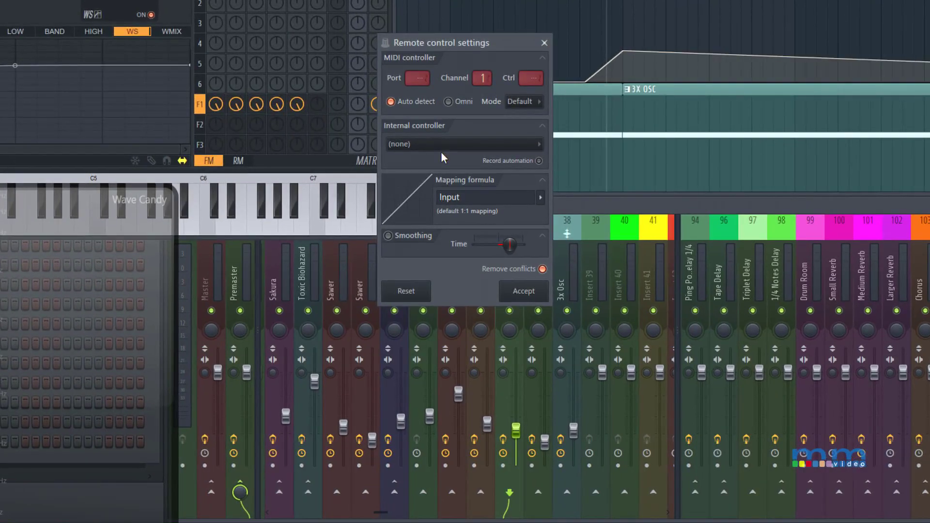
pyautogui.click(441, 152)
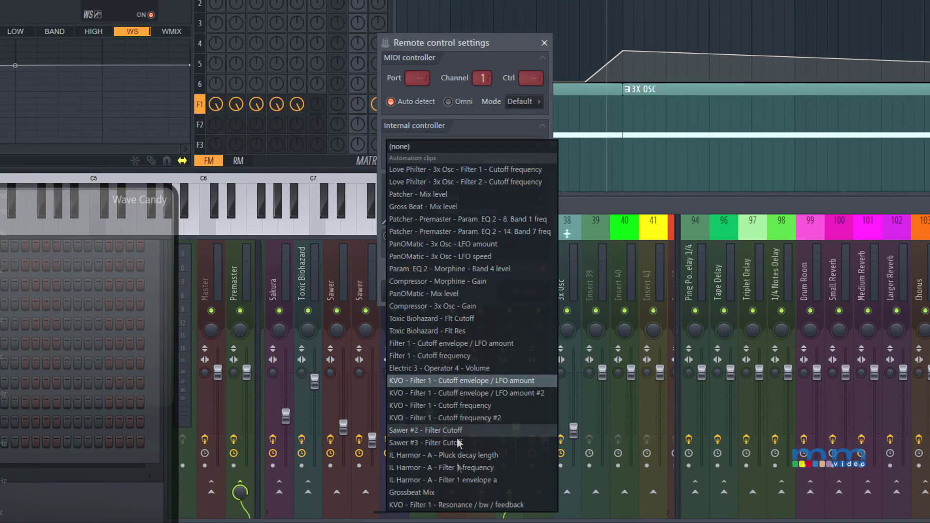
pyautogui.click(462, 506)
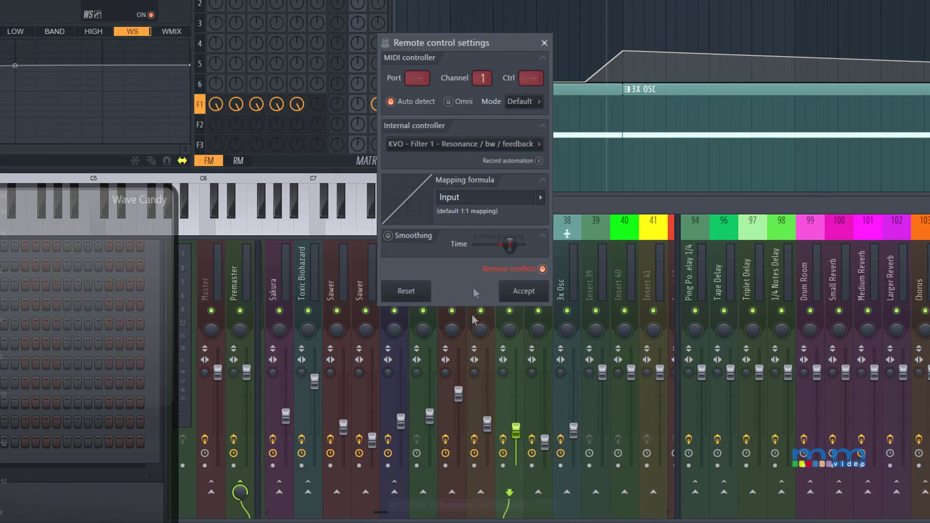
pyautogui.click(526, 293)
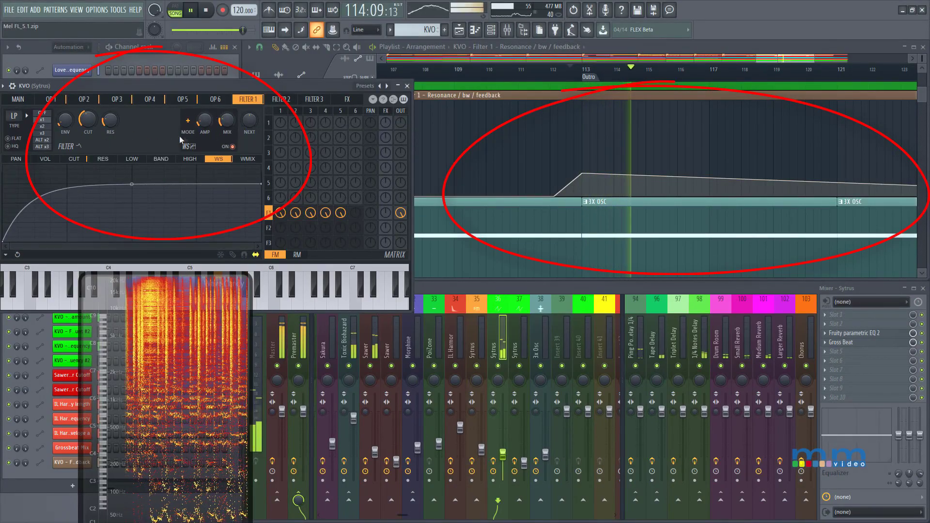
# Raise the resonance peak at bar 113, curve the rise leading into it, lower the end point near bar 123, and play the transition
pyautogui.press('space')
pyautogui.moveTo(582, 173)
pyautogui.mouseDown()
pyautogui.moveTo(582, 145)
pyautogui.moveTo(568, 180)
pyautogui.mouseUp()
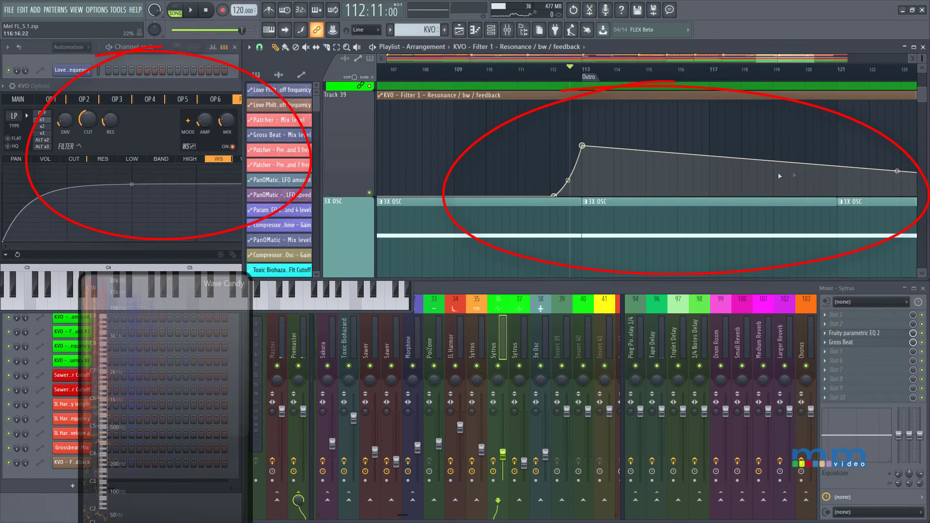
pyautogui.click(130, 152)
pyautogui.moveTo(898, 172); pyautogui.dragTo(898, 189)
pyautogui.press('space')
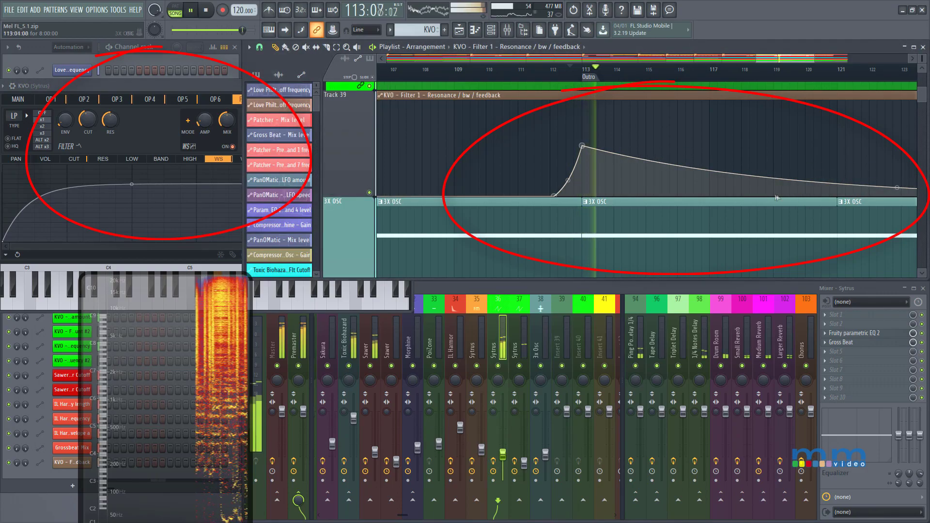
# Curve the resonance decay down to zero at bar 116 and add a shorter spike there that falls to zero by bar 117
pyautogui.rightClick(680, 195)
pyautogui.click(678, 164)
pyautogui.click(708, 195)
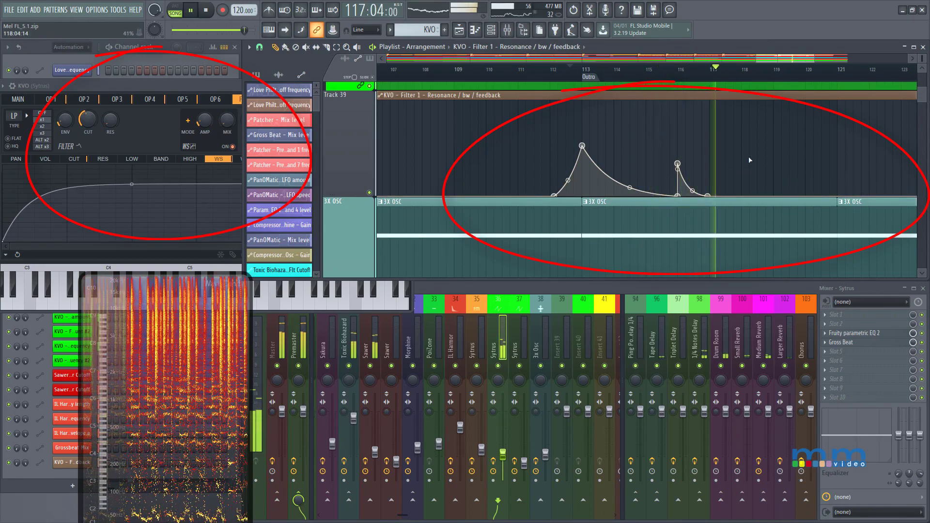
pyautogui.press('space')
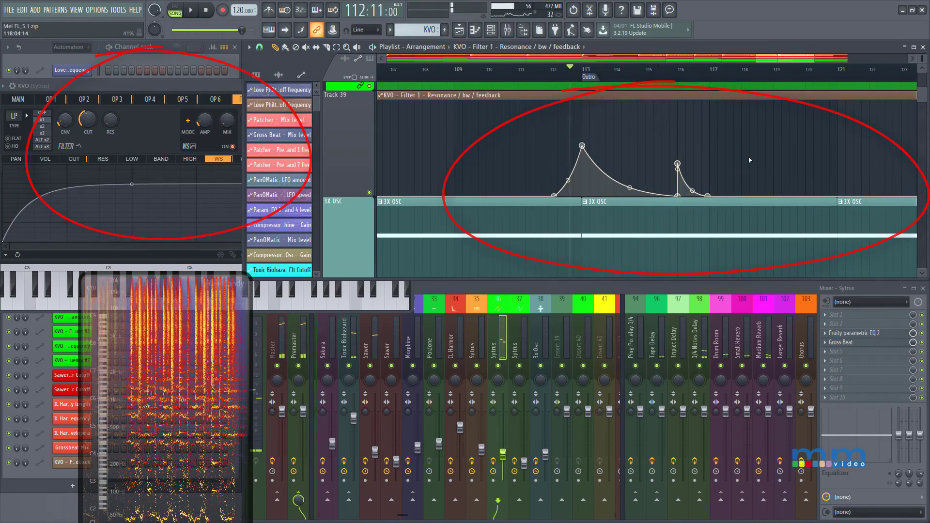
# Clear the KVO Sytrus window away and view the whole arrangement in a maximized playlist
pyautogui.keyDown('ctrl'); pyautogui.rightClick(763, 147); pyautogui.keyUp('ctrl')
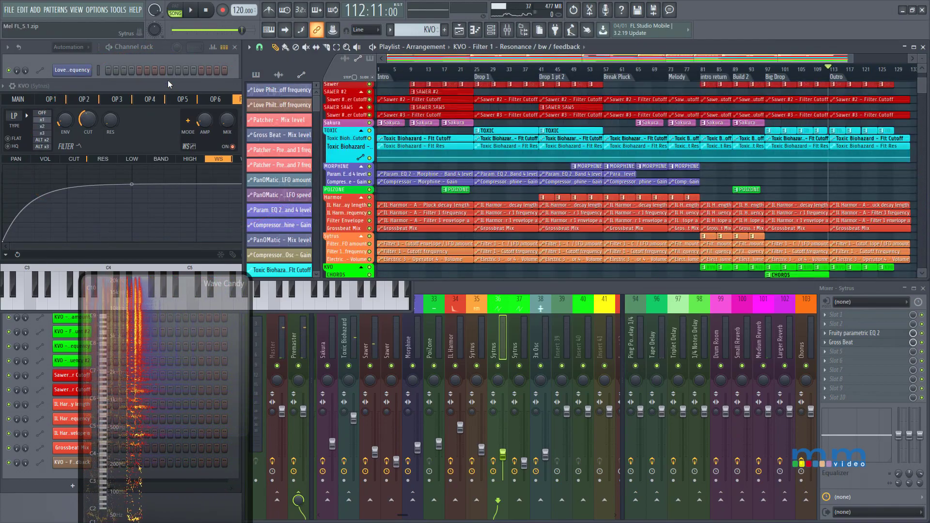
pyautogui.moveTo(168, 83); pyautogui.dragTo(292, 103)
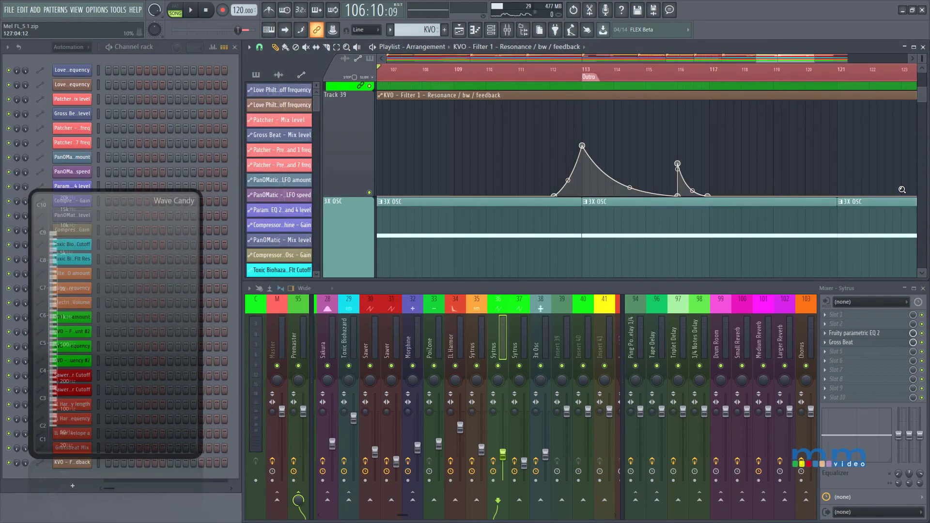
pyautogui.keyDown('ctrl'); pyautogui.rightClick(902, 189); pyautogui.keyUp('ctrl')
pyautogui.press('Return')
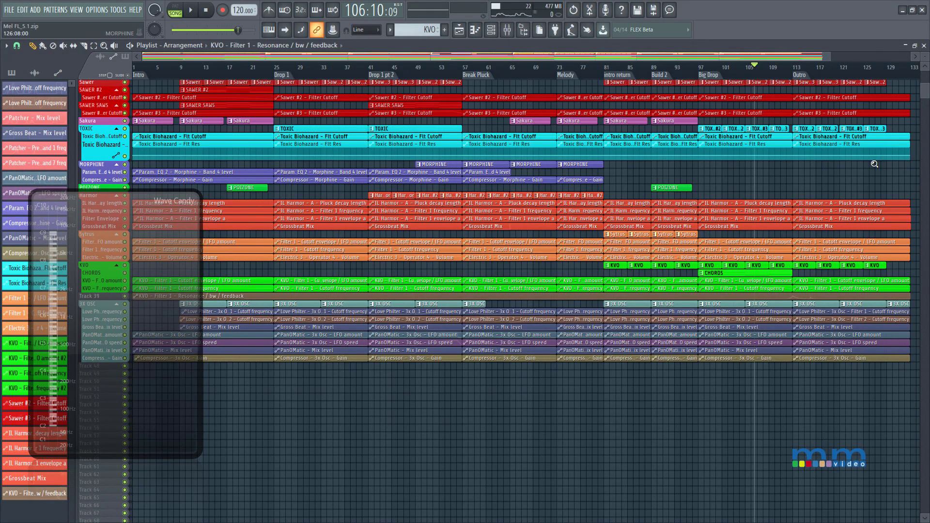
pyautogui.scroll(3, 875, 164)
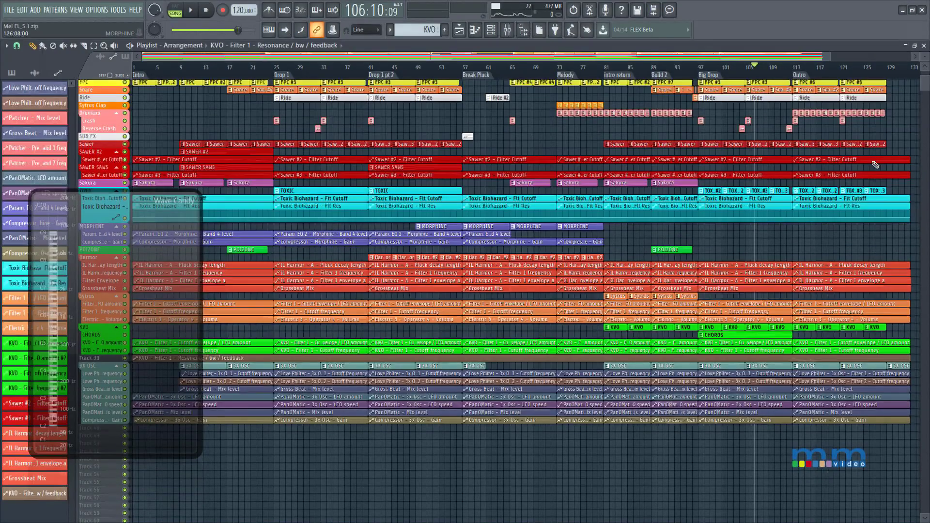